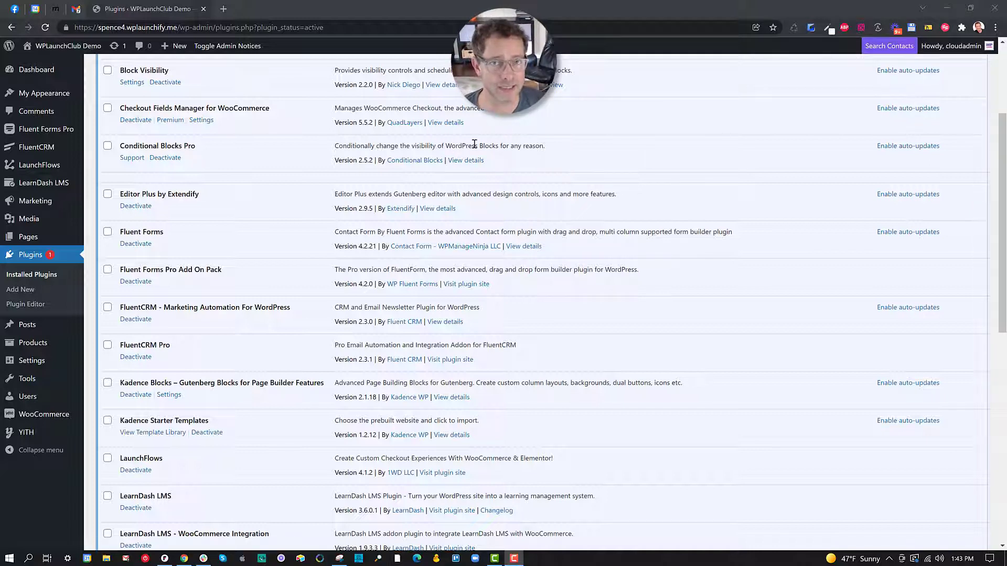
Step: Create a new page from Pages > Add New and leave its settings sidebar open
mouse_move(53, 239)
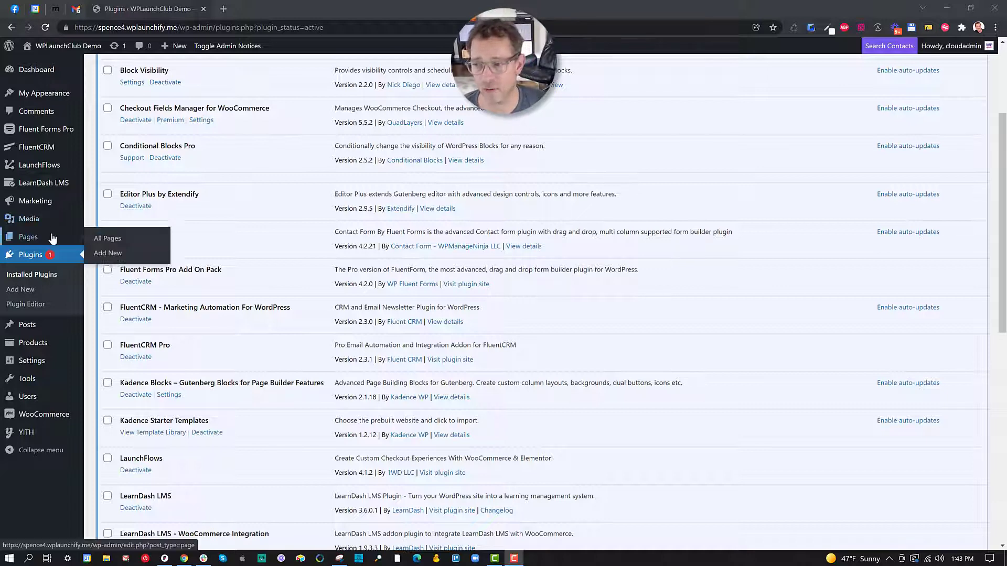
left_click(103, 253)
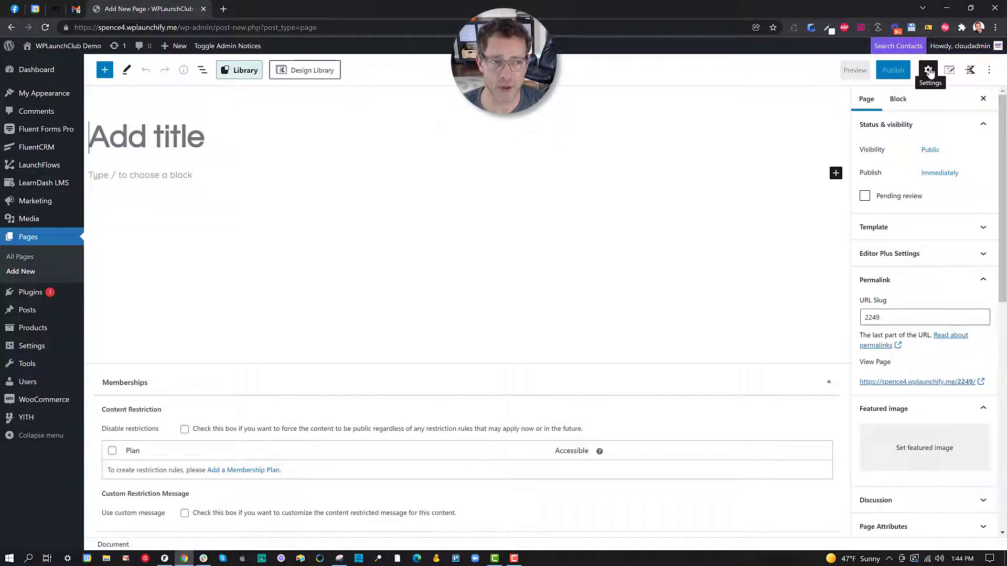
left_click(929, 71)
left_click(929, 70)
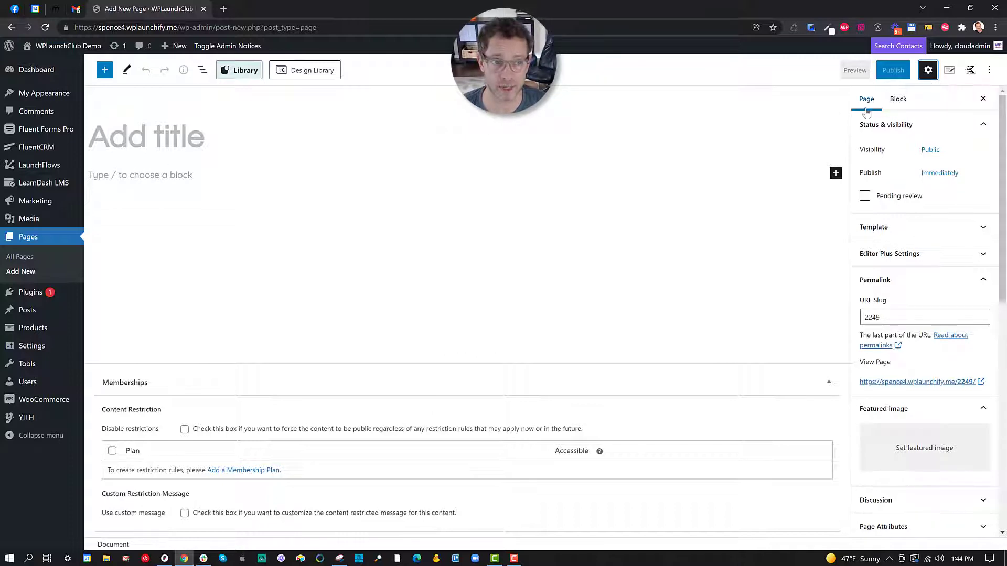
left_click(928, 71)
left_click(927, 71)
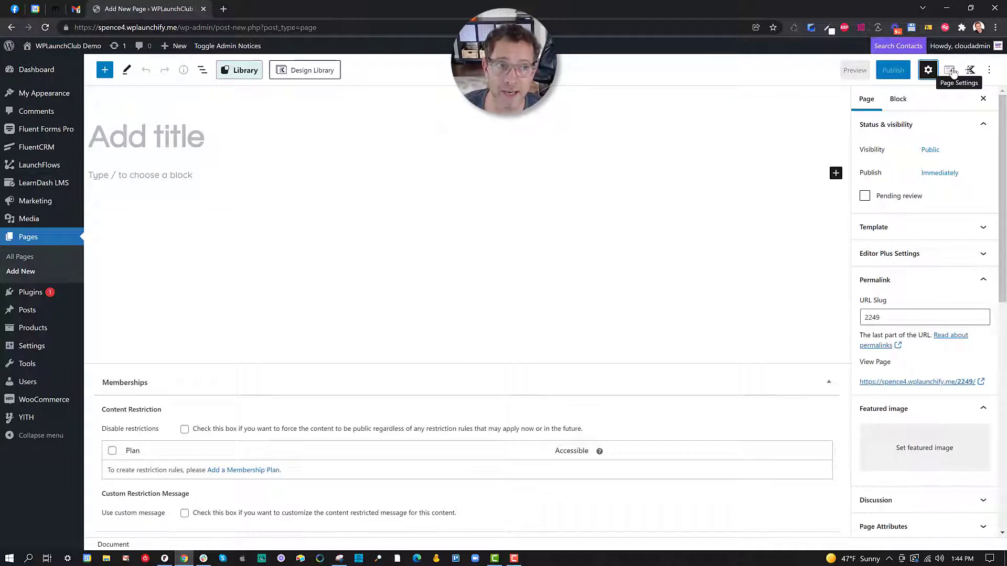
Step: Set the theme's page layout to Normal, then show the Kadence Blocks controls
left_click(951, 71)
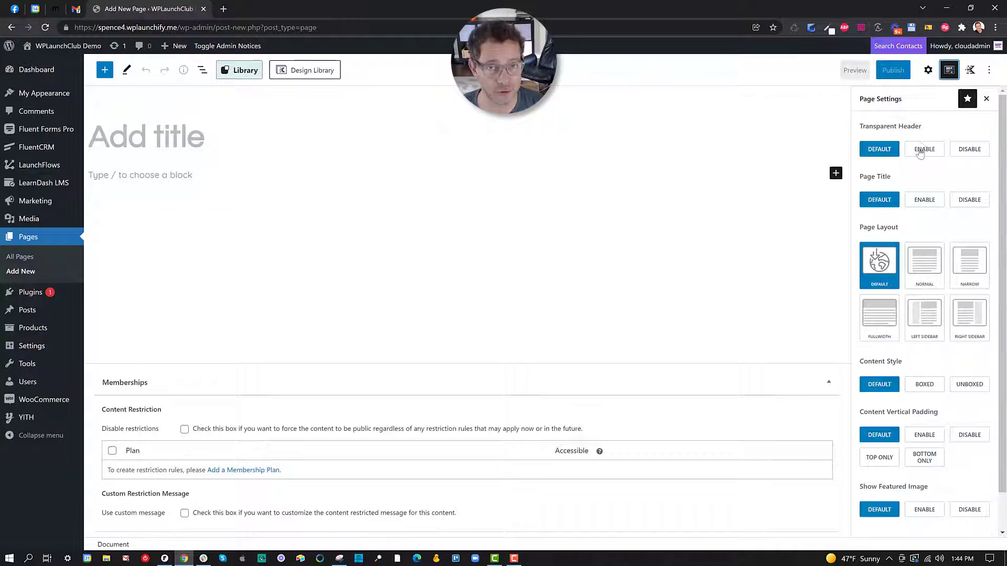
left_click(920, 266)
left_click(968, 262)
left_click(965, 311)
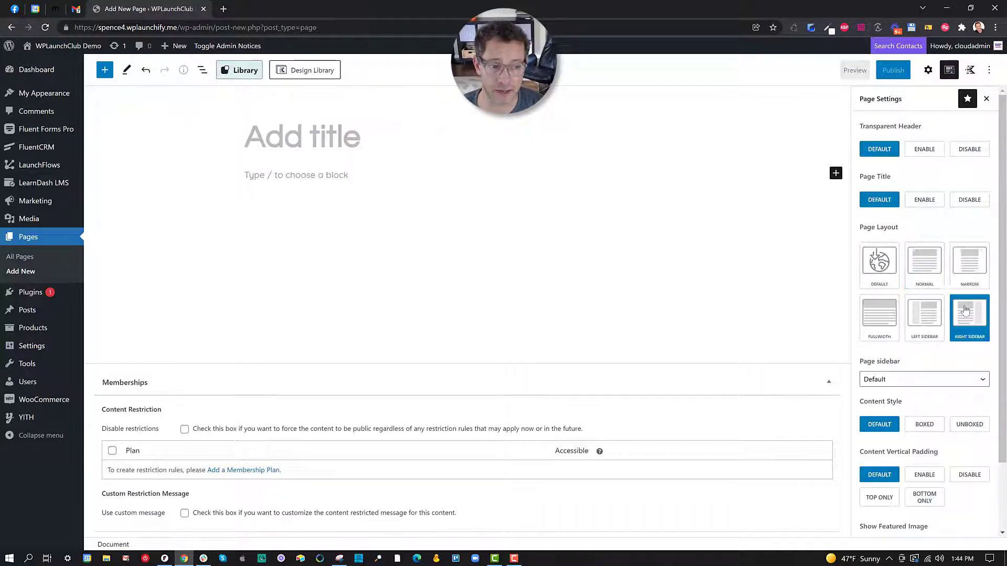
left_click(880, 312)
left_click(926, 264)
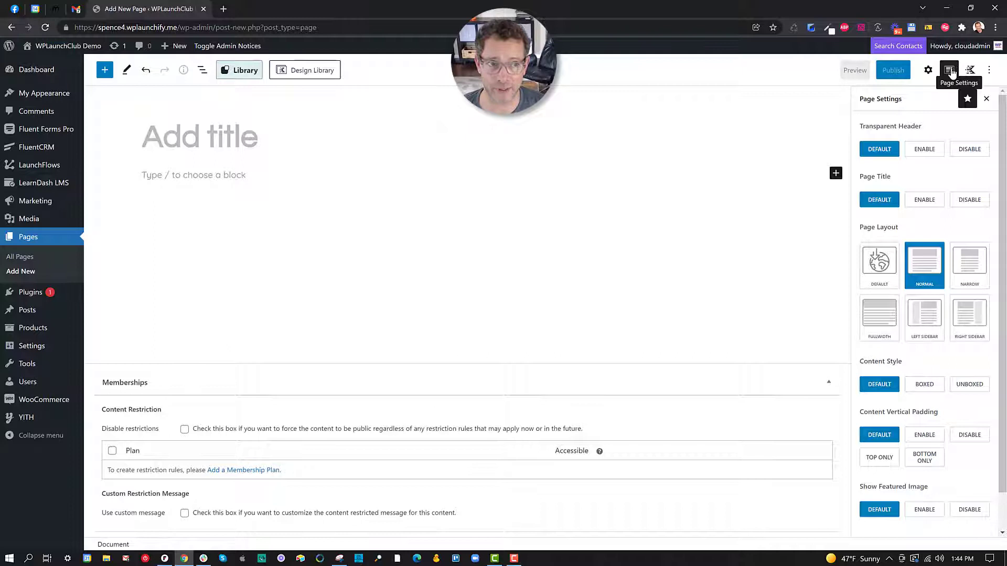
left_click(970, 71)
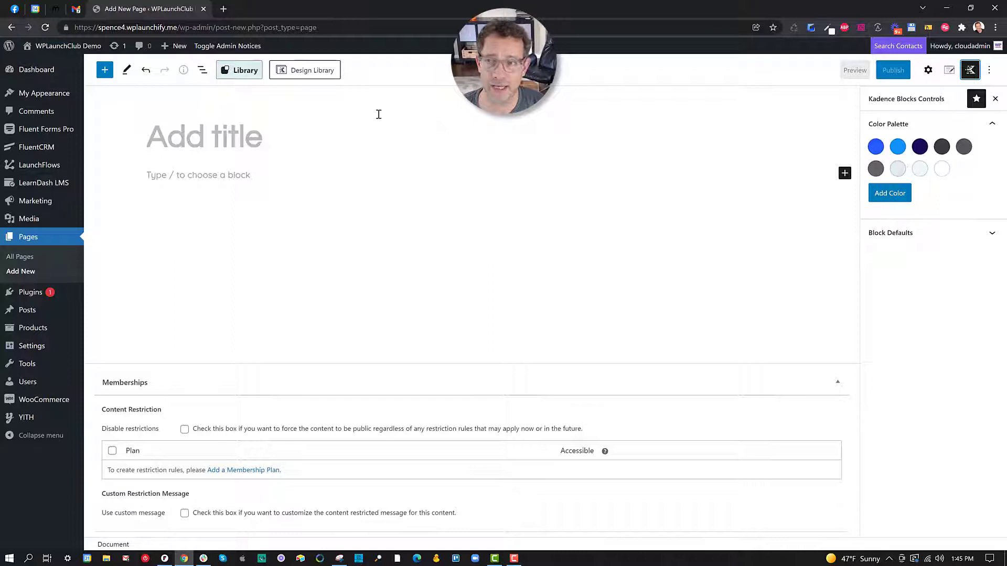
Step: Unpin and re-pin the Kadence controls with the star, then expand Block Defaults
mouse_move(70, 100)
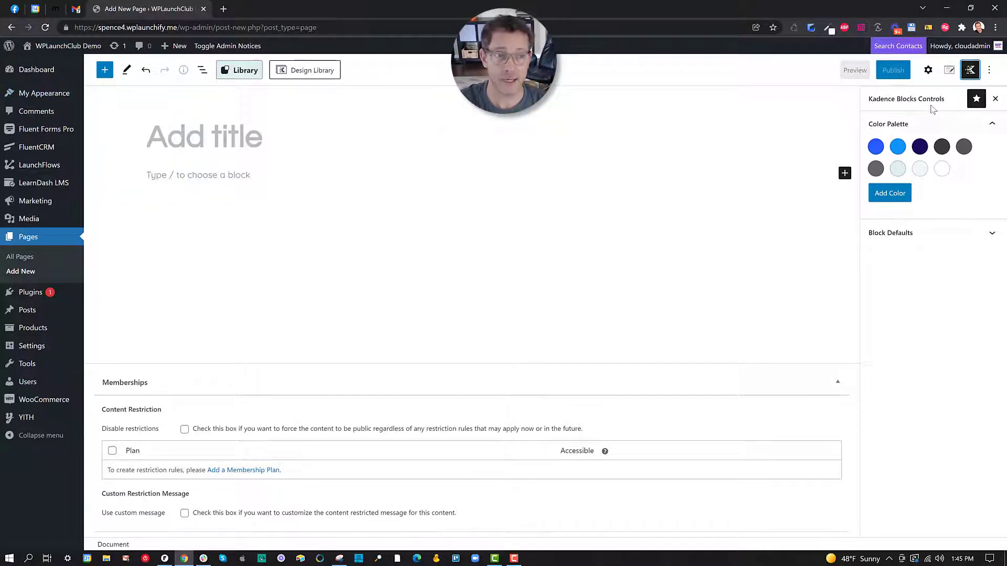
left_click(949, 71)
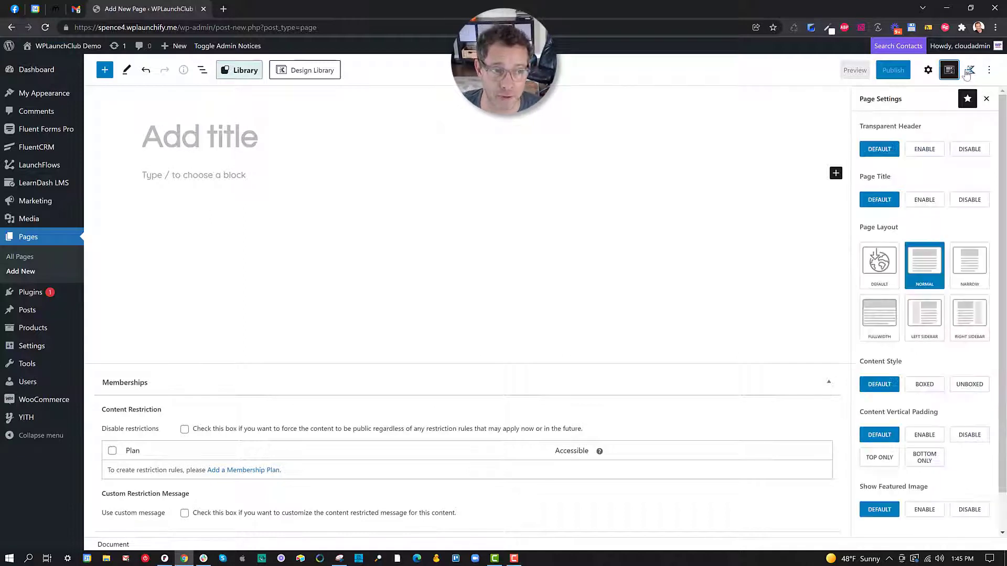
left_click(970, 70)
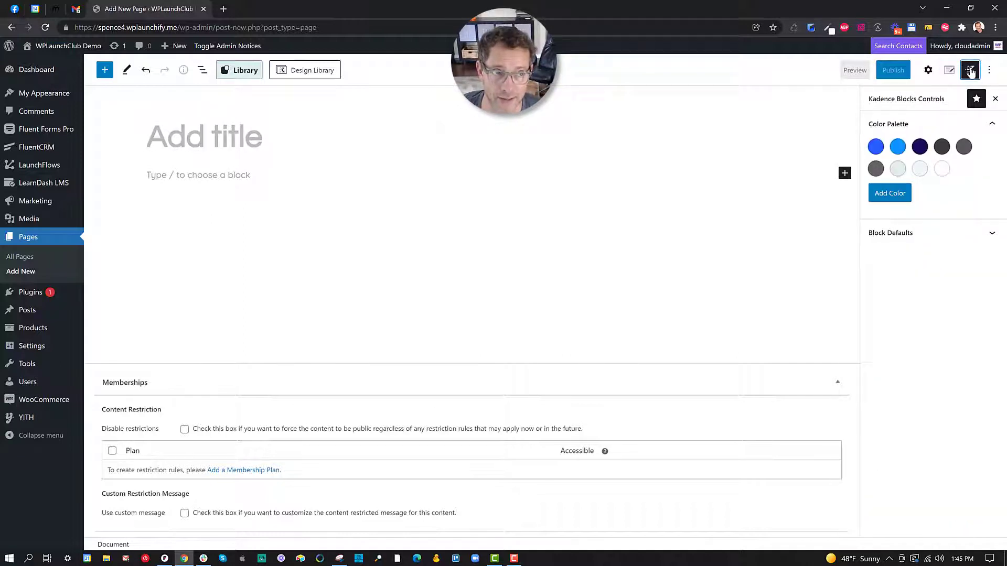
left_click(977, 100)
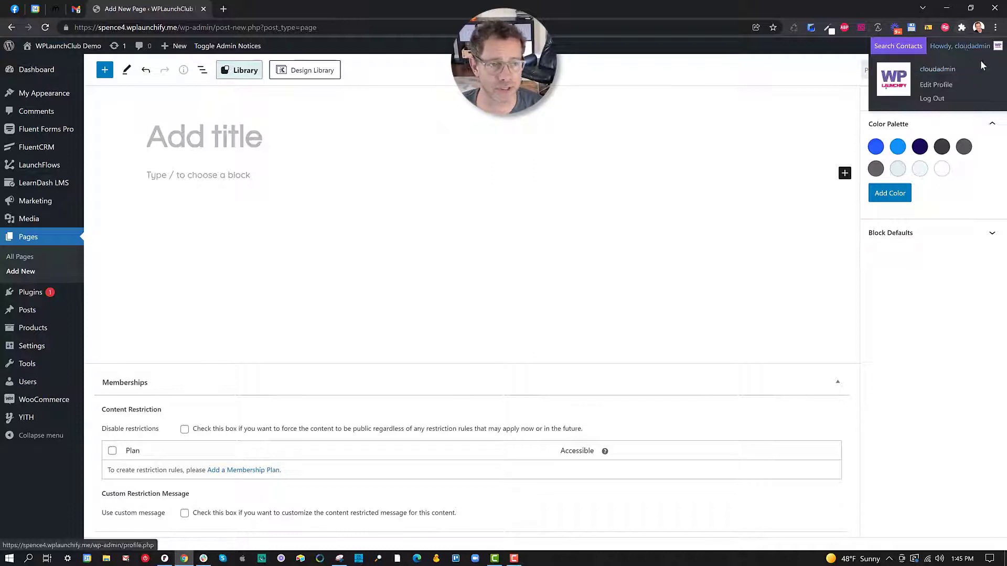
left_click(976, 99)
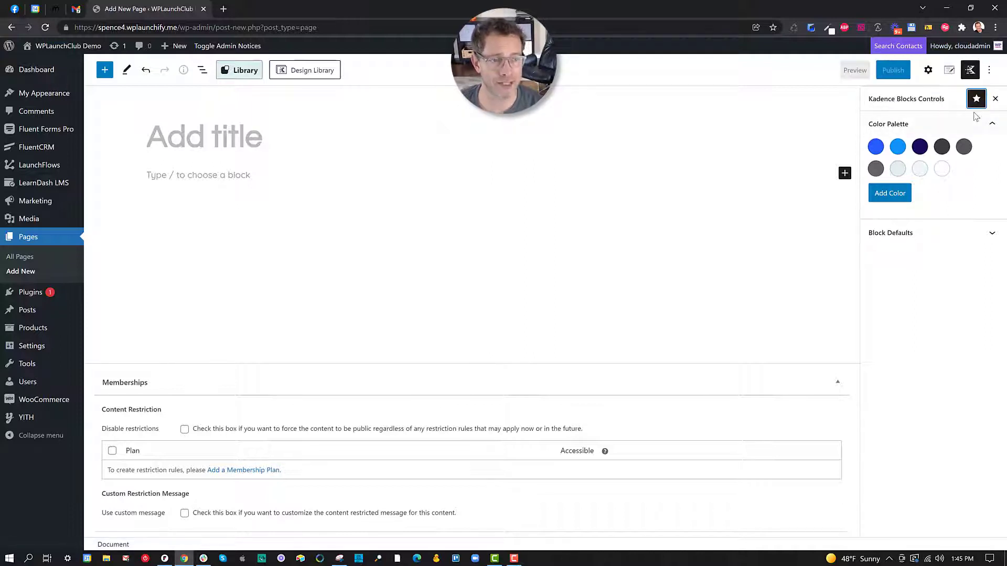
left_click(989, 229)
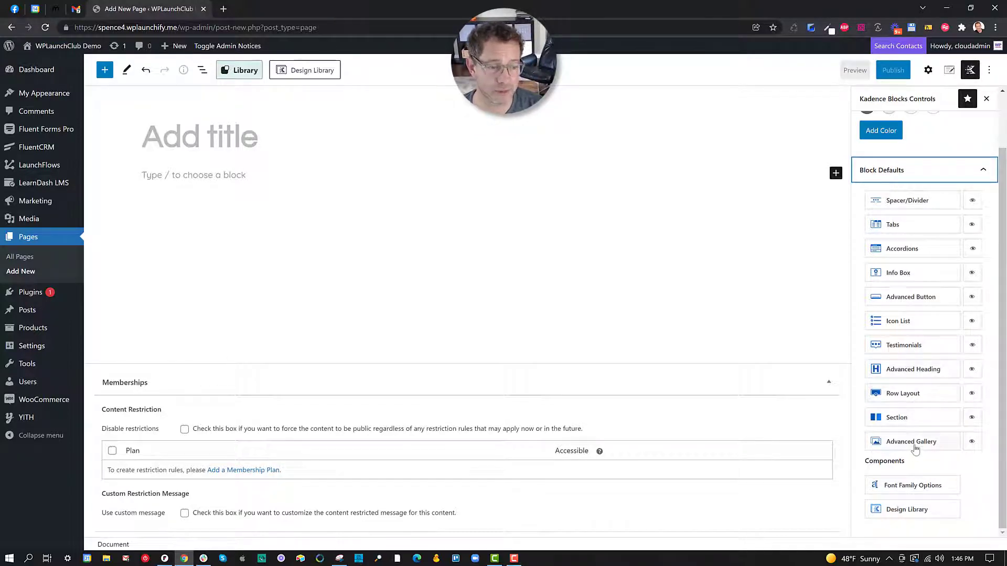
Step: Inspect the Advanced Gallery and Tabs block defaults without changing anything
left_click(972, 443)
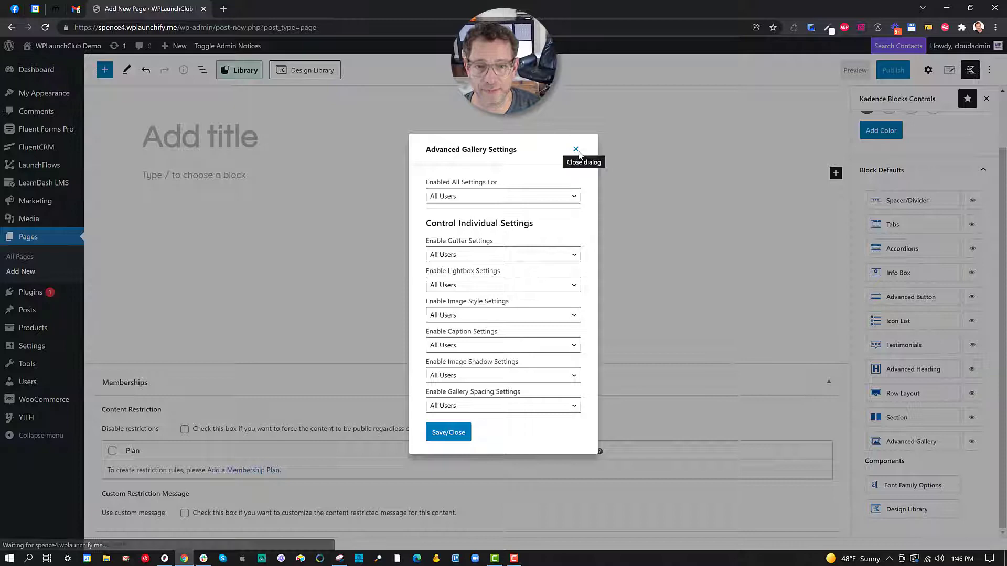
left_click(733, 165)
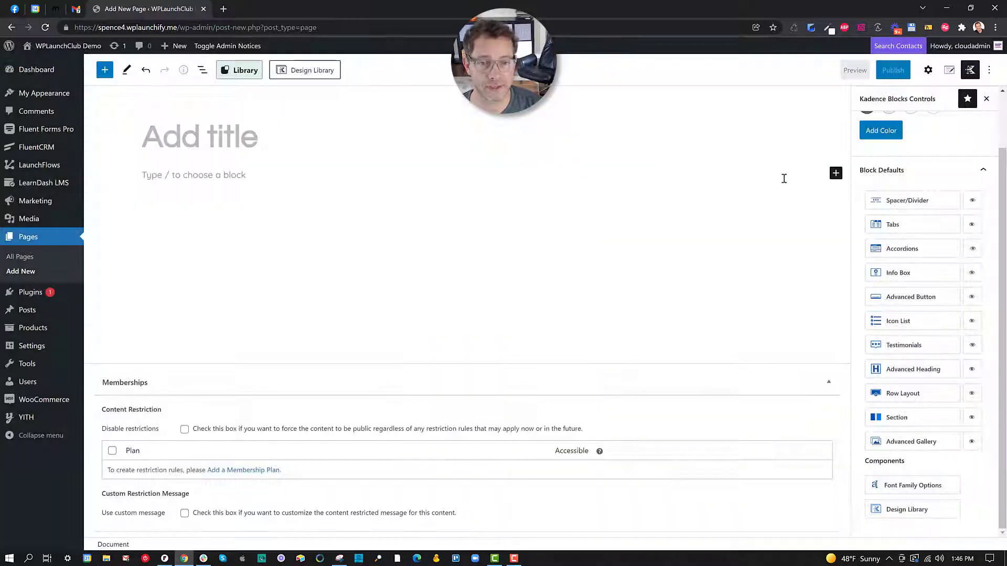
left_click(897, 227)
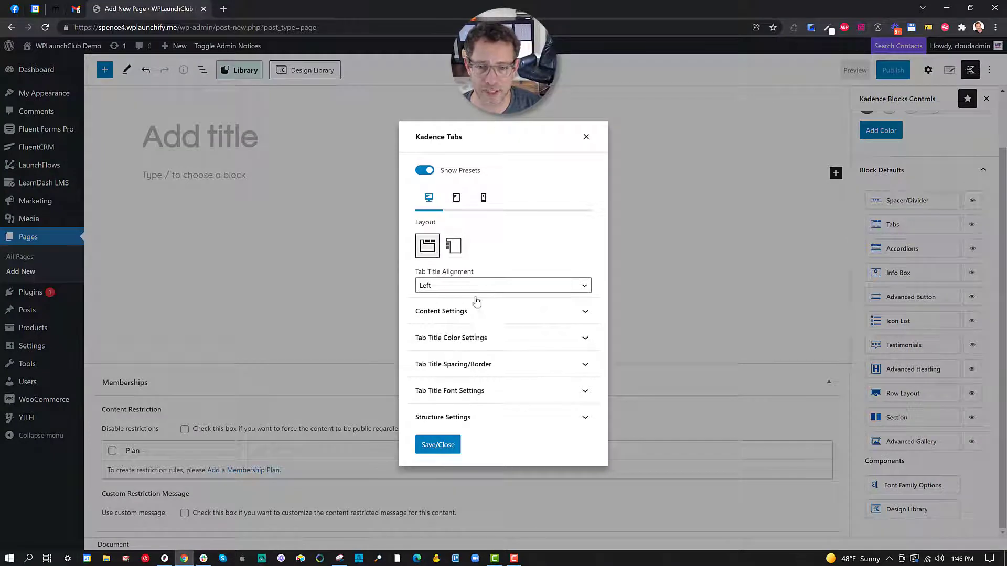
left_click(474, 311)
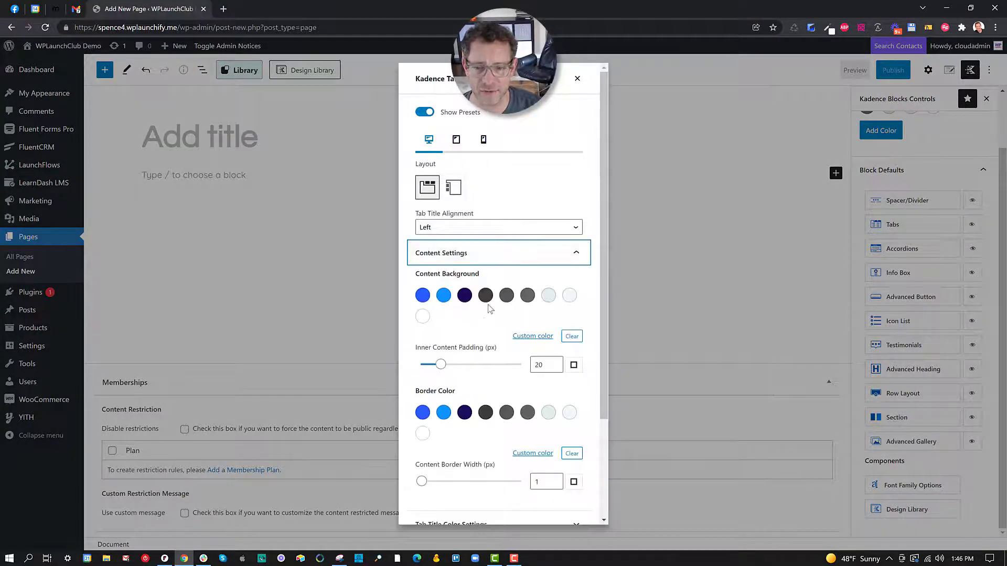
left_click(578, 80)
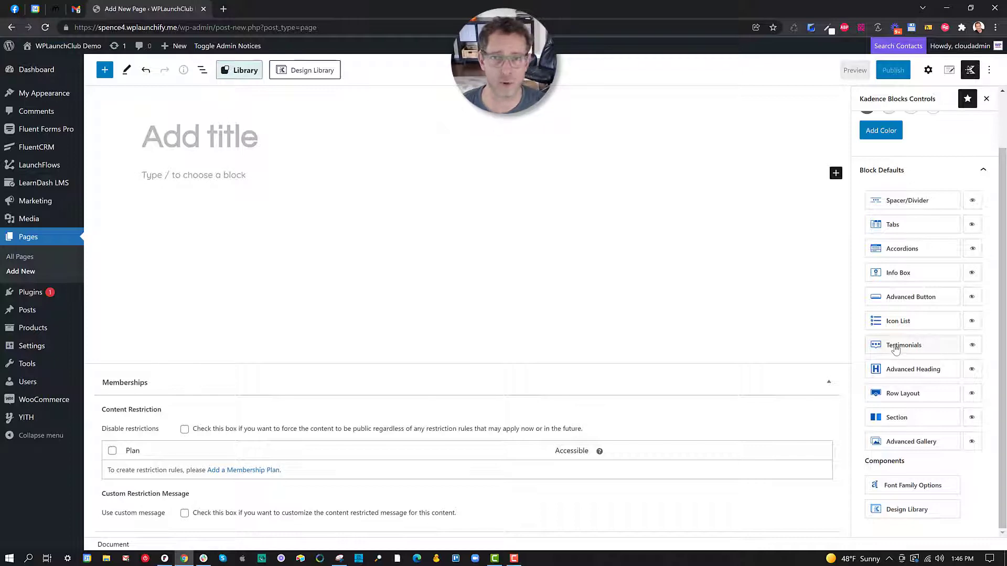
Step: Check the Row Layout defaults, keeping Step Resizing, then collapse the Block Defaults list
left_click(923, 398)
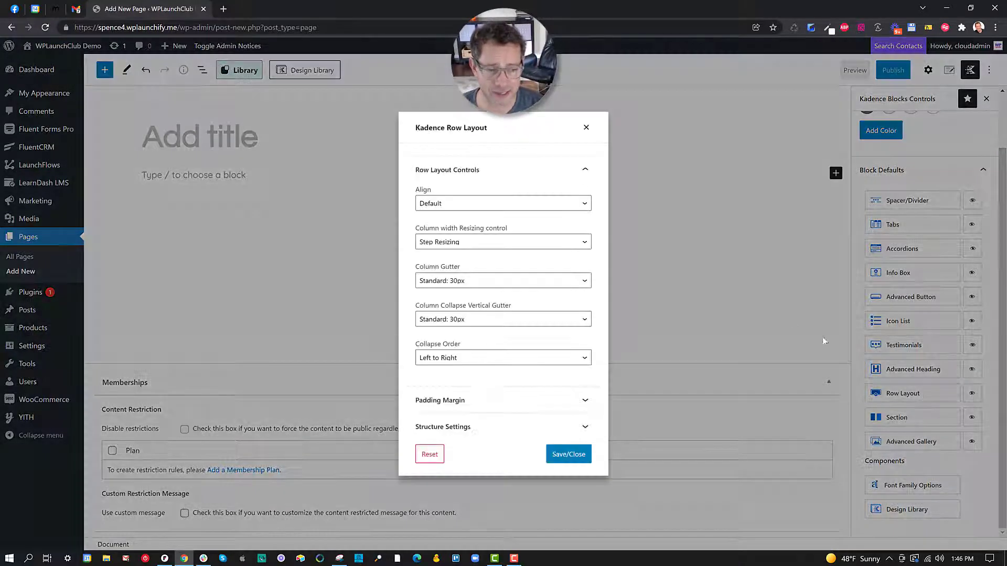
left_click(482, 241)
left_click(482, 242)
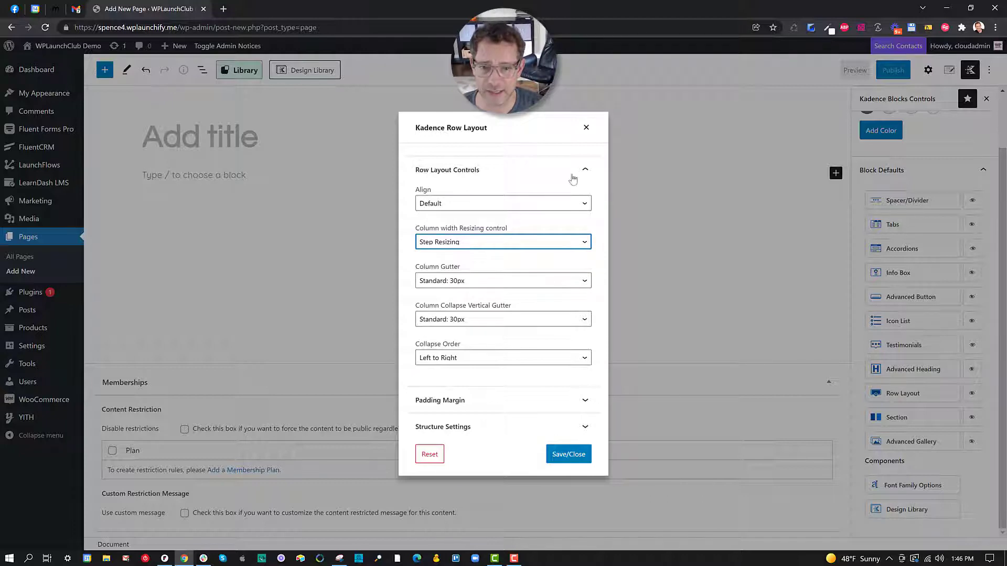
left_click(586, 127)
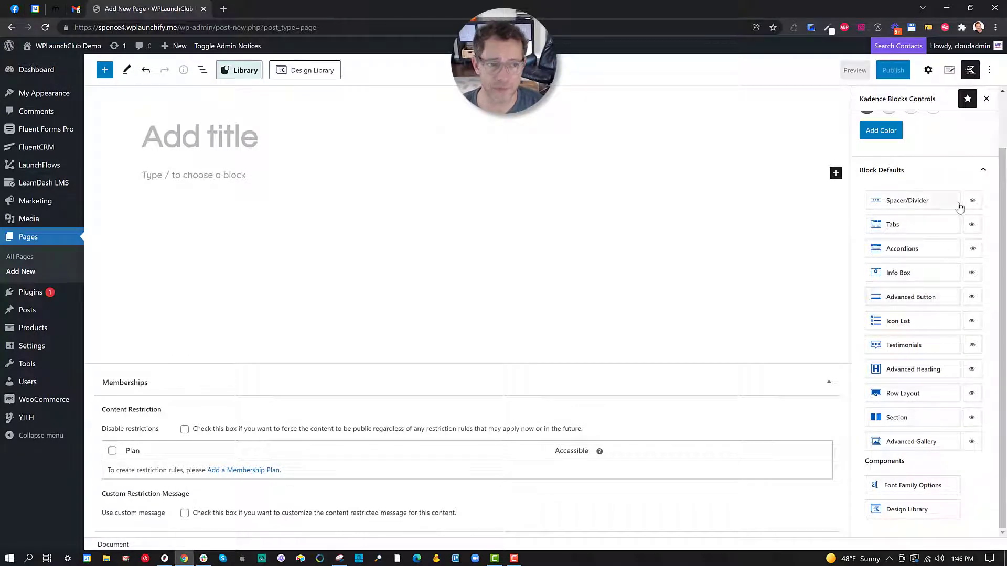
scroll(959, 206, "up", 2)
left_click(984, 234)
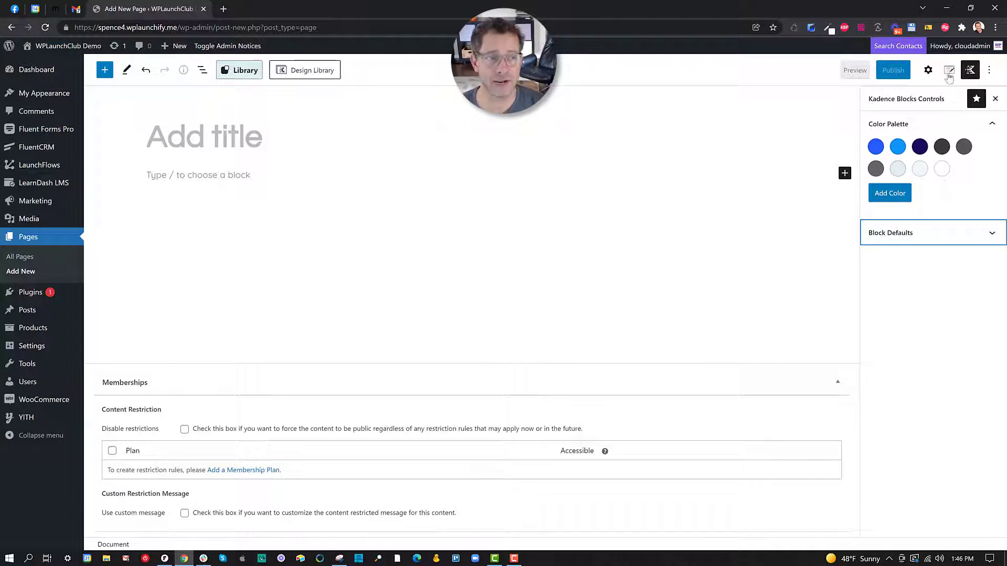
Step: Enable Top toolbar and Spotlight mode in the editor options, leaving fullscreen off
left_click(928, 72)
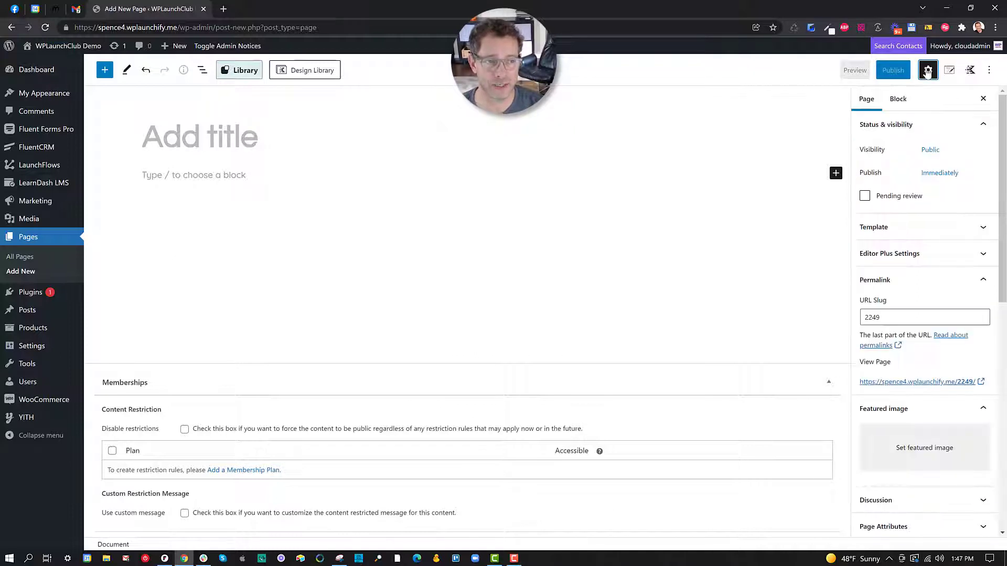
left_click(989, 72)
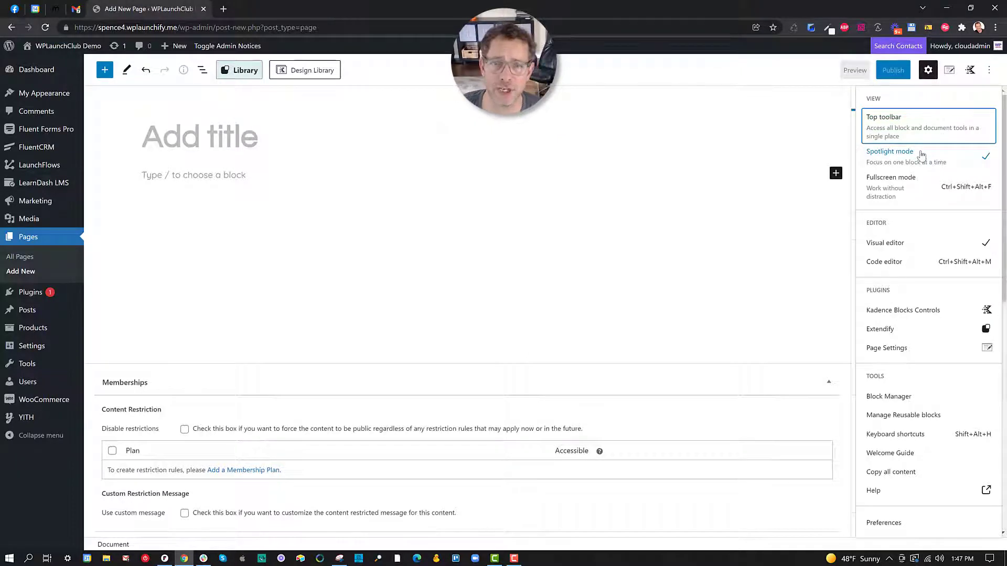
left_click(896, 124)
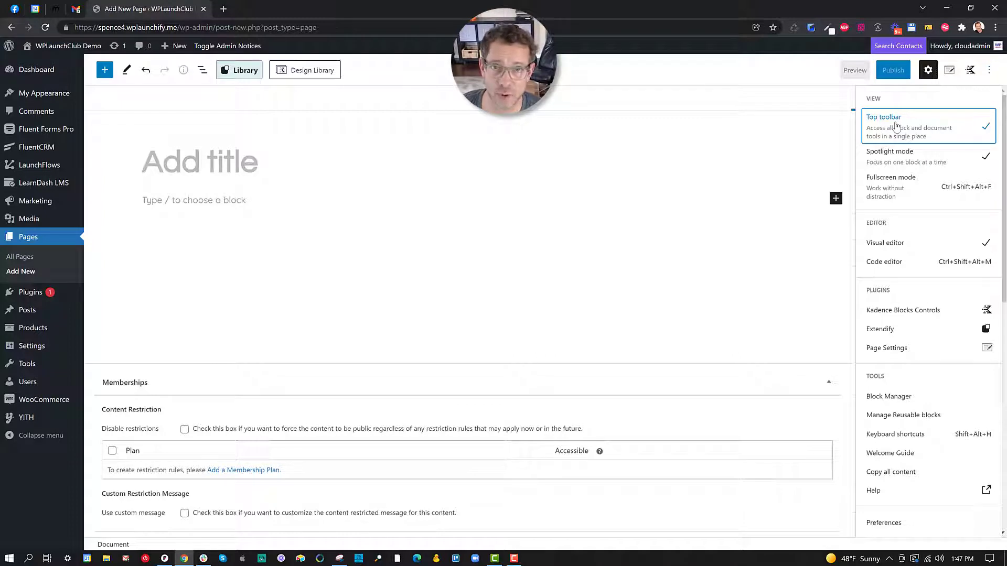
left_click(939, 154)
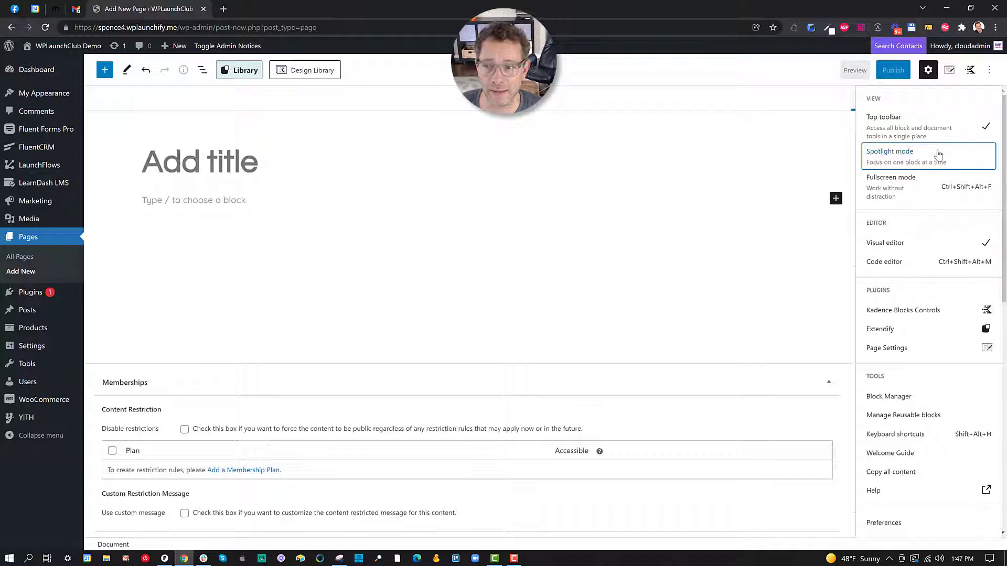
left_click(938, 154)
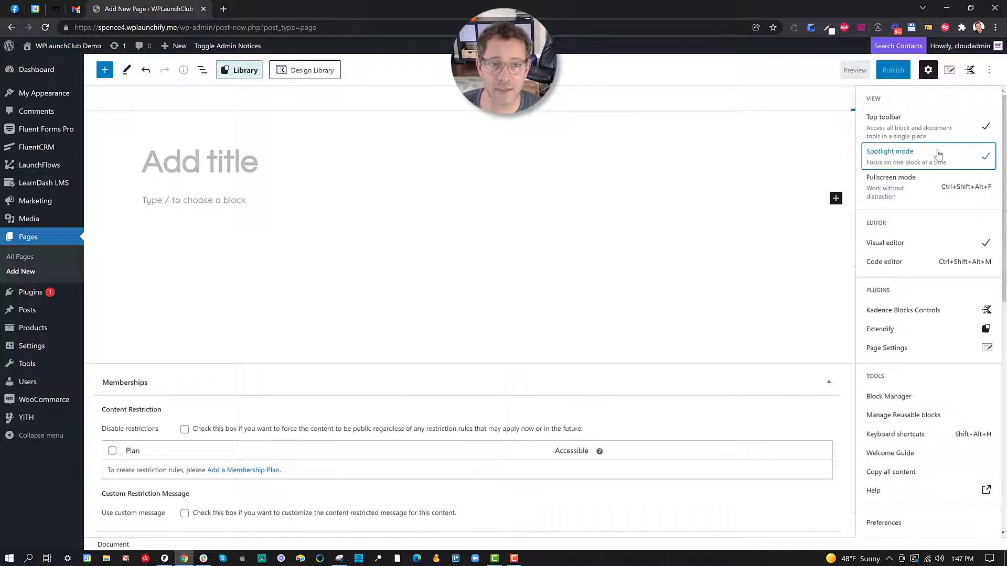
left_click(904, 189)
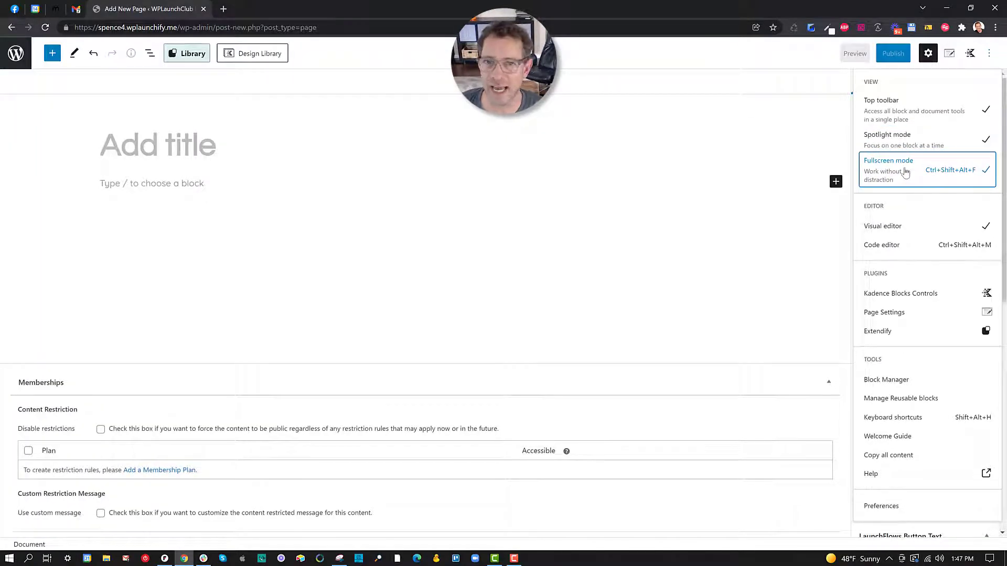
left_click(905, 173)
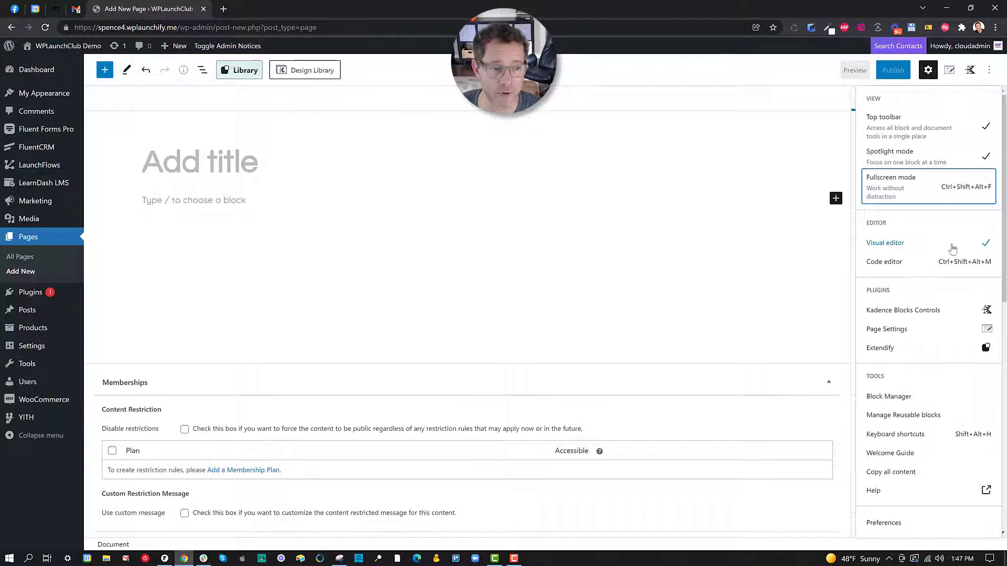
Step: Toggle between the Code editor and Visual editor, ending in the Visual editor
left_click(894, 263)
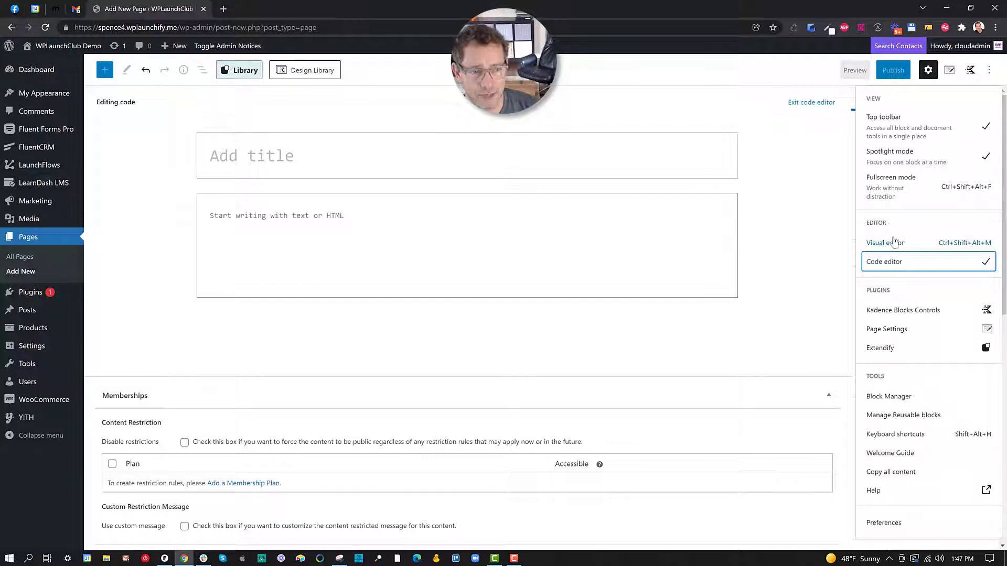
left_click(891, 244)
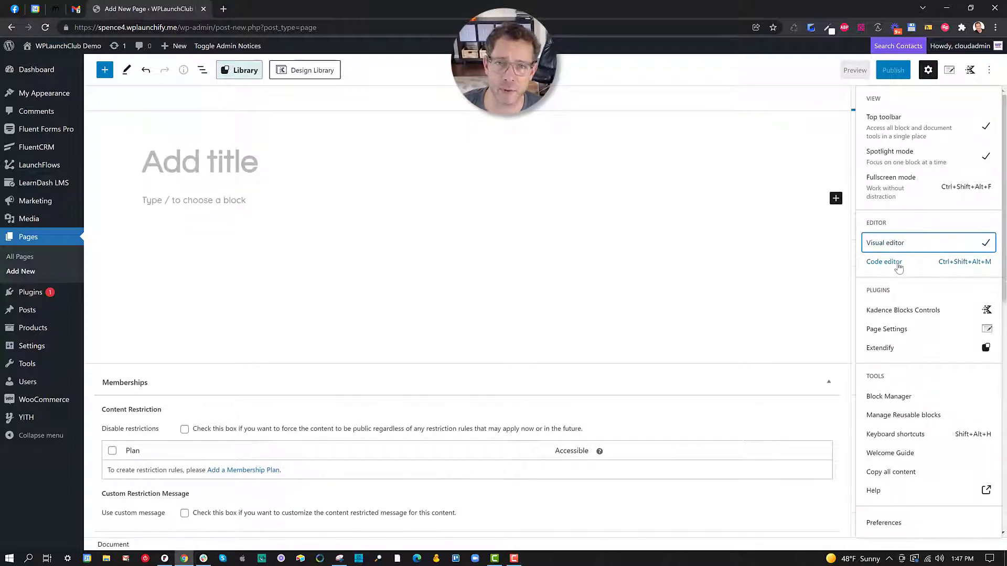
left_click(892, 262)
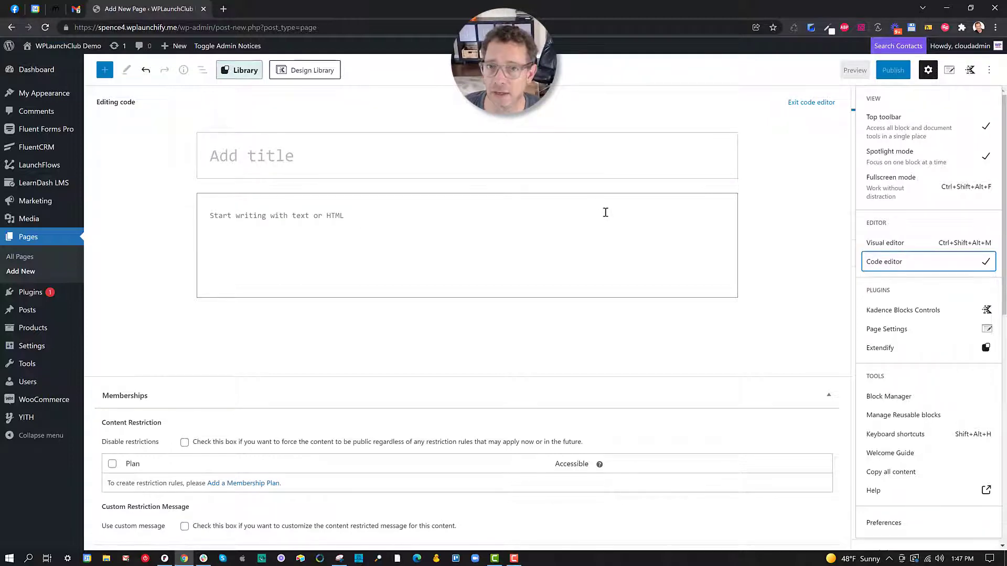
left_click(889, 245)
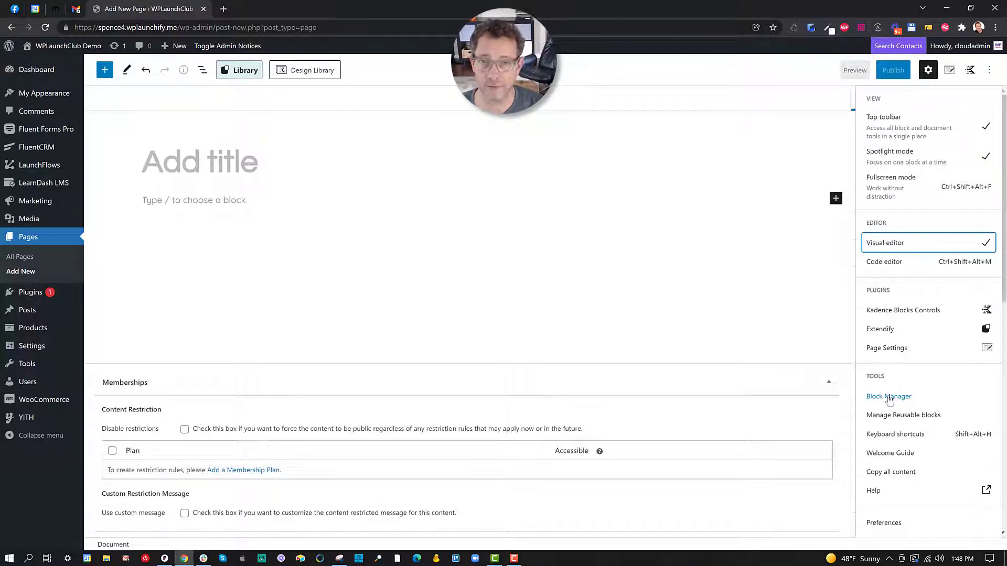
left_click(889, 397)
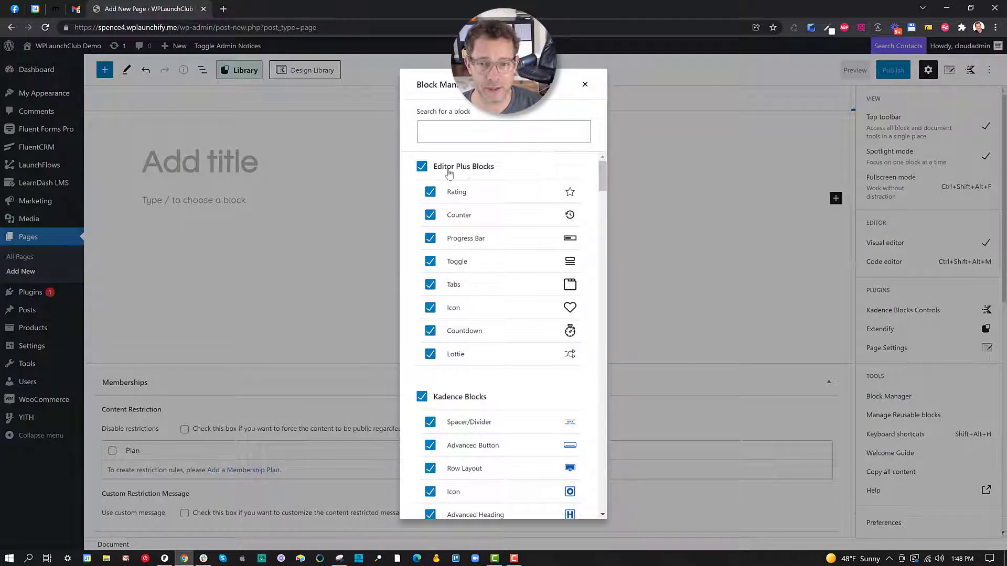
scroll(474, 179, "down", 4)
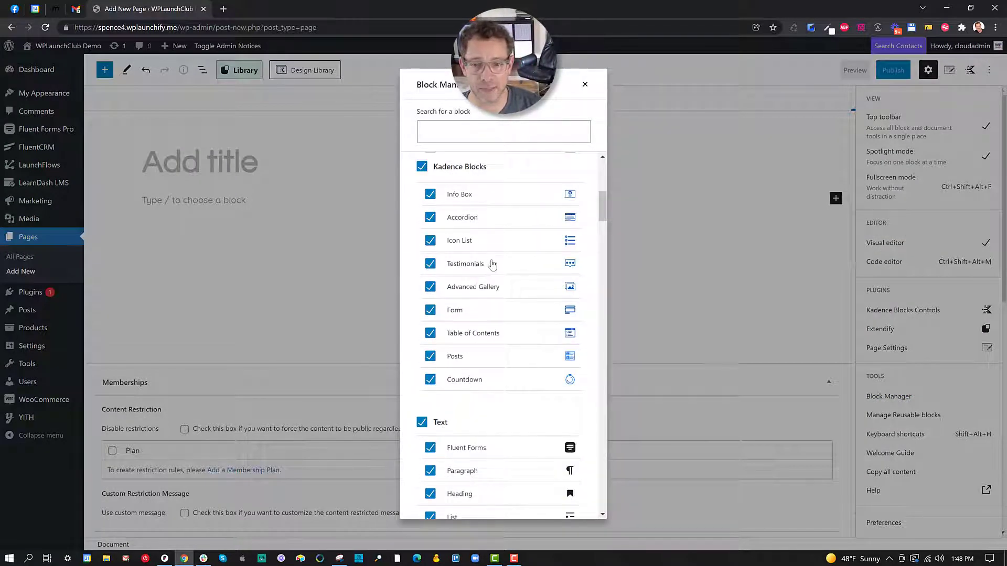
scroll(490, 273, "down", 12)
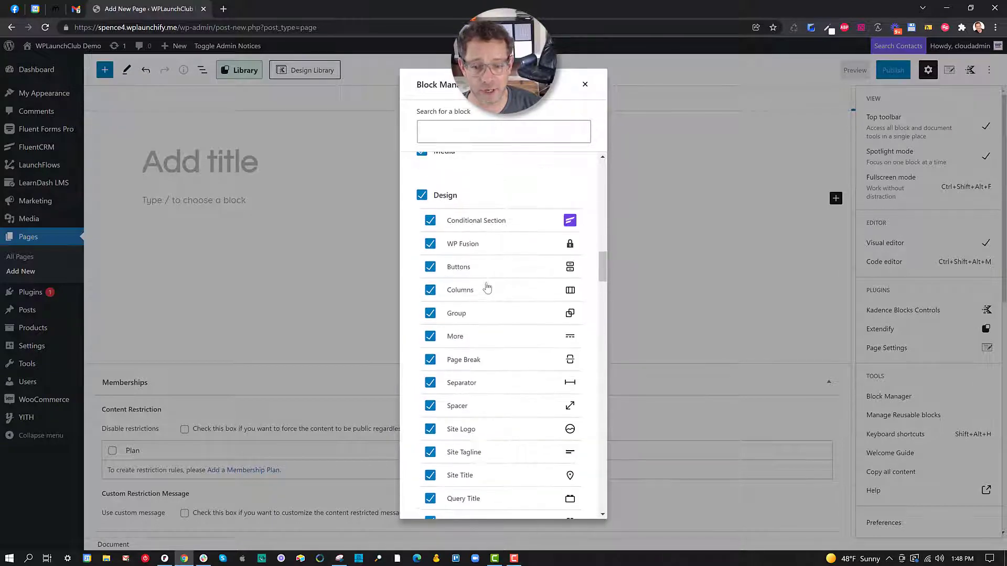
scroll(505, 247, "down", 10)
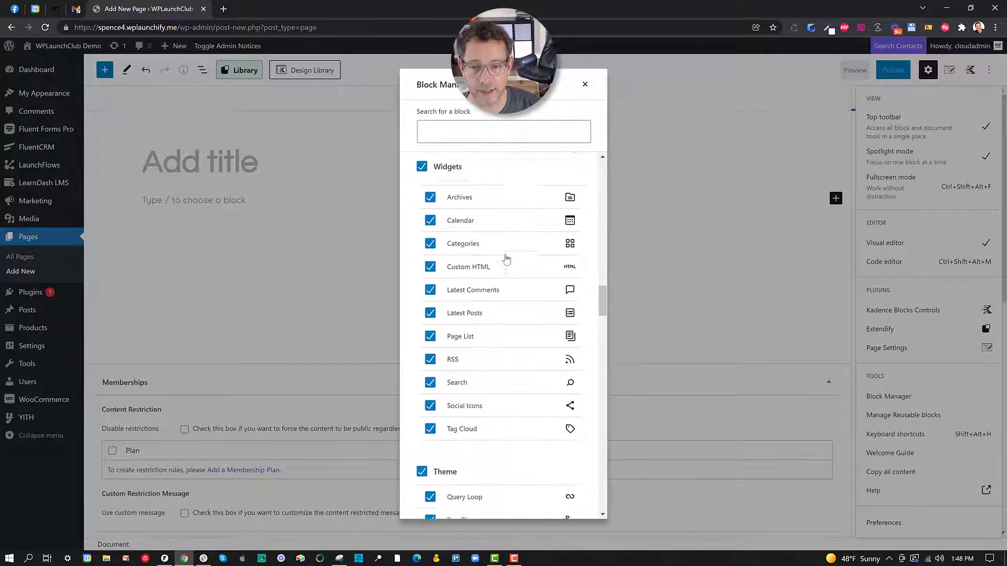
scroll(507, 260, "down", 5)
scroll(509, 261, "up", 4)
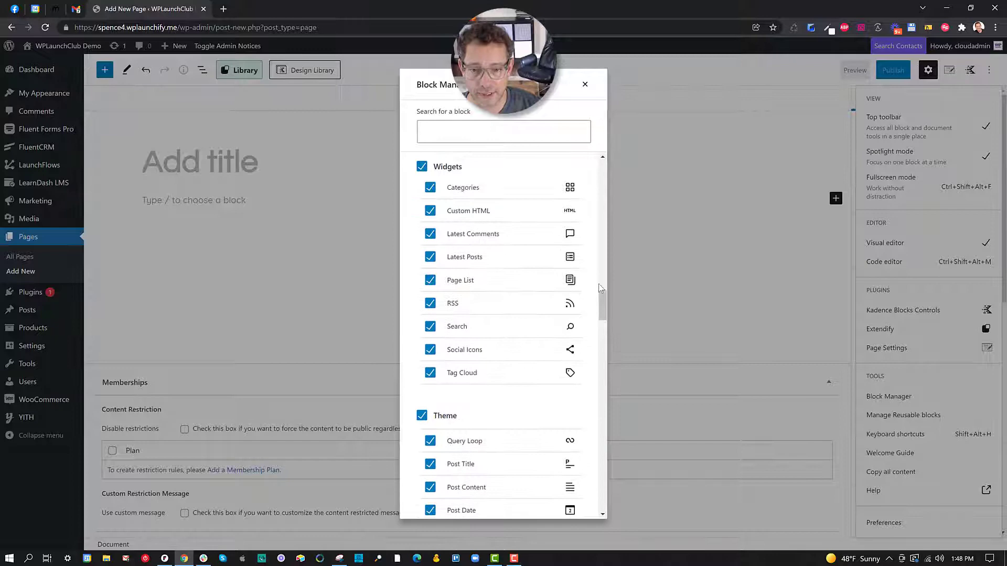
left_click_drag(602, 292, 605, 456)
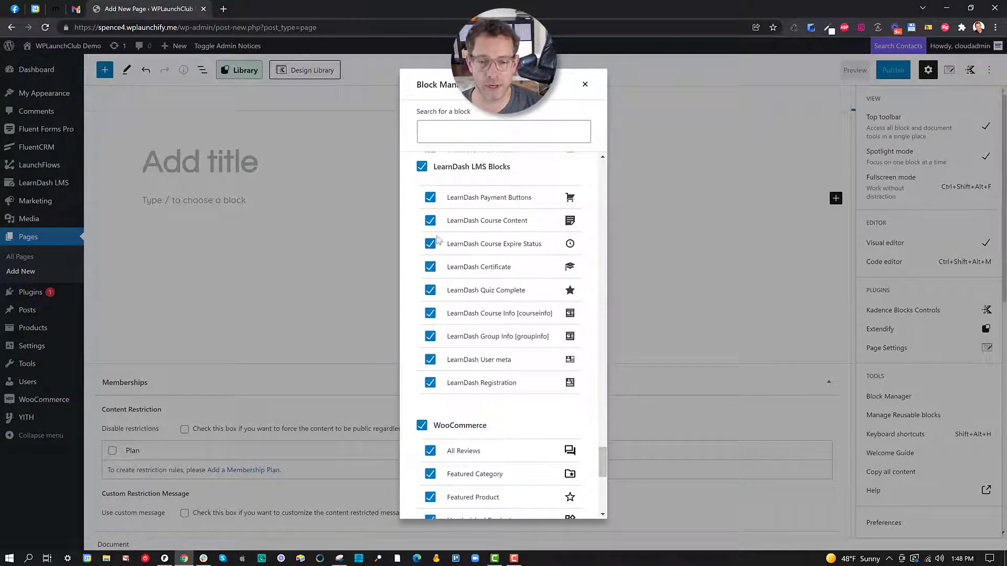
left_click(422, 166)
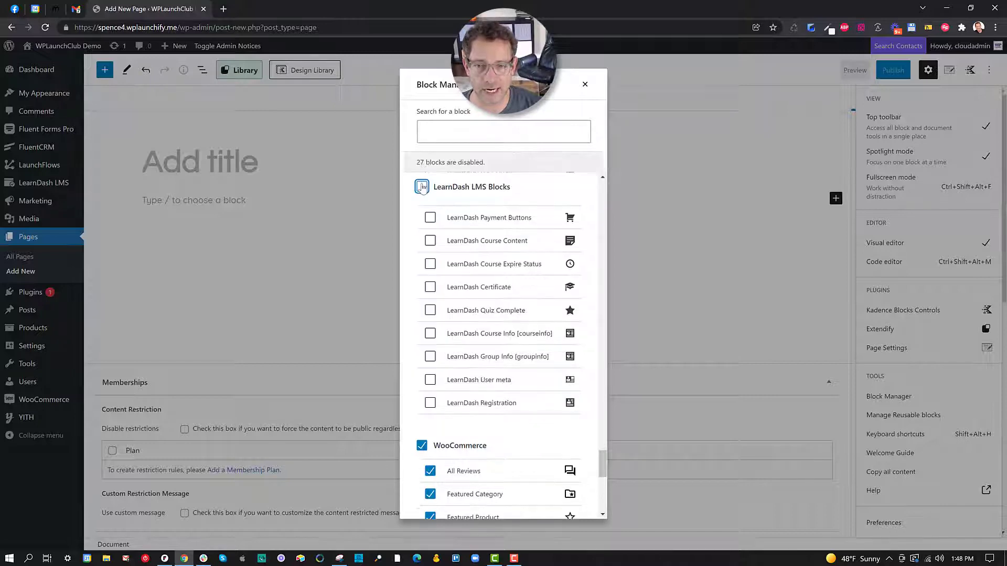
left_click(421, 187)
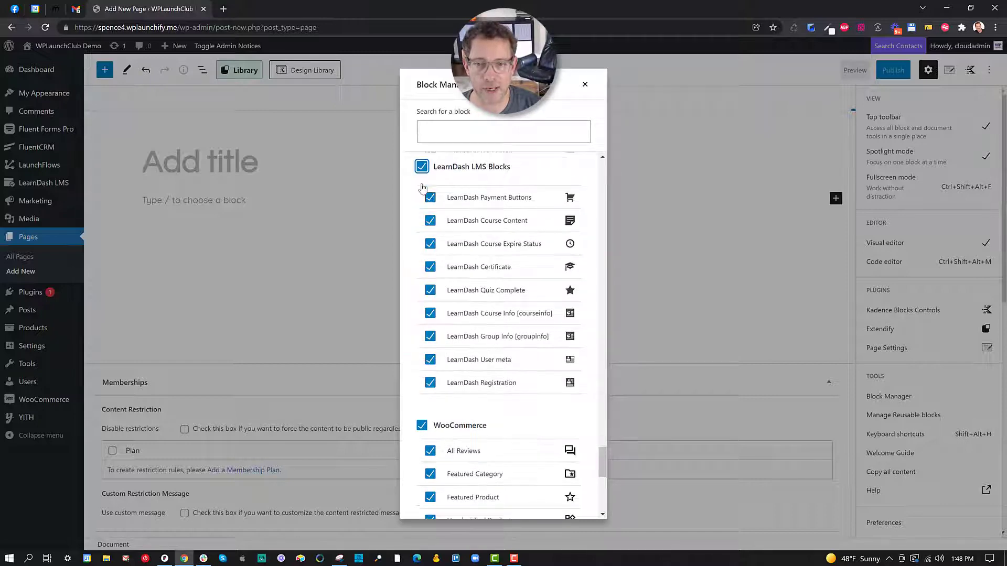
left_click(584, 85)
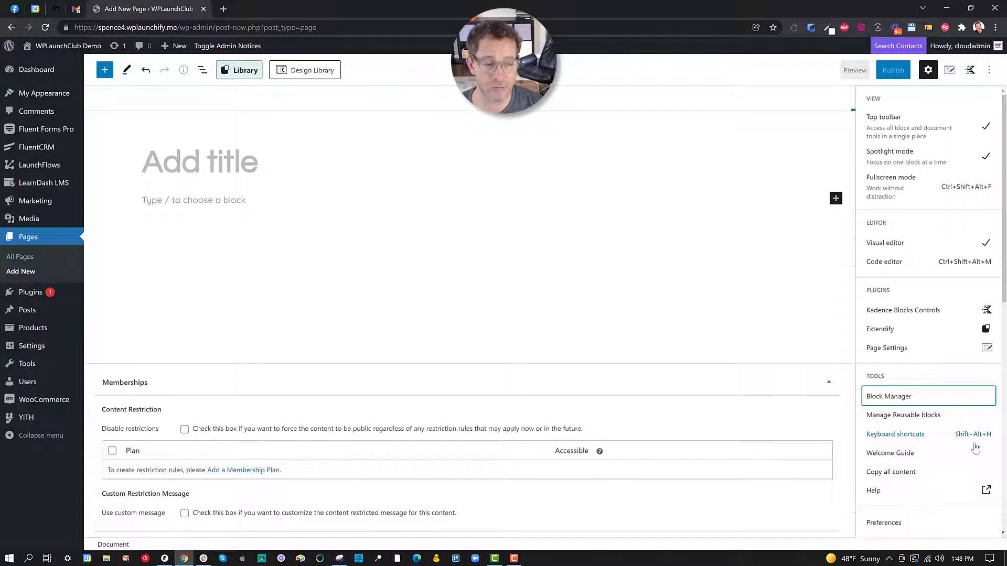
mouse_move(98, 83)
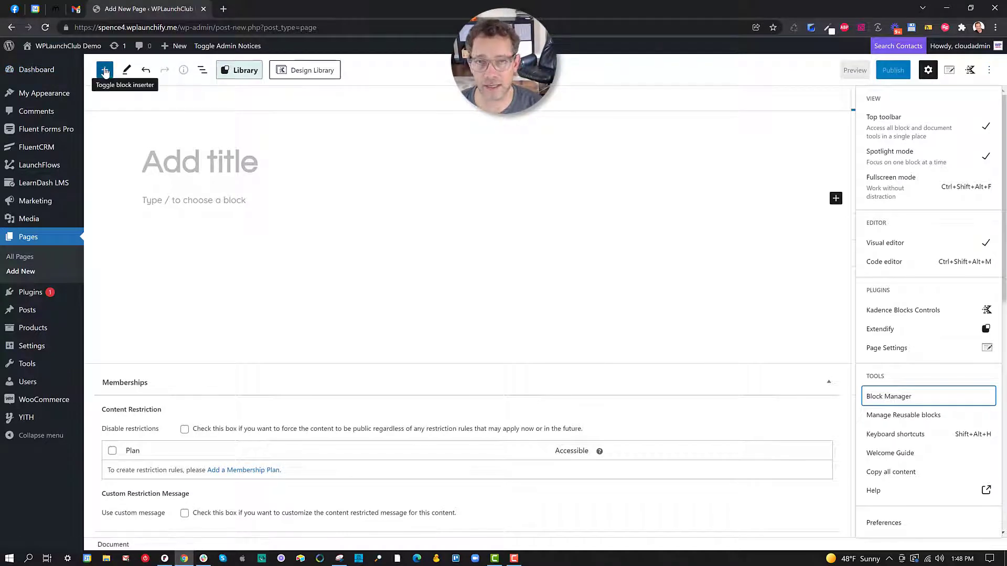
Step: Browse the block inserter's Blocks list, then switch to its Patterns list
left_click(105, 71)
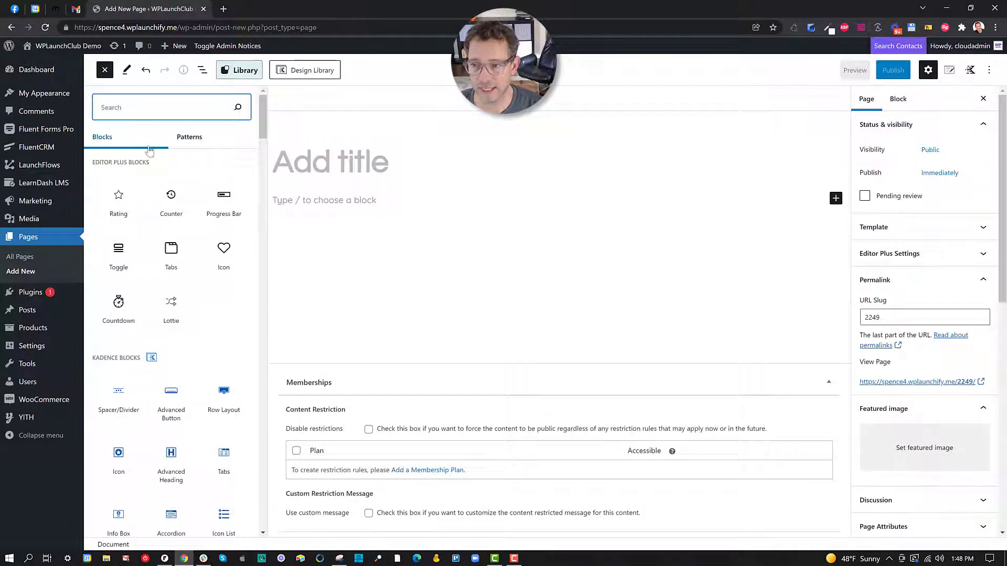
scroll(149, 152, "down", 15)
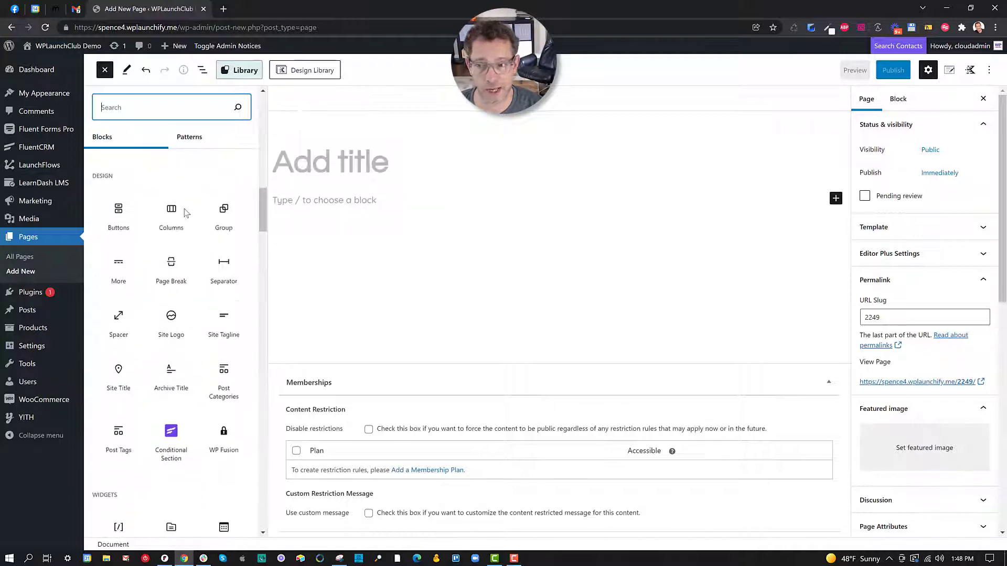
scroll(197, 215, "down", 15)
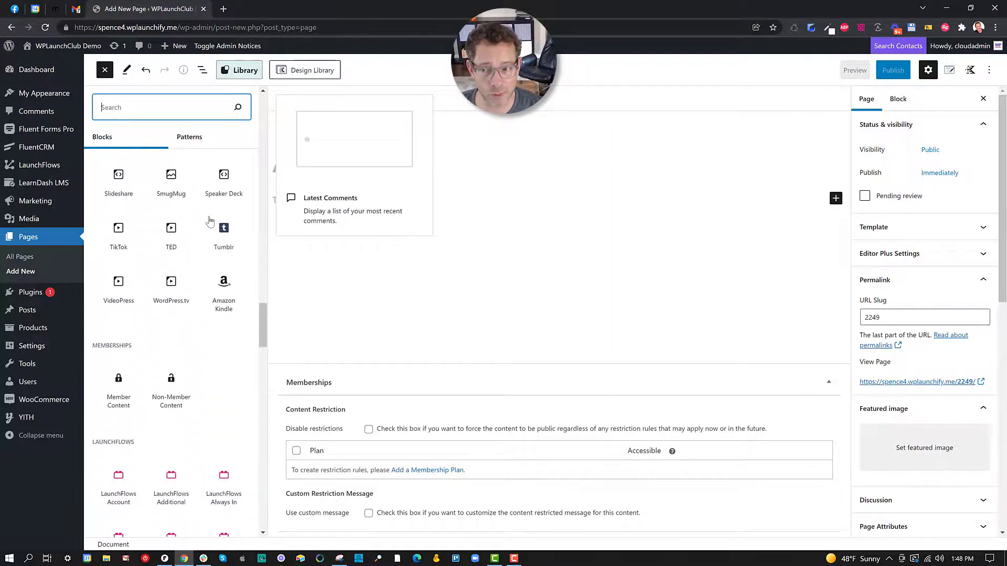
scroll(209, 221, "down", 15)
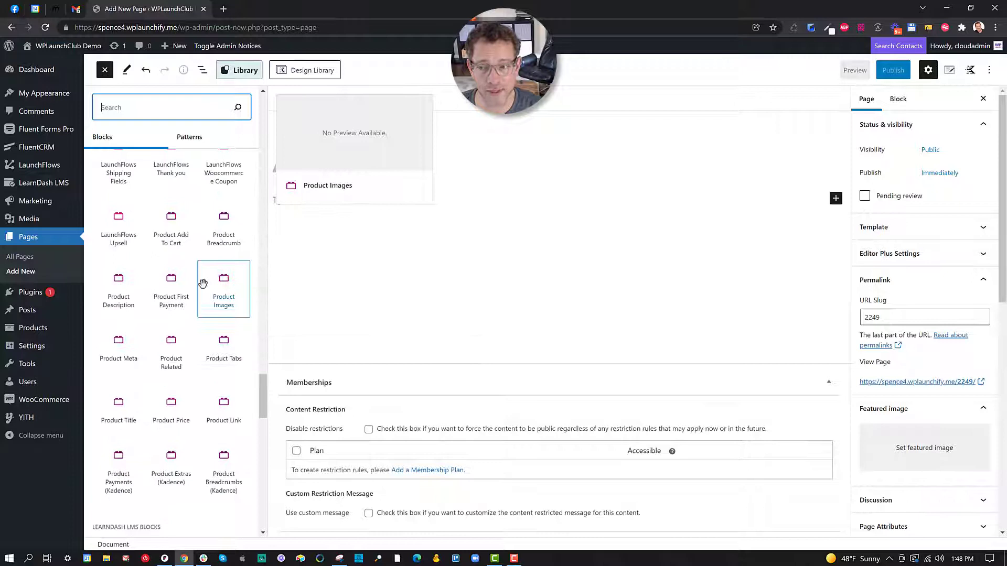
scroll(199, 283, "down", 3)
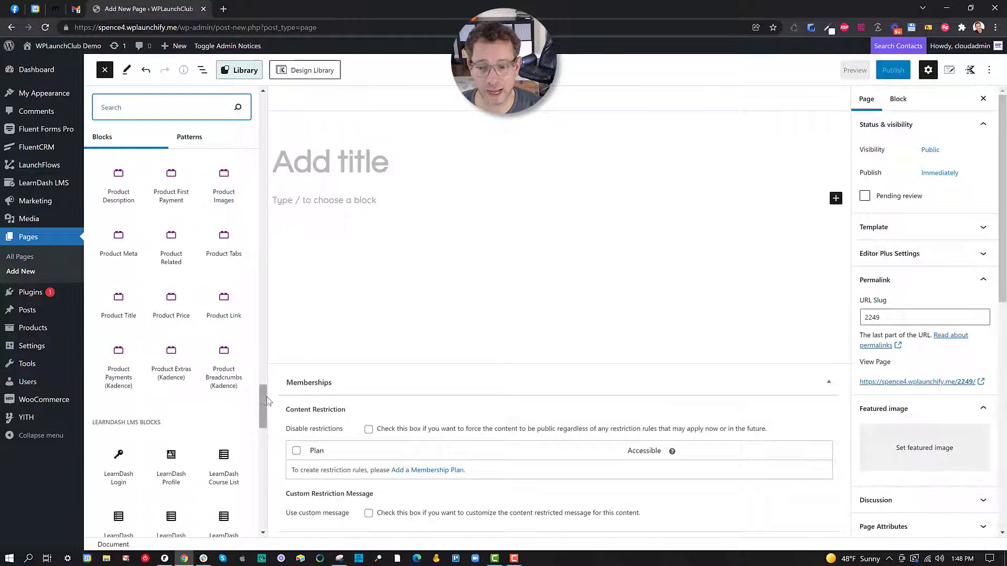
left_click_drag(266, 397, 262, 100)
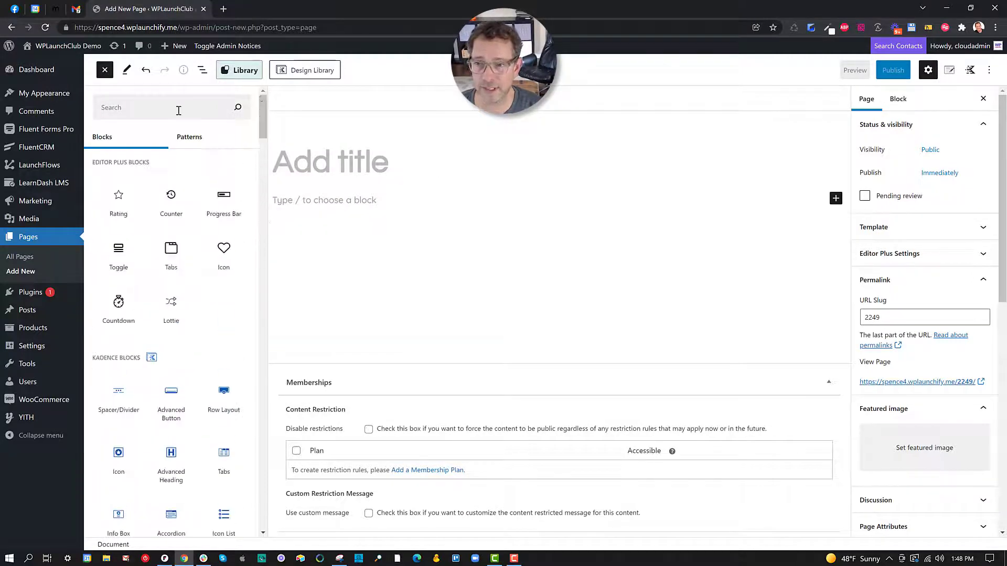
left_click(185, 139)
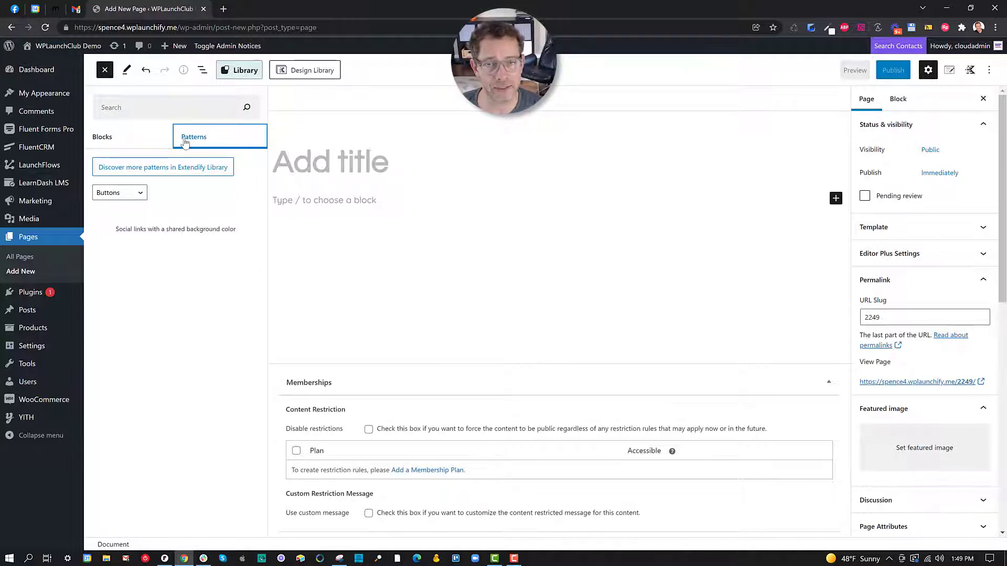
Step: Filter patterns to LaunchFlows and insert 'LaunchFlows Checkout Blocks - Two Column'
left_click(130, 193)
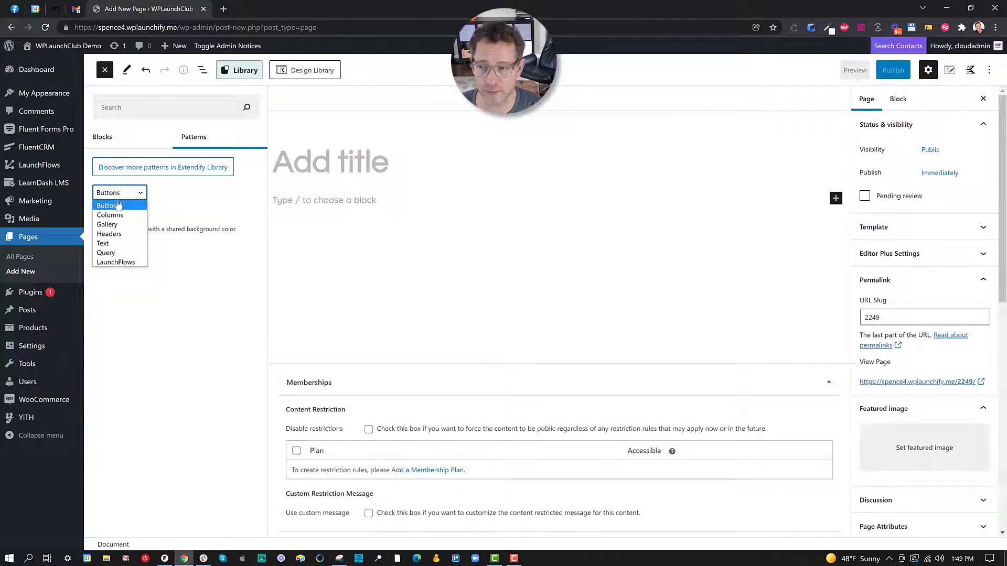
left_click(110, 263)
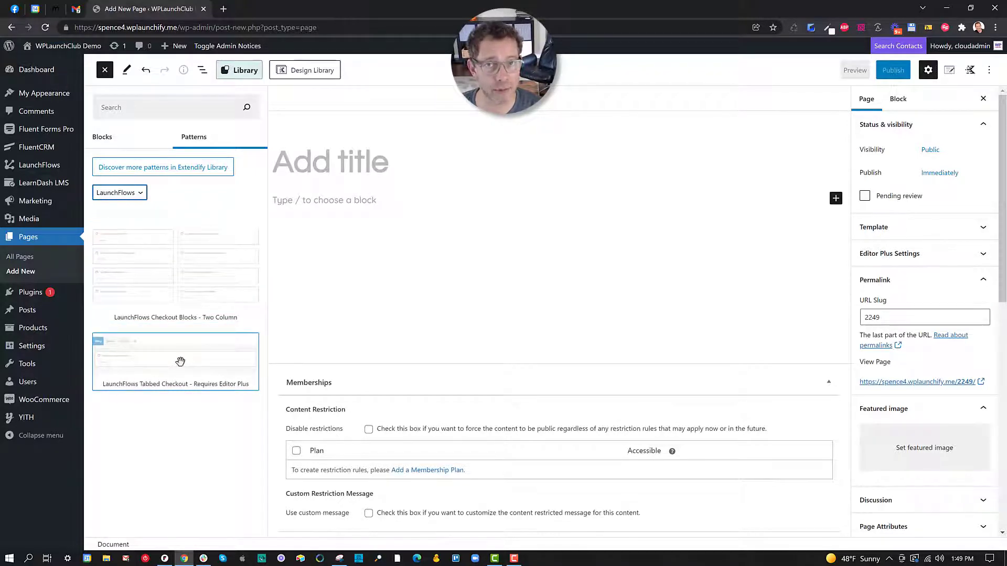
left_click(191, 273)
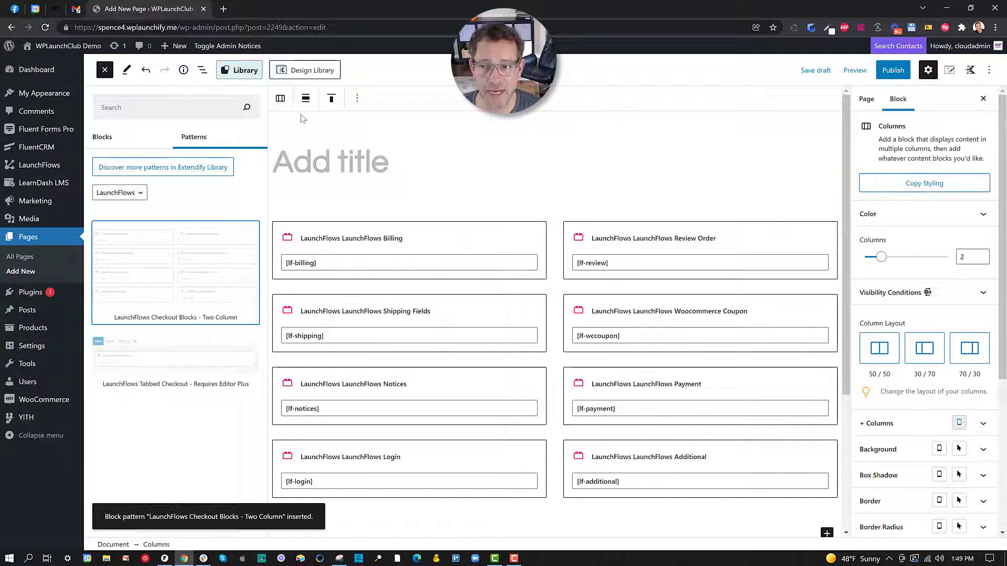
Step: Close the inserter and use List view to select the first column holding the Billing blocks
left_click(103, 71)
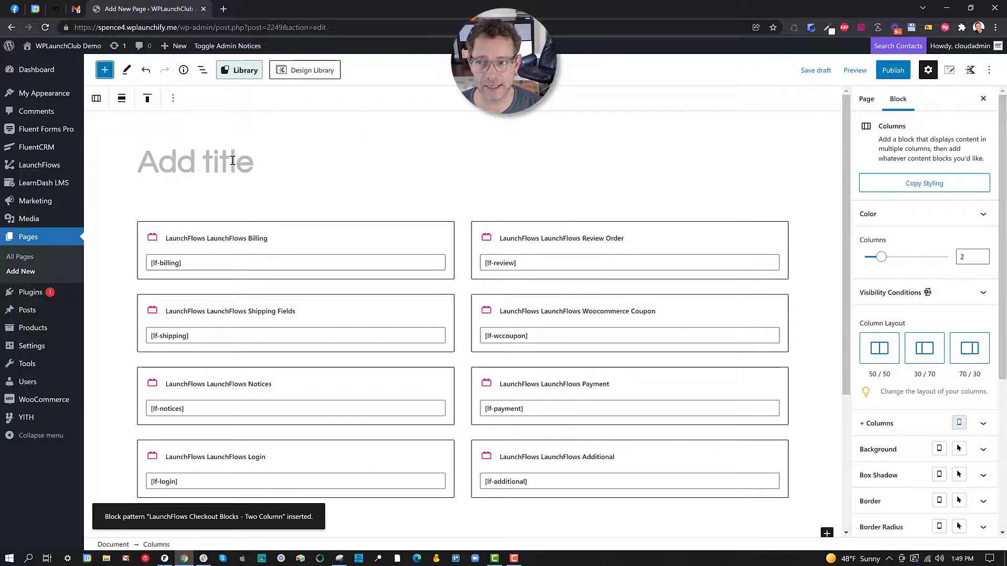
left_click(336, 243)
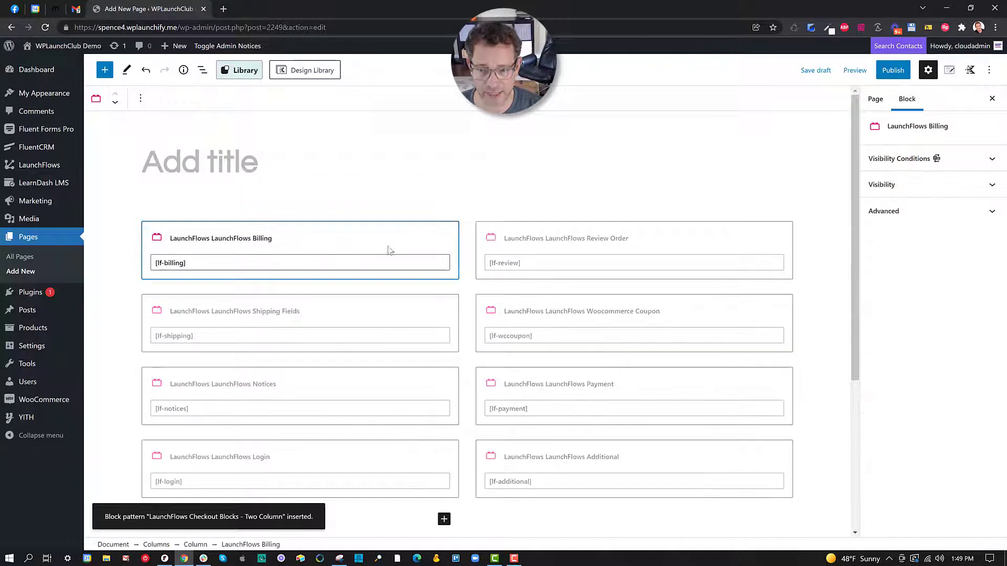
left_click(202, 70)
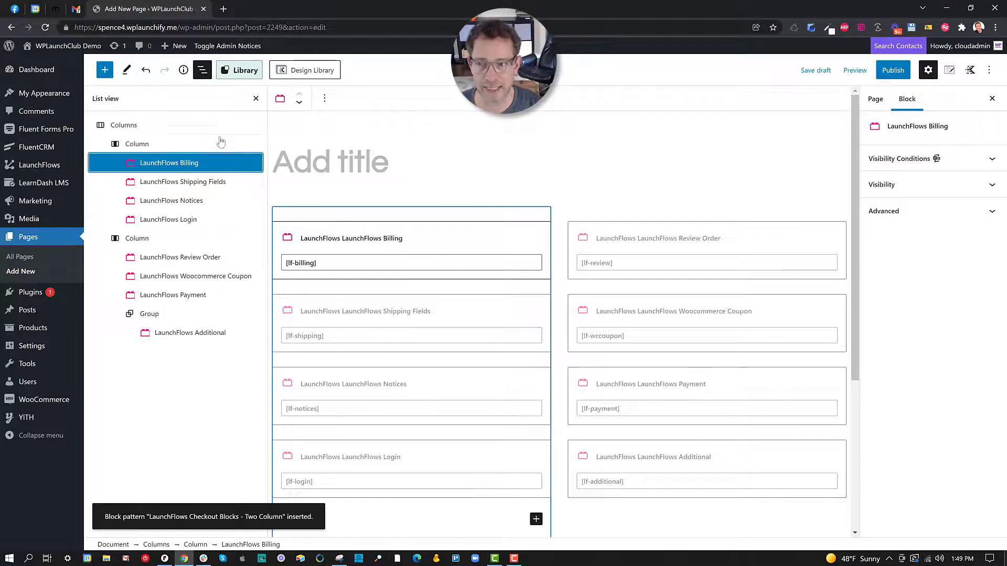
left_click(173, 152)
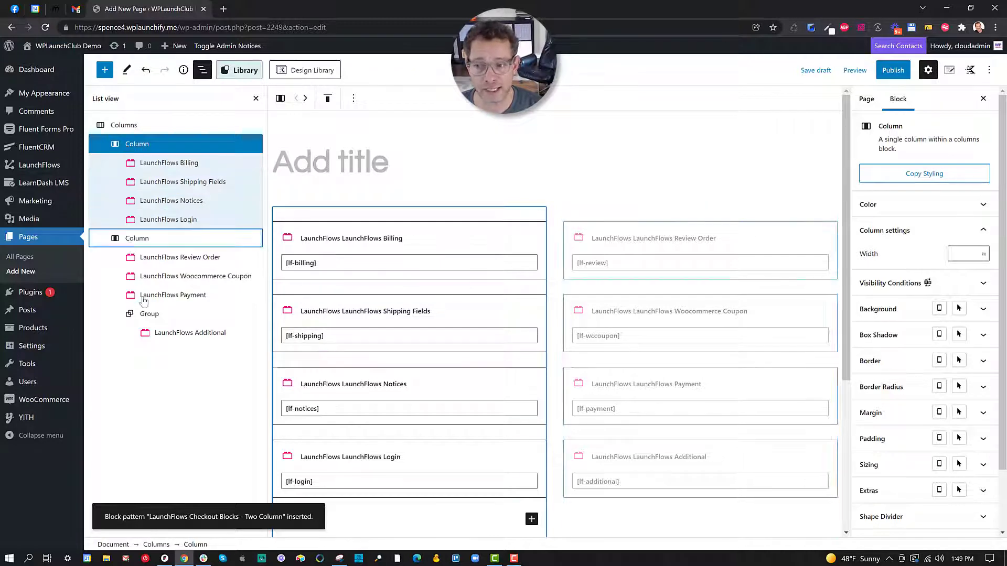
left_click(144, 314)
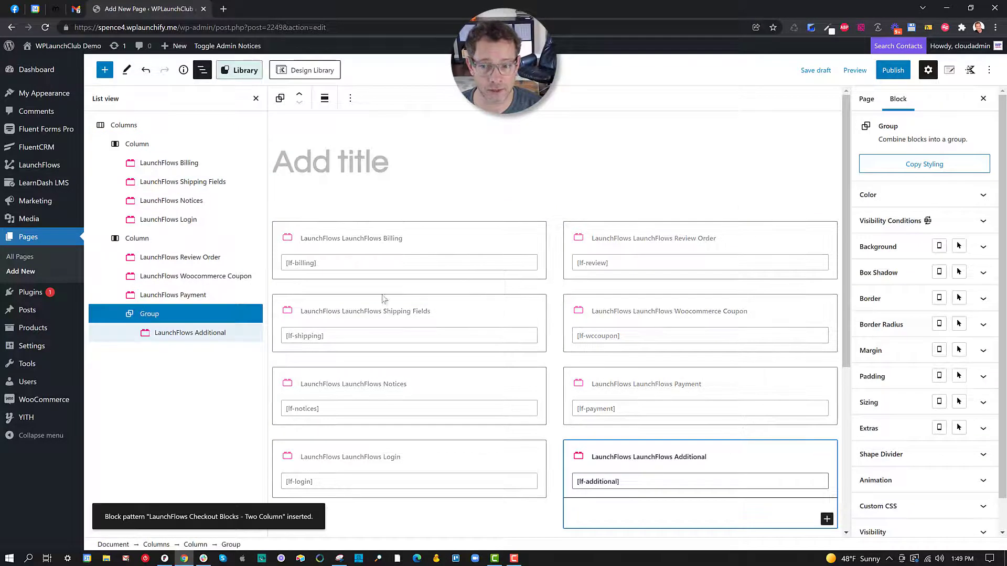
left_click(163, 144)
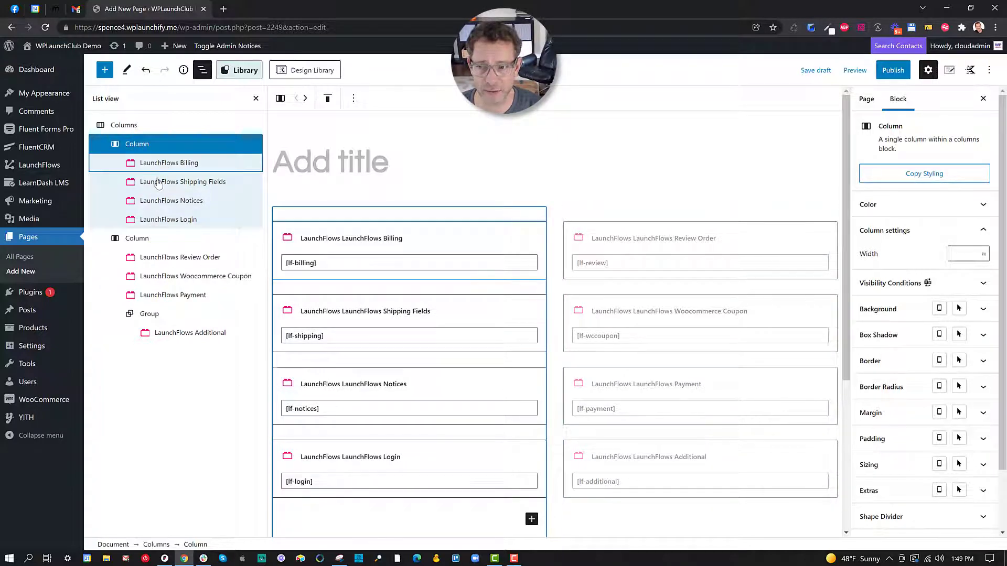
left_click(202, 168)
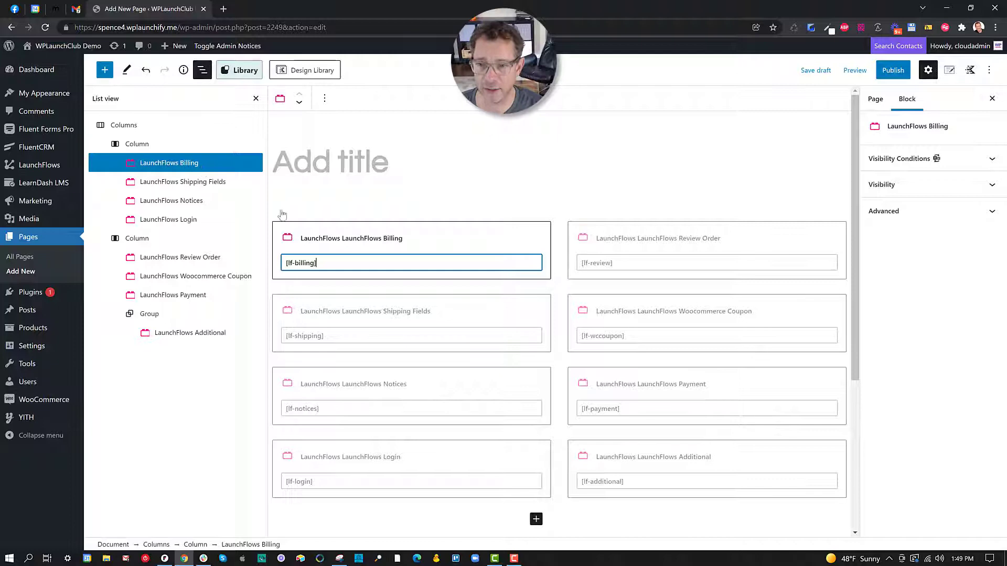
left_click(380, 233)
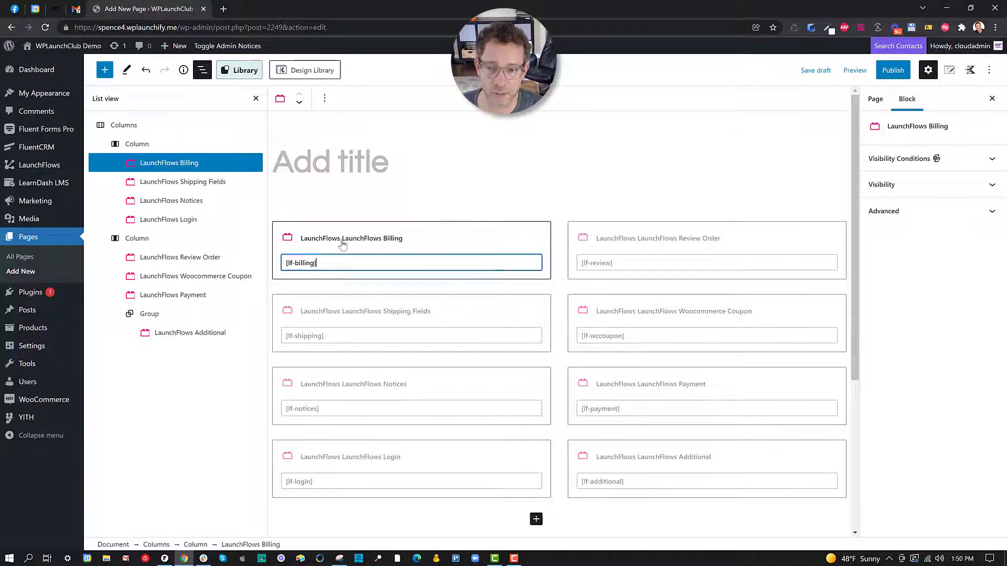
left_click(179, 144)
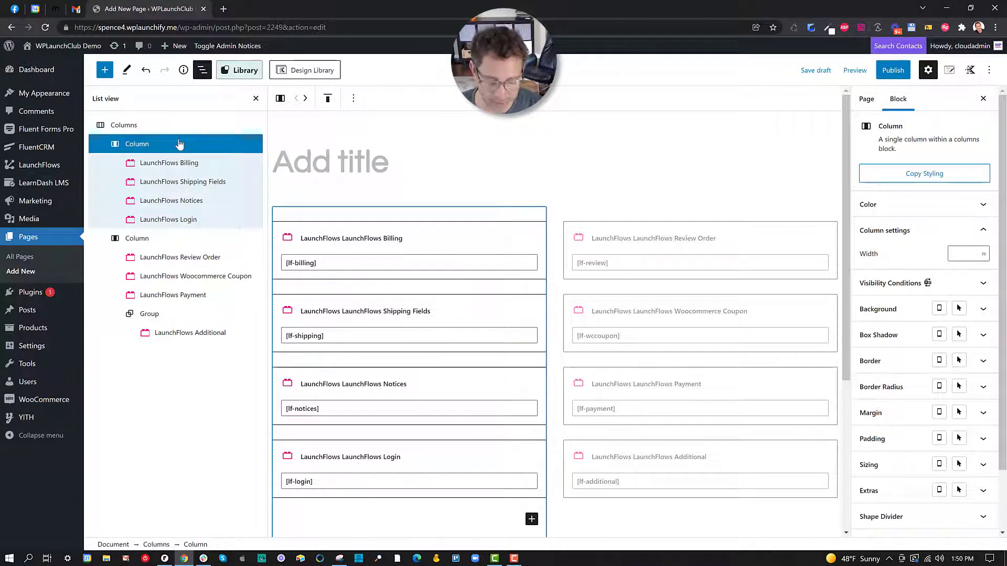
Step: Delete the first column with its four blocks, then select Review Order
key("Delete")
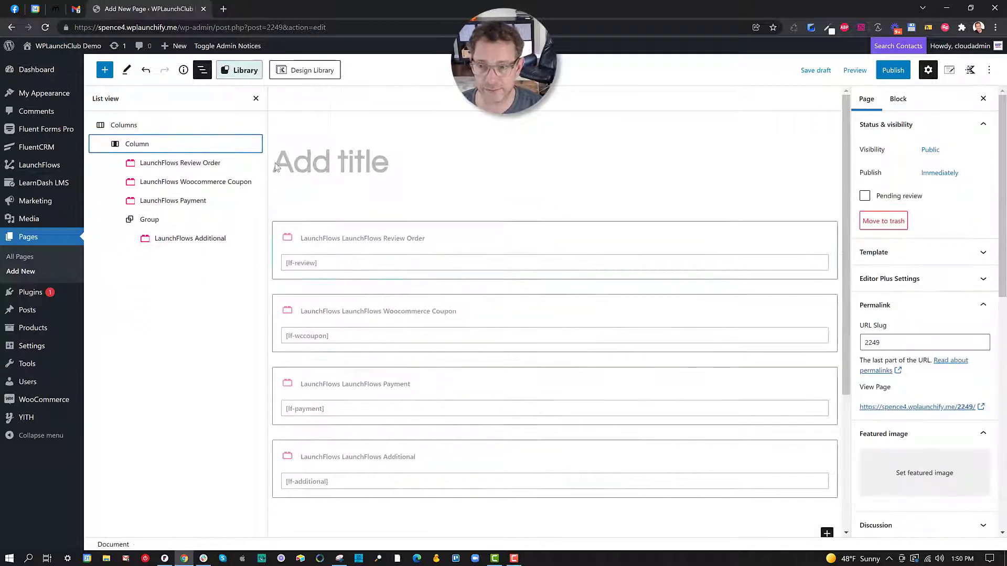
left_click(395, 239)
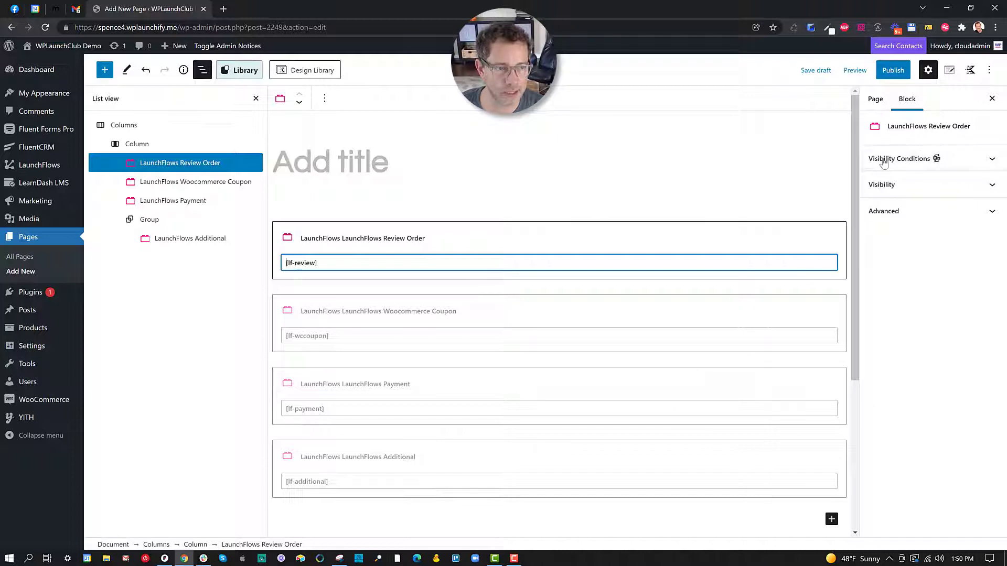
left_click(989, 71)
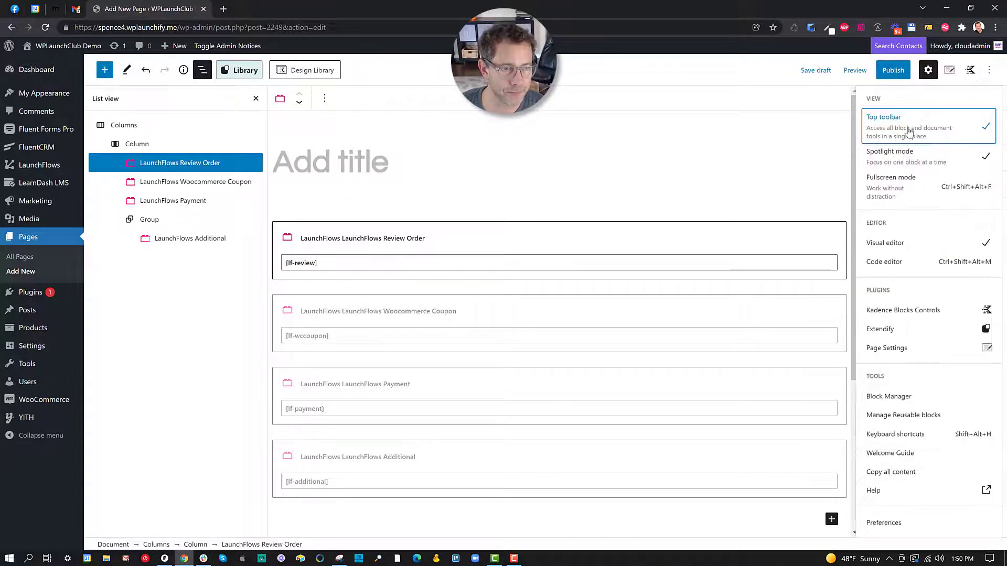
Step: Turn off Top toolbar, then select Coupon, Payment and Review Order up to the Columns container
left_click(986, 131)
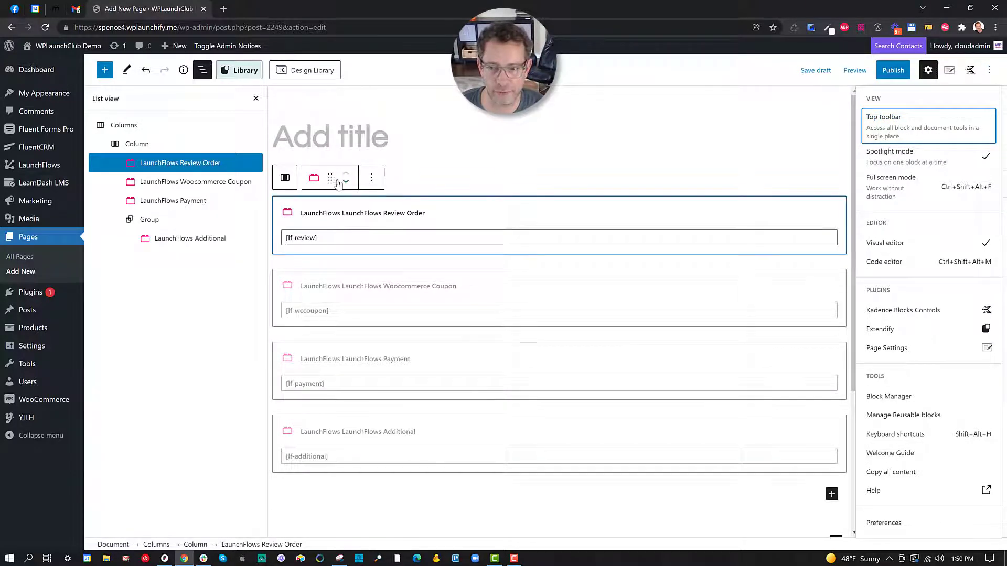
left_click(350, 277)
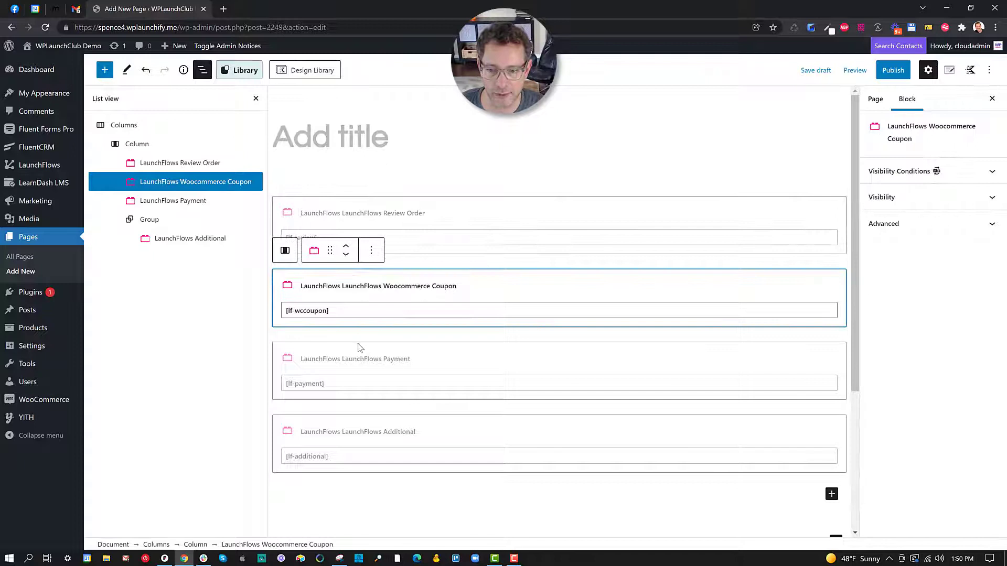
left_click(360, 361)
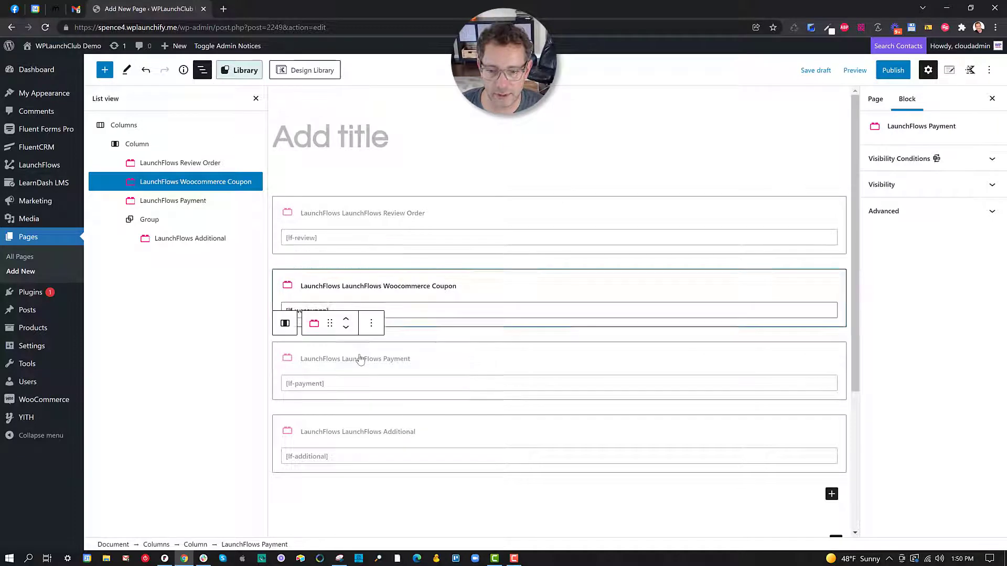
left_click(377, 203)
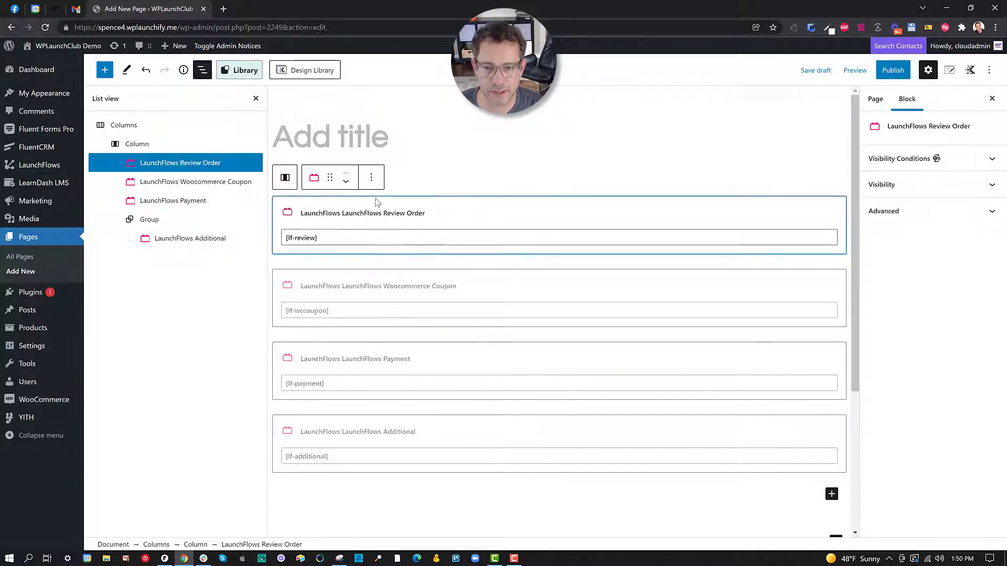
left_click(286, 179)
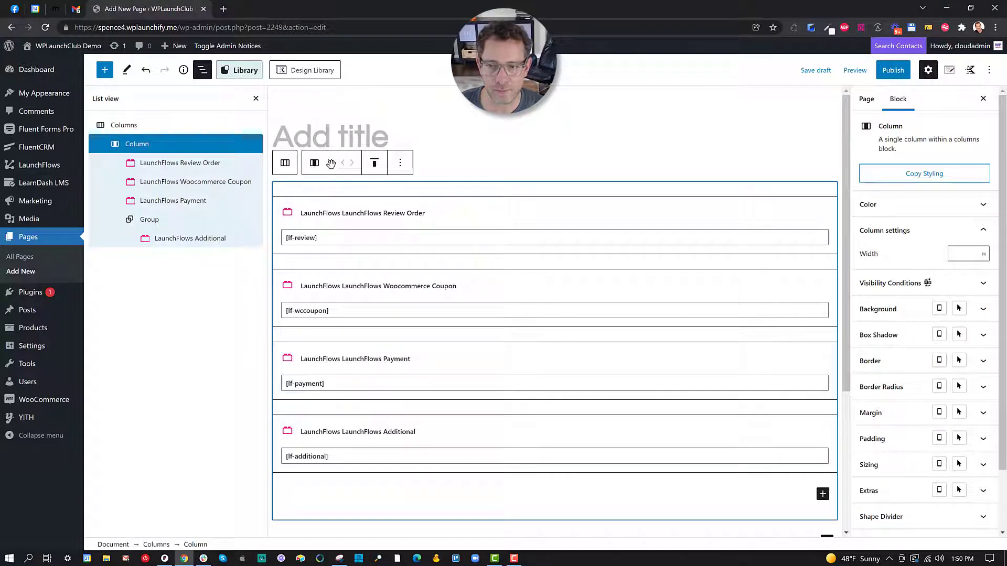
left_click(285, 164)
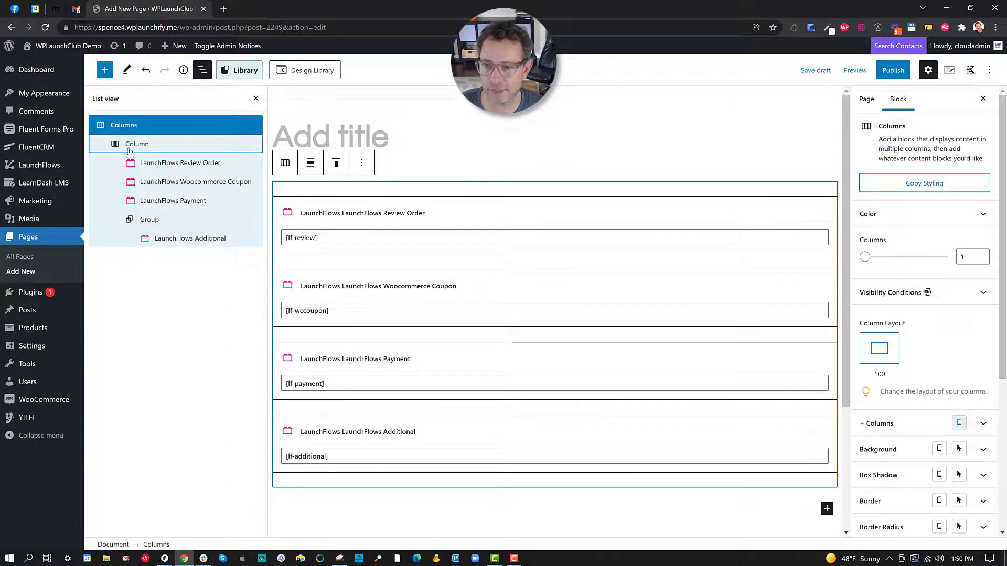
Step: Reselect Review Order and Payment, stepping up to their Column and Columns container
left_click(140, 162)
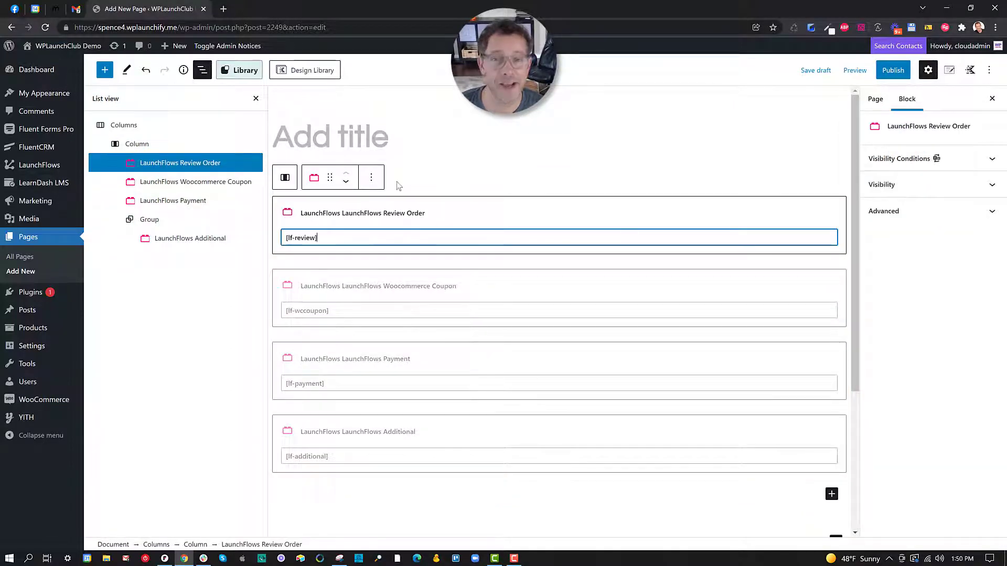
left_click(286, 179)
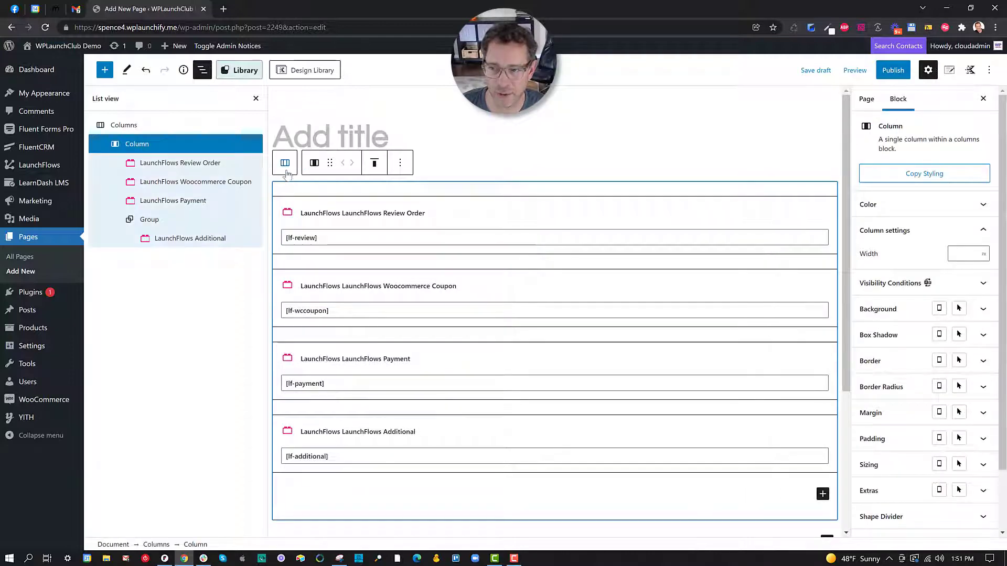
left_click(285, 163)
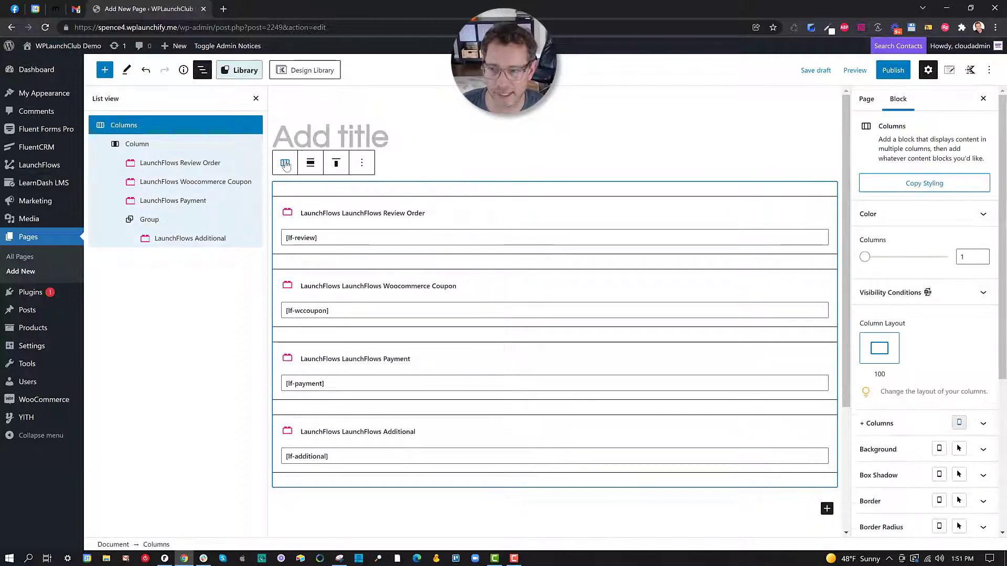
left_click(173, 201)
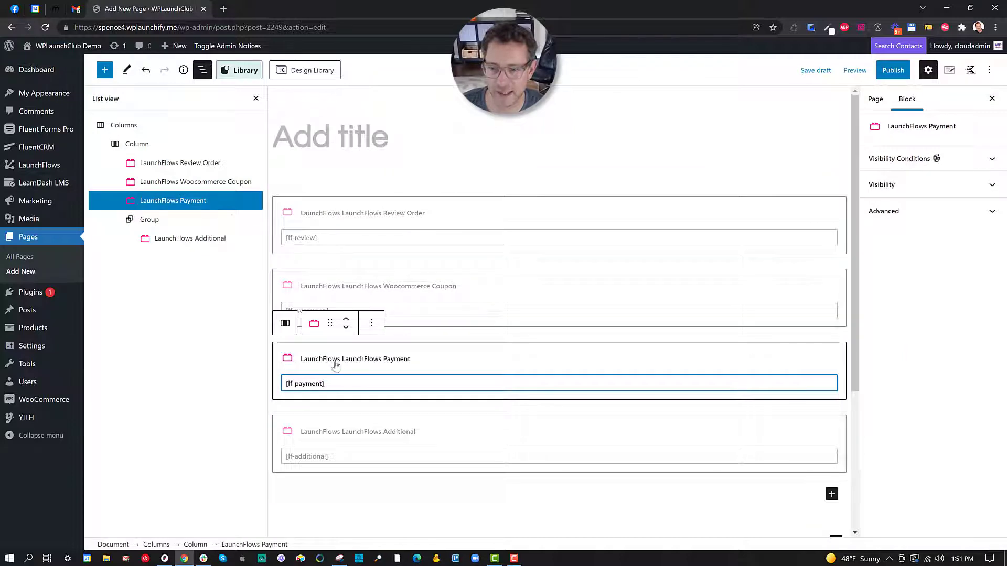
left_click(285, 323)
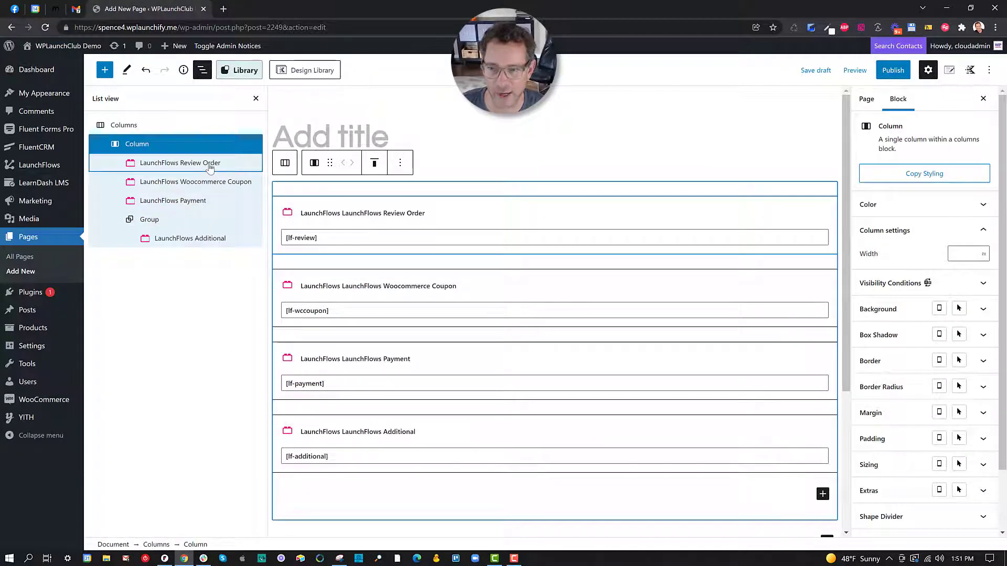
left_click(326, 211)
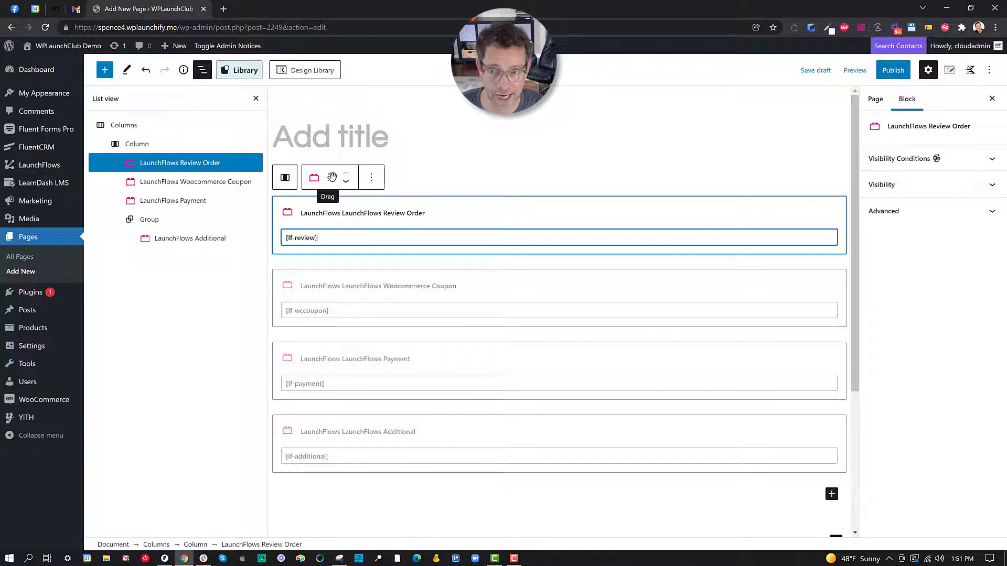
Step: Move the Review Order block below Woocommerce Coupon and Payment, directly above the Additional group
left_click_drag(331, 177, 345, 223)
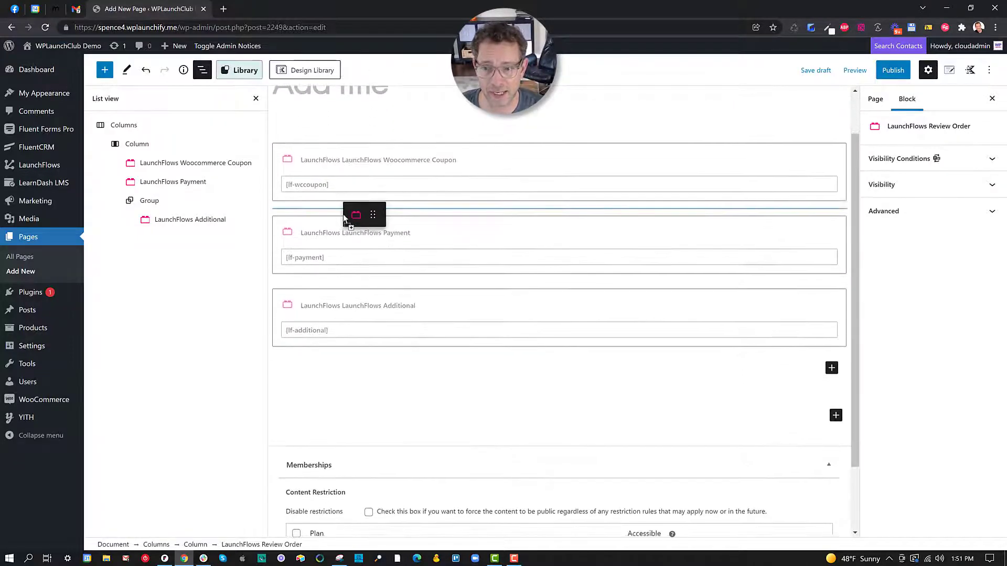
left_click_drag(345, 218, 342, 216)
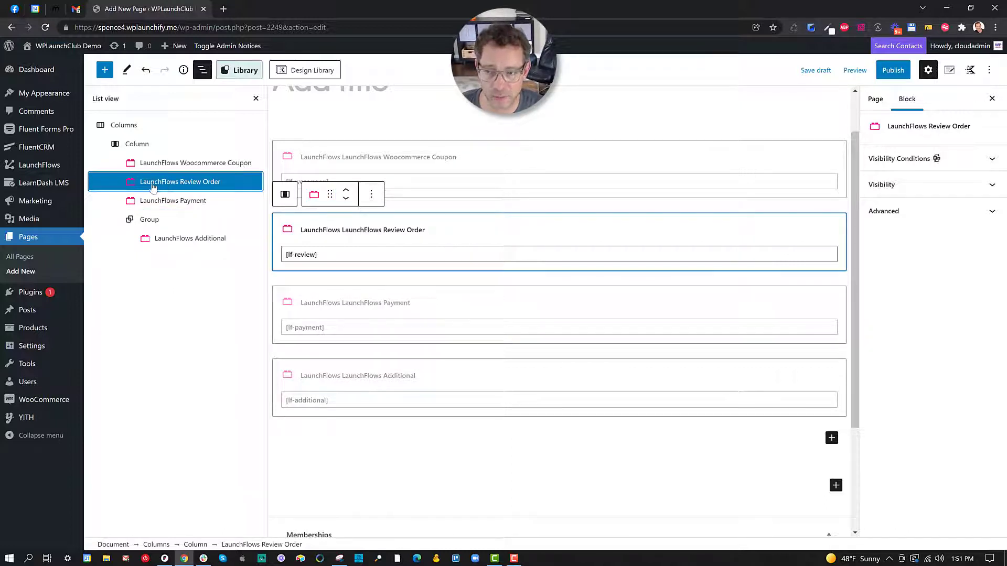
left_click(173, 183)
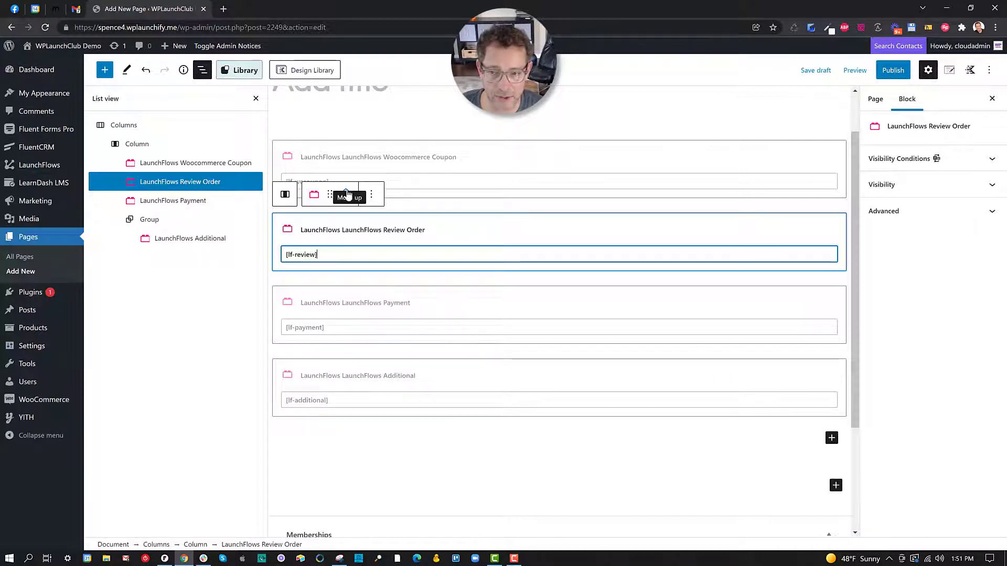
left_click(348, 195)
left_click(346, 183)
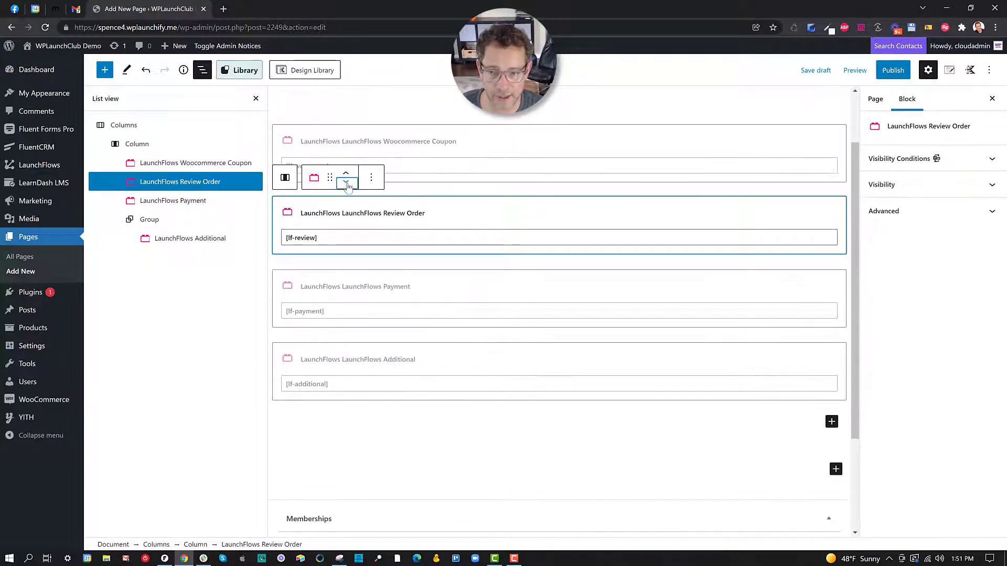
left_click(346, 183)
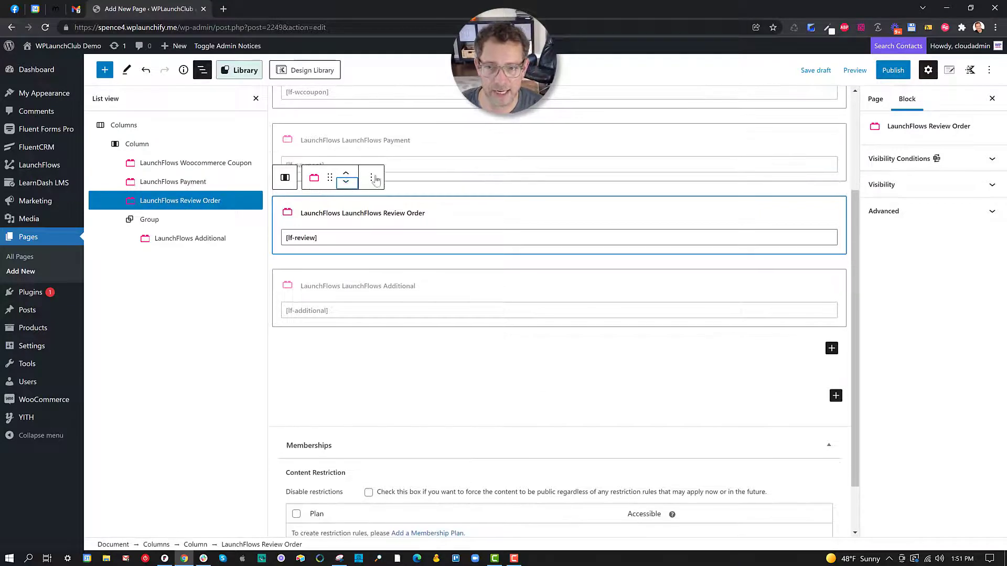
left_click(371, 177)
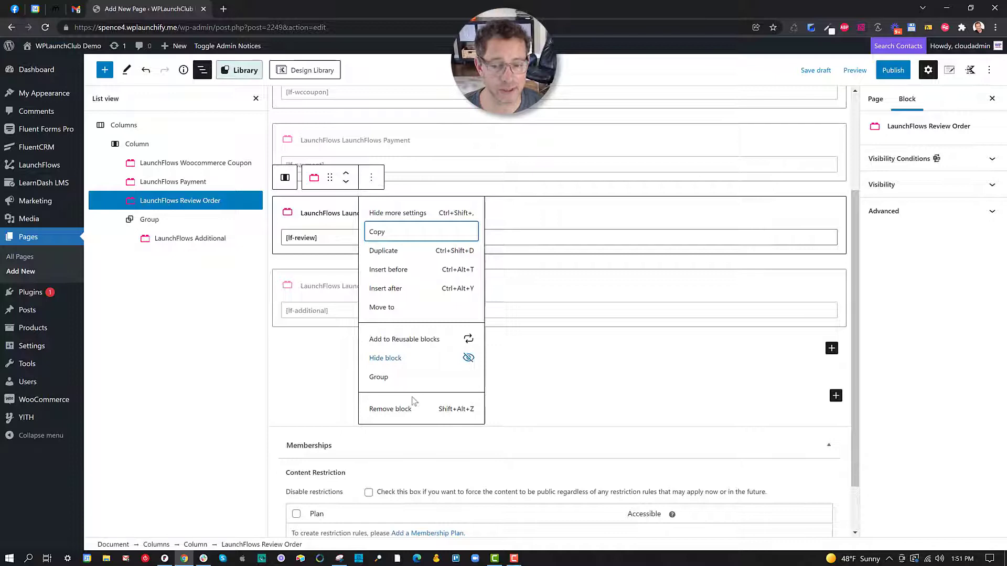
Step: Delete the Review Order block, then the Payment and Additional group blocks together, keeping only Coupon
left_click(391, 410)
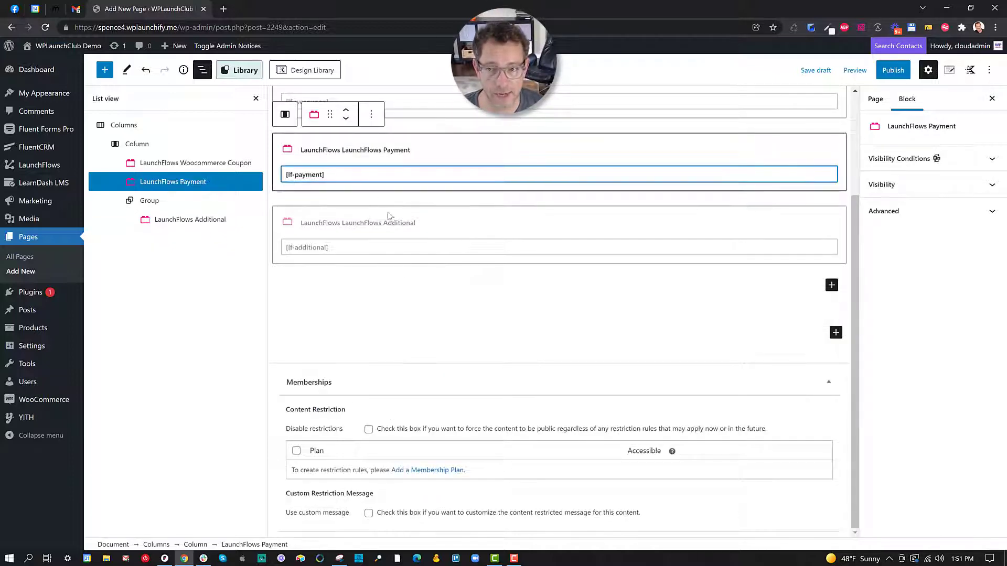
left_click(420, 150)
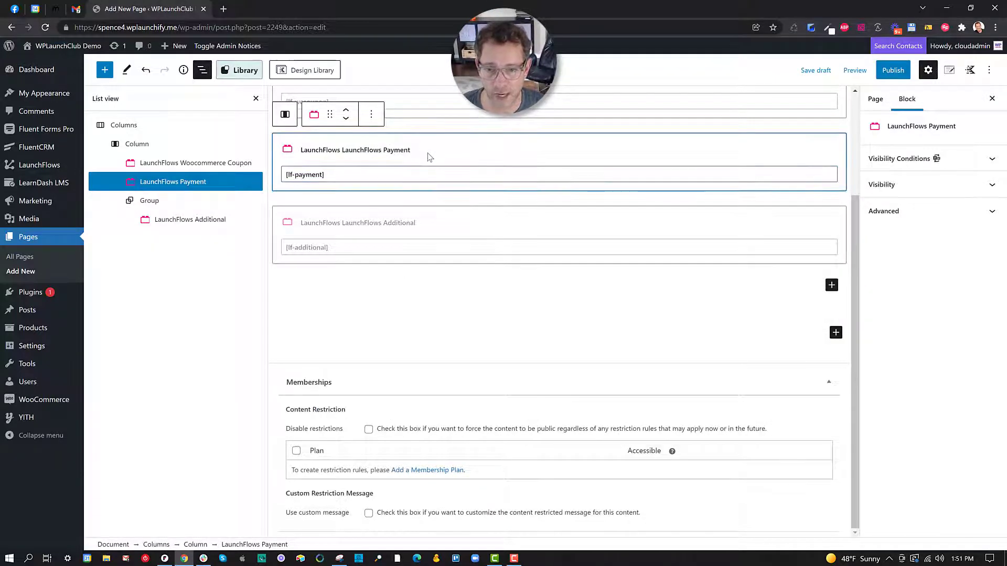
left_click(459, 228, "shift")
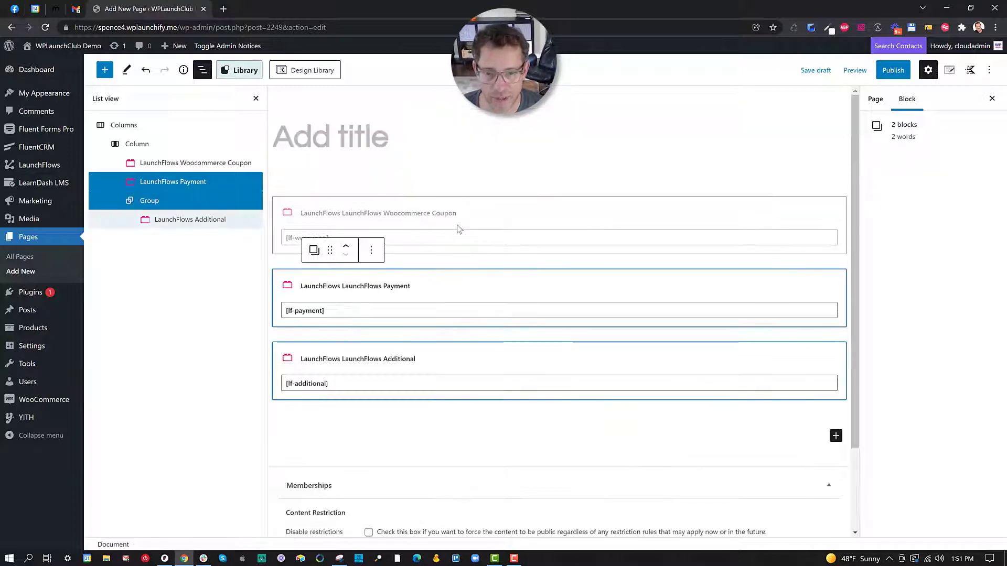
left_click(371, 250)
left_click(389, 462)
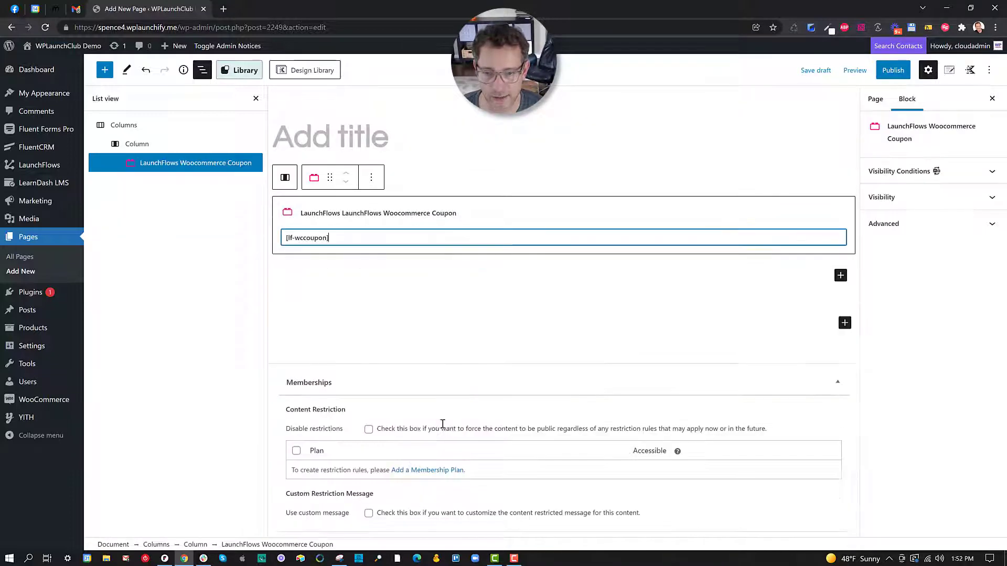
left_click(485, 226)
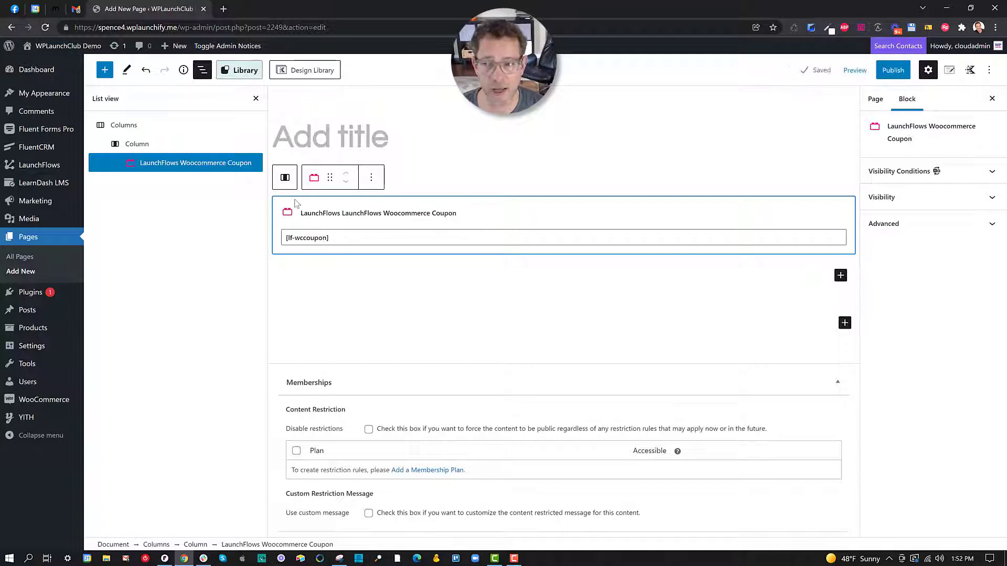
left_click(370, 177)
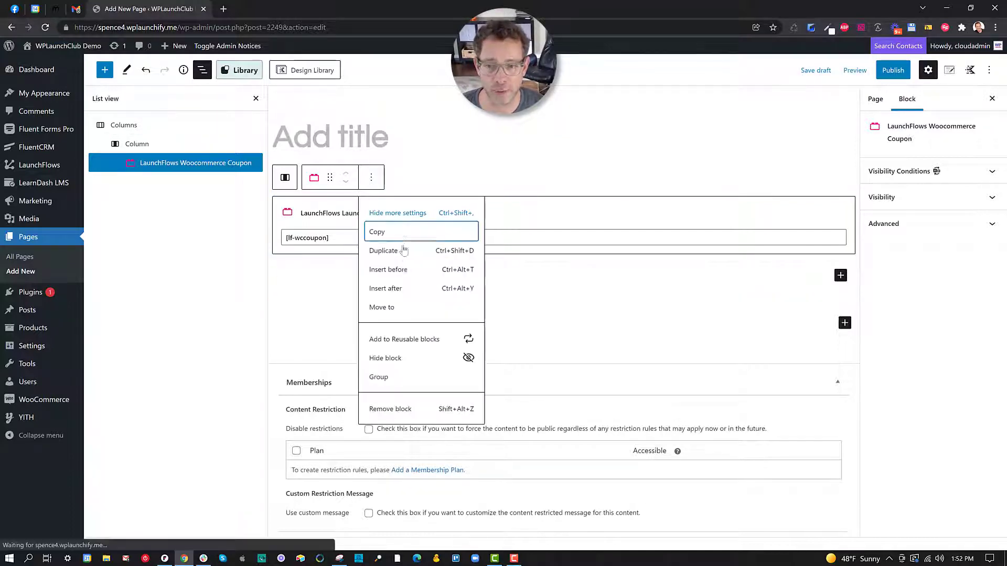
Step: Wrap the Coupon block in a Group and give it a 5 px dashed red border
left_click(394, 379)
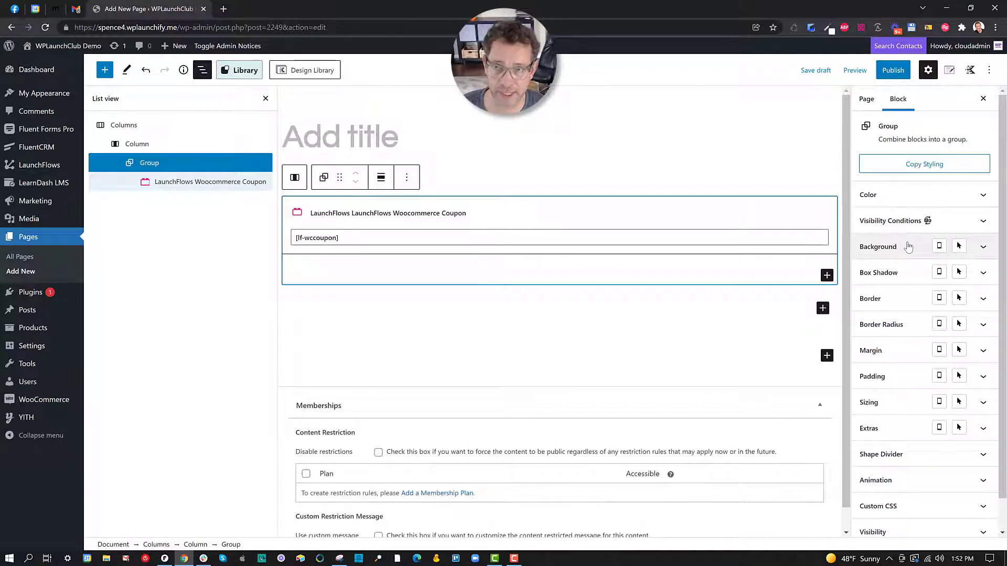
left_click(884, 297)
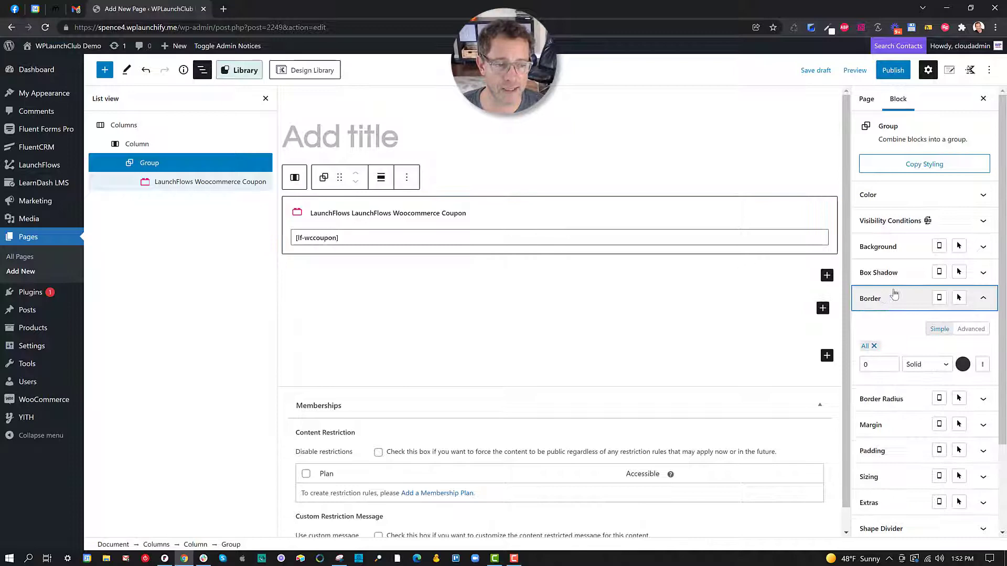
left_click(921, 365)
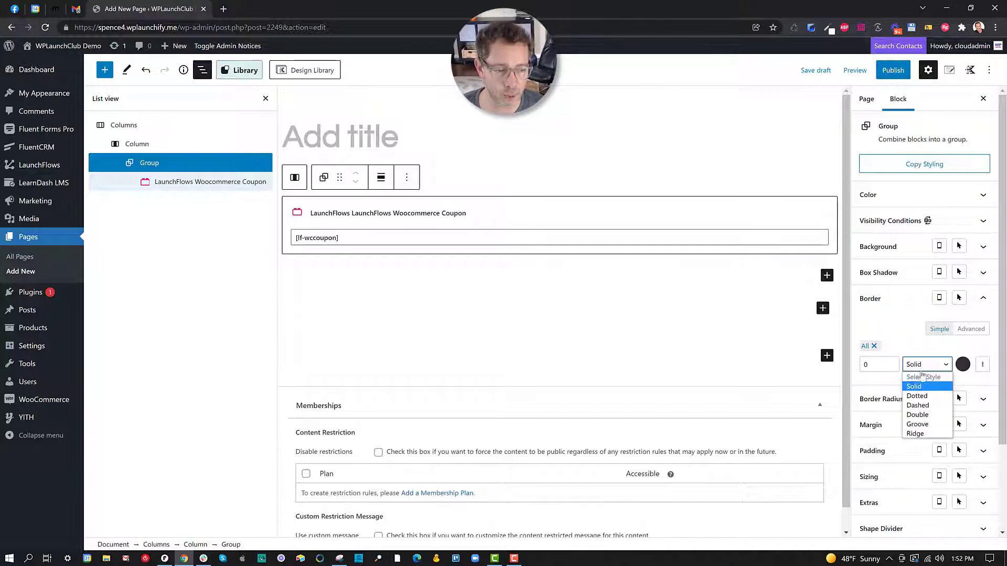
left_click(923, 403)
left_click(891, 361)
left_click(891, 361)
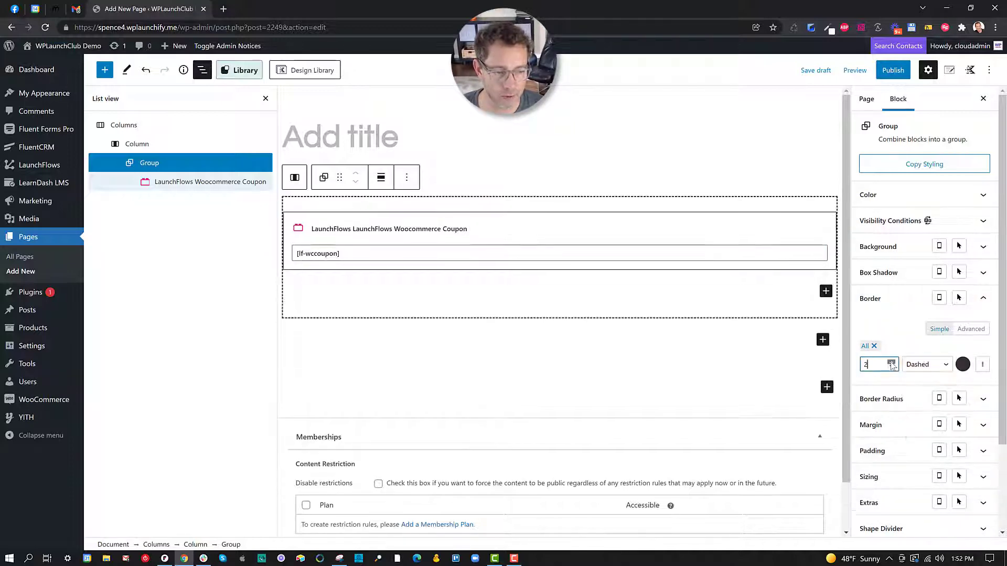
left_click(891, 361)
left_click(891, 361)
left_click(891, 362)
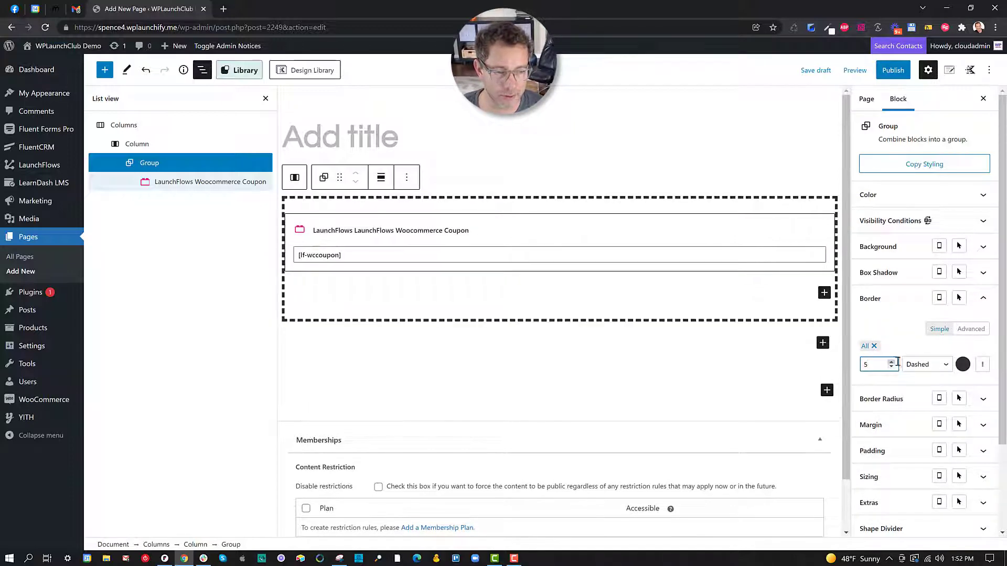
left_click(963, 364)
left_click(892, 397)
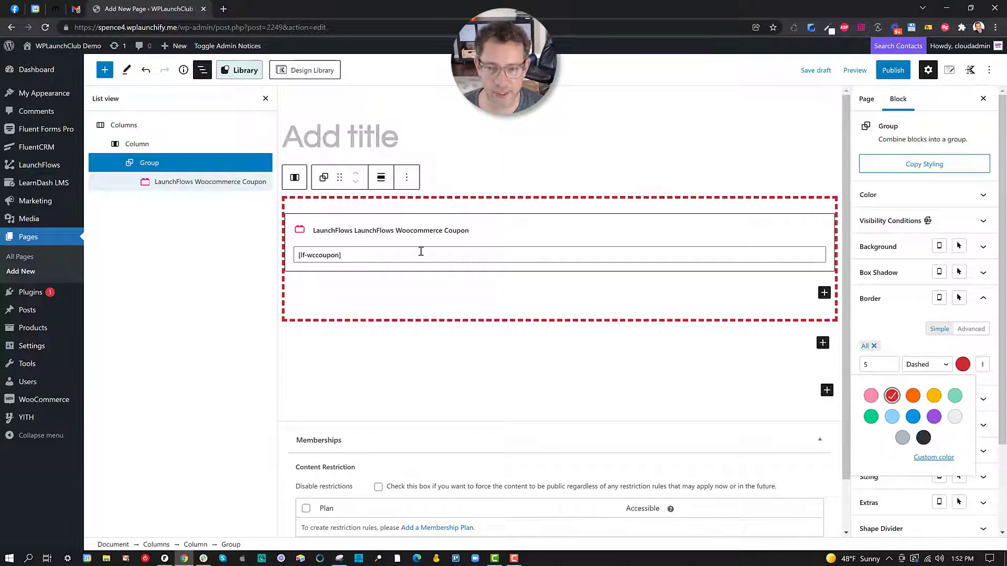
triple_click(344, 255)
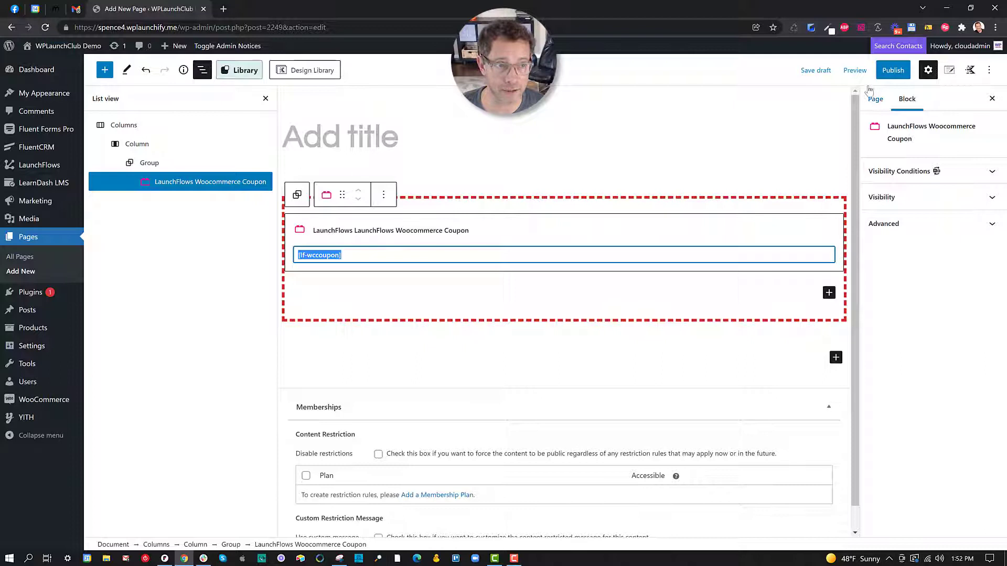
Step: Open a new-tab preview showing the dashed red border around the coupon, then go back to the editor
left_click(855, 70)
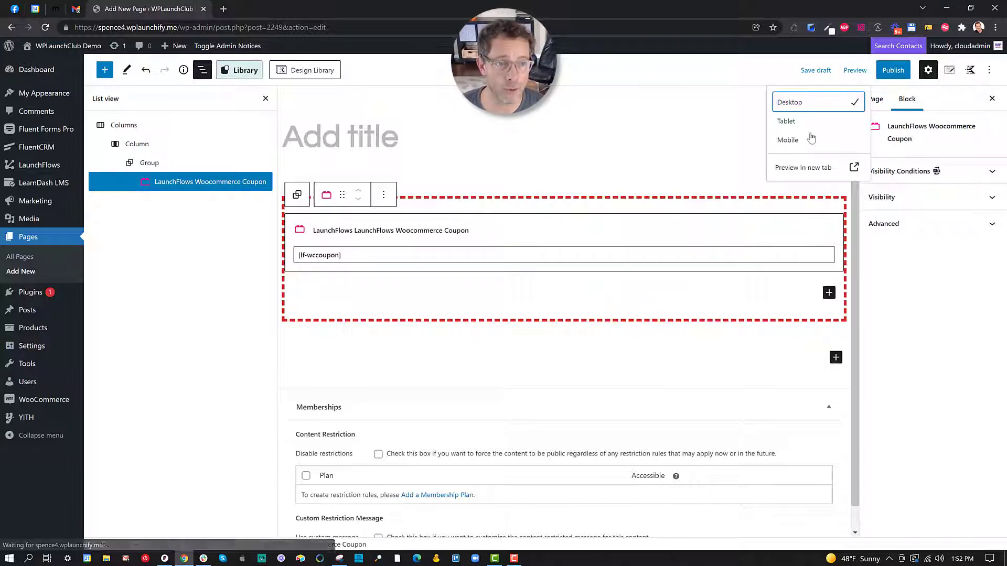
left_click(797, 167)
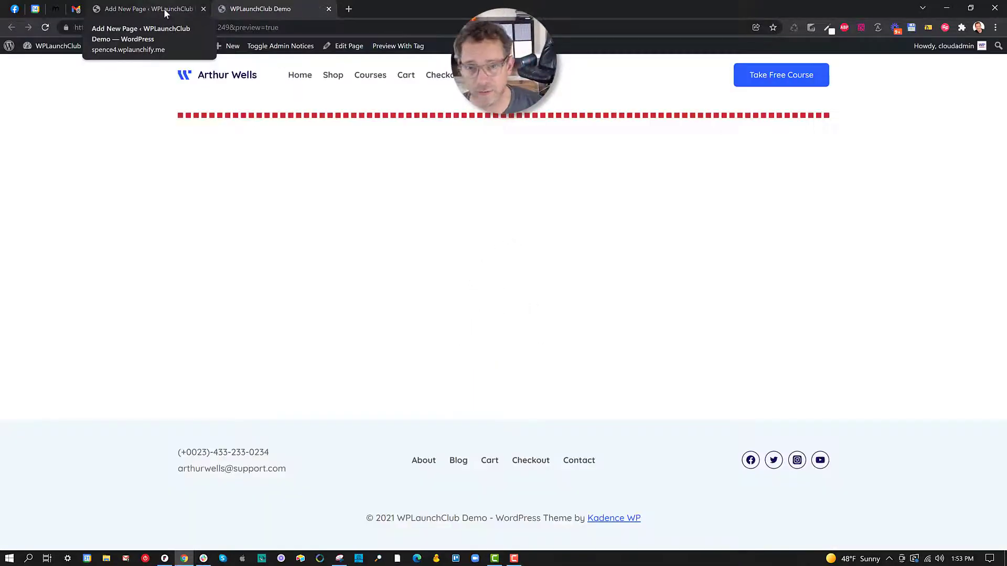
left_click(164, 8)
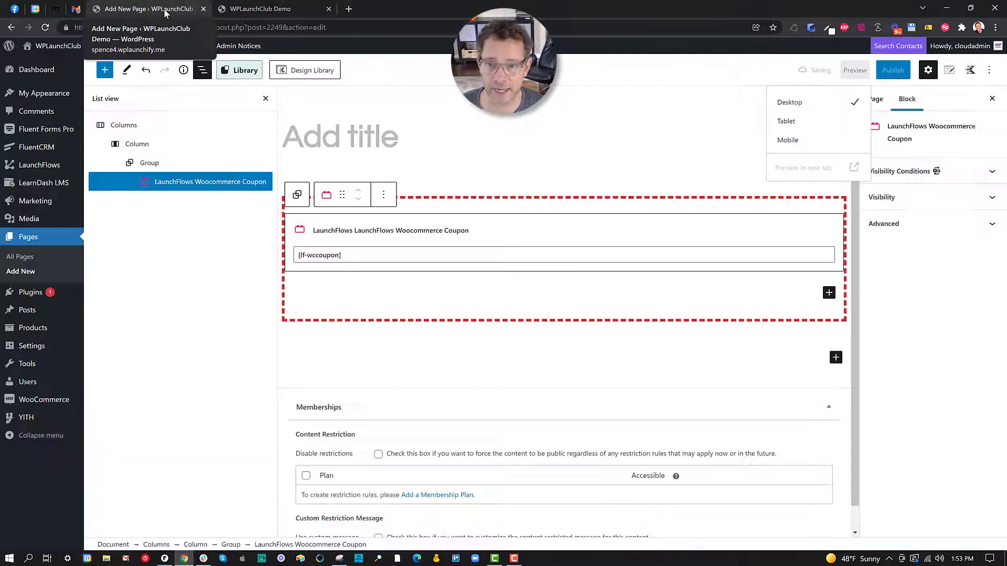
left_click(343, 255)
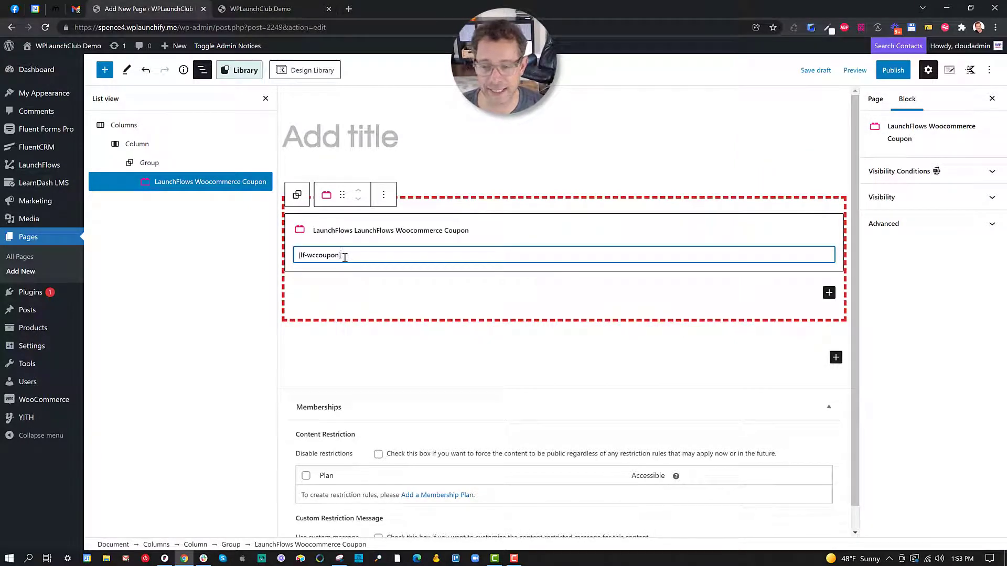
left_click(829, 292)
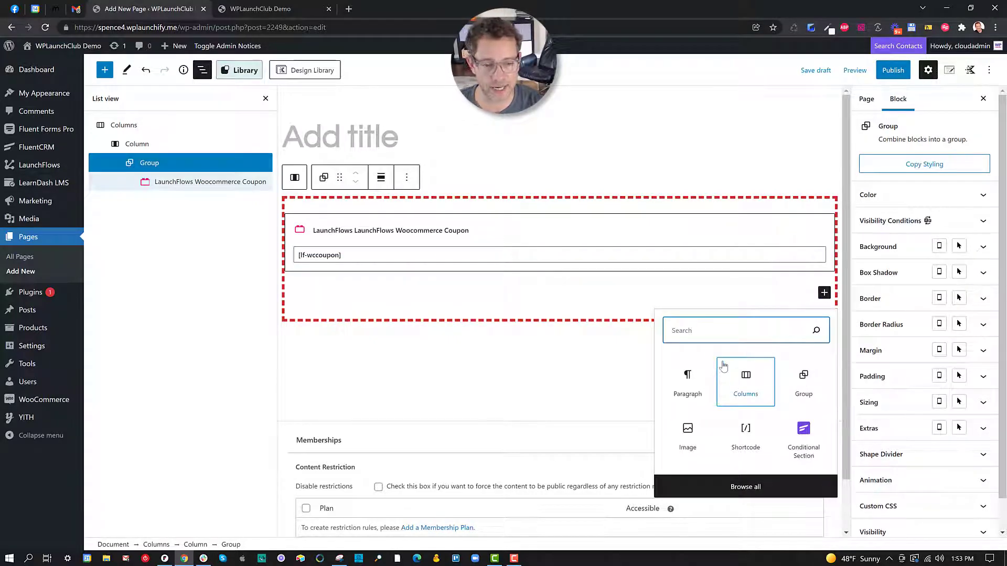
Step: Insert a Heading block reading 'Sample Info' inside the red-bordered group
type("jrsf")
key("BackSpace")
key("BackSpace")
key("BackSpace")
key("BackSpace")
type("hea")
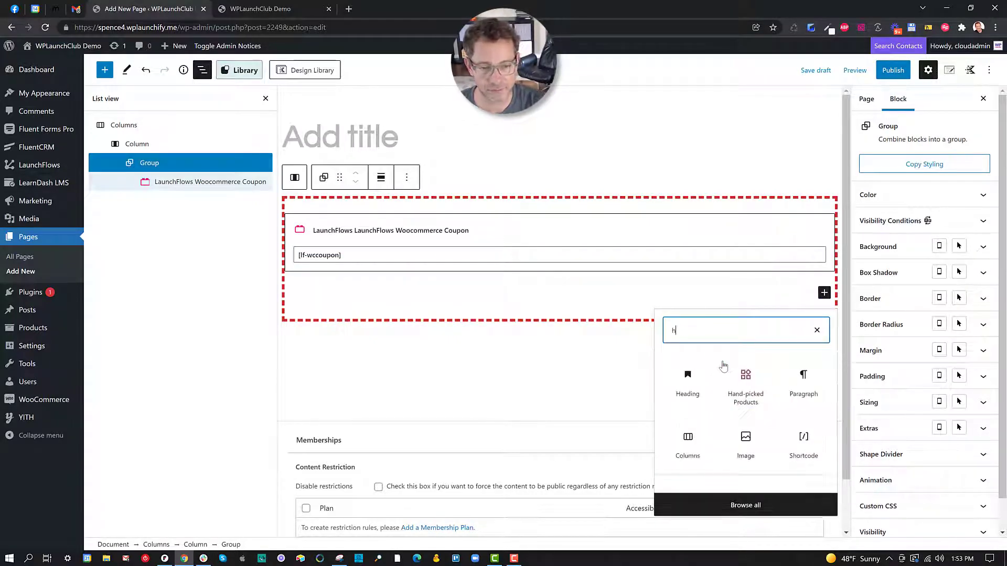
left_click(687, 378)
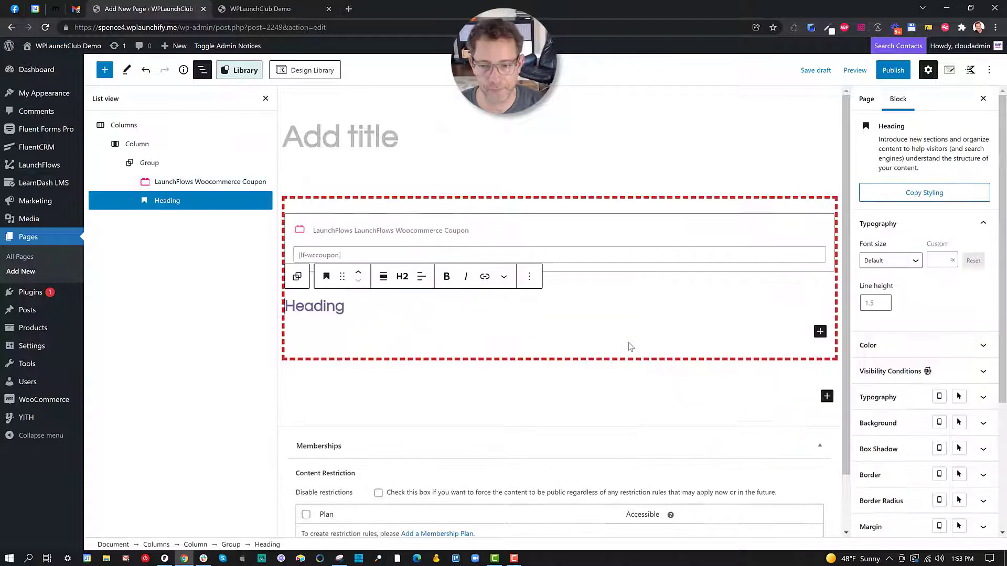
type("Sample Info")
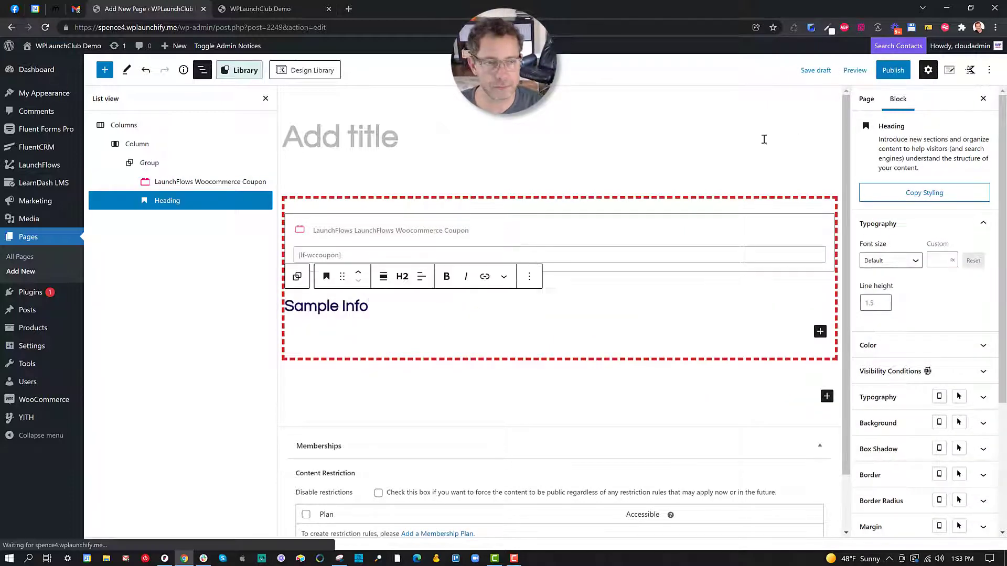
Step: Preview the page with the new heading in a new tab and switch back to the editor
left_click(855, 70)
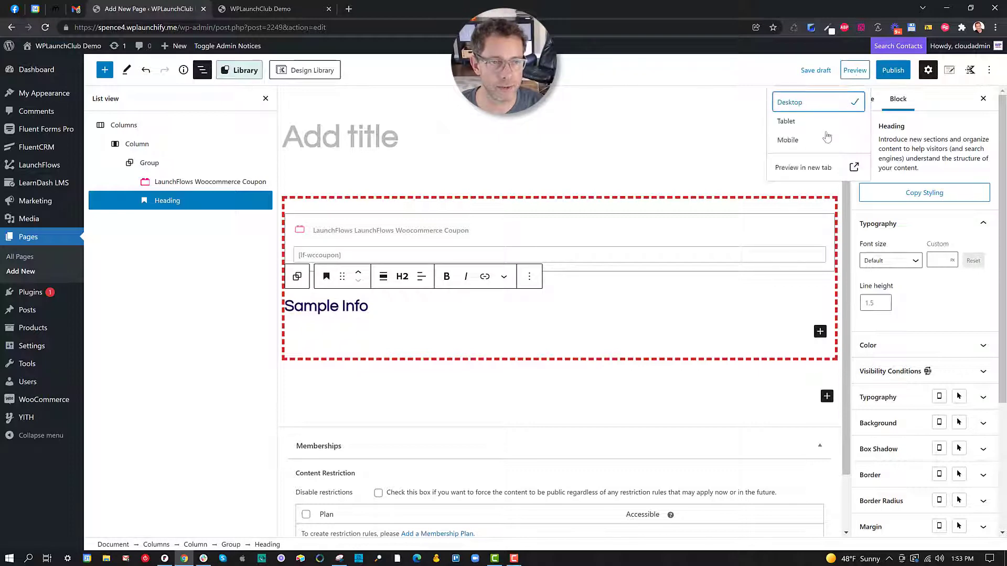
left_click(820, 167)
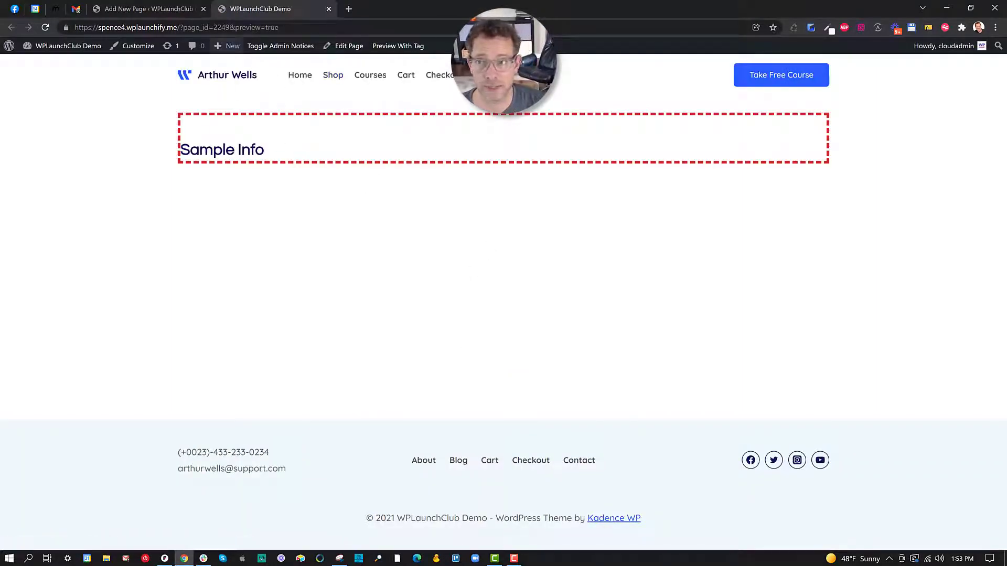
key("ctrl+shift+Tab")
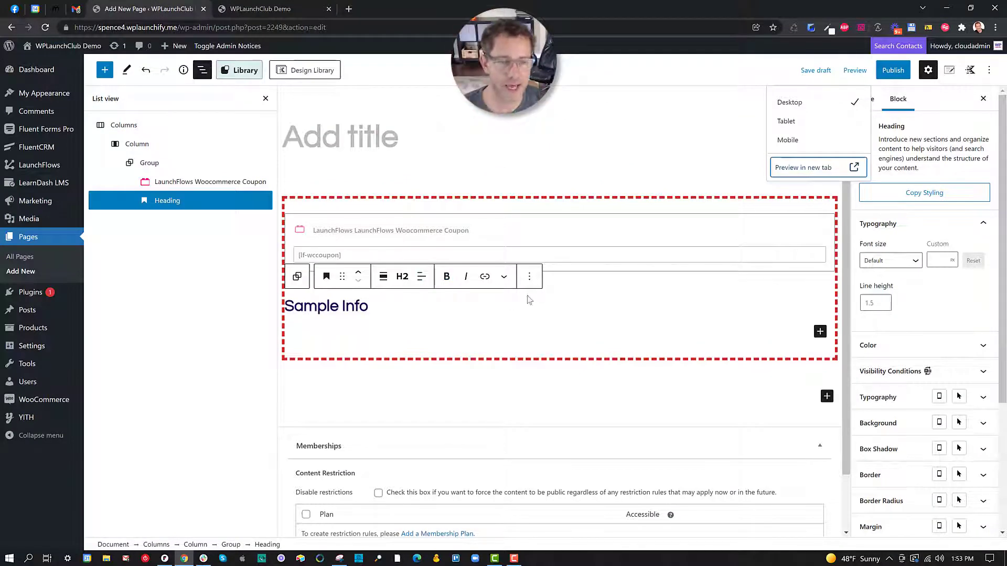
Step: Select 'mple Info' in the heading and try the toolbar's width, level, alignment and bold options
left_click(474, 299)
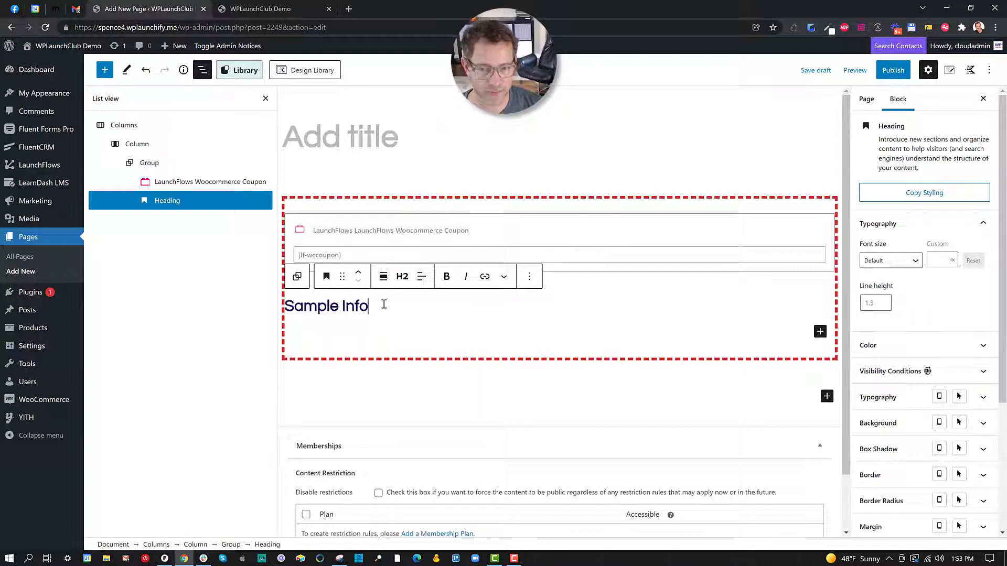
left_click_drag(388, 306, 302, 305)
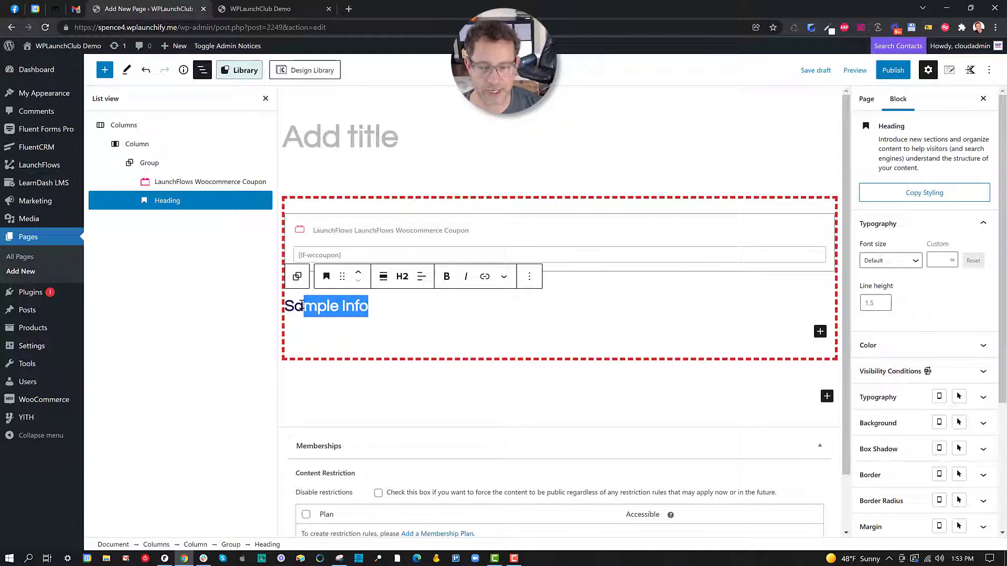
left_click(384, 279)
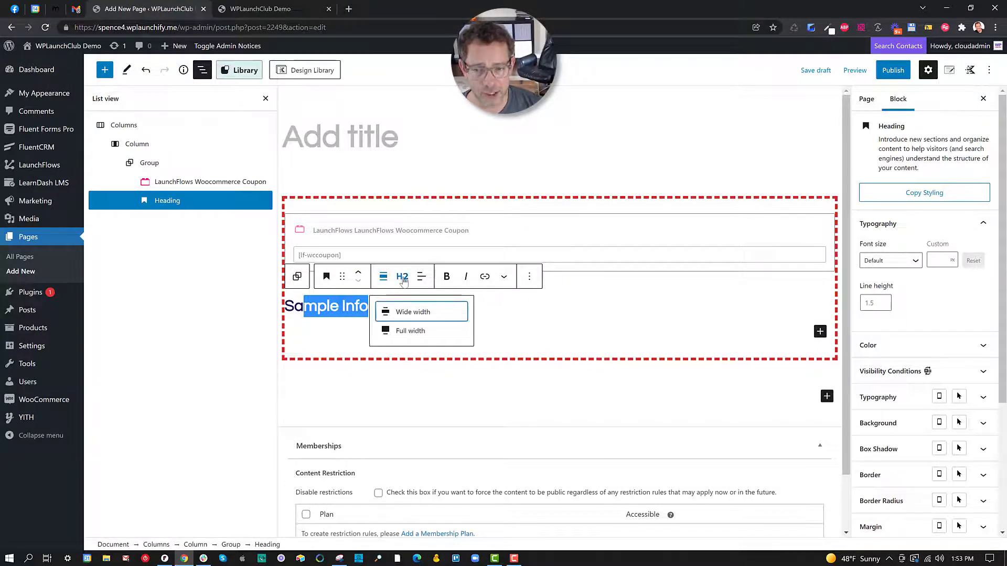
left_click(402, 279)
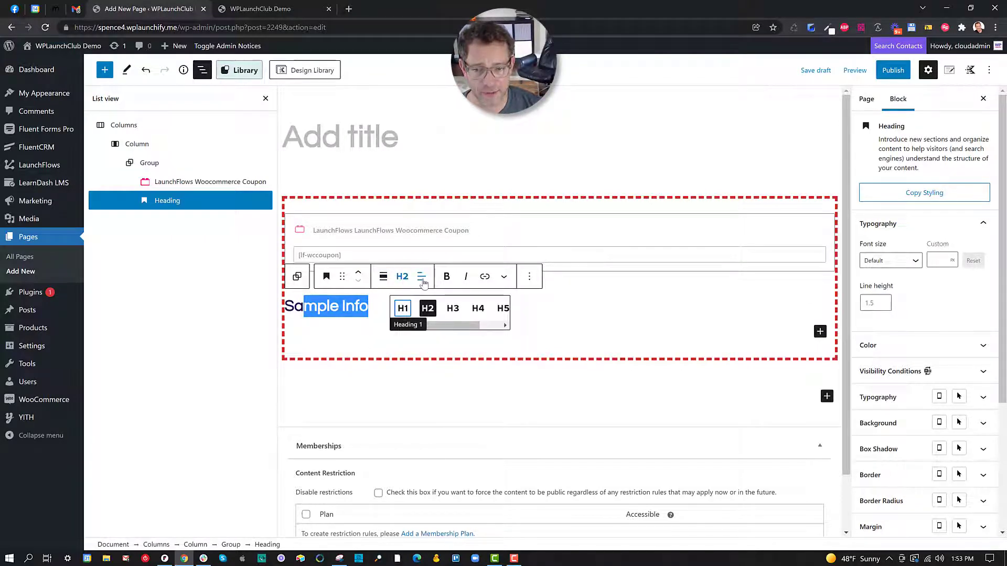
left_click(422, 278)
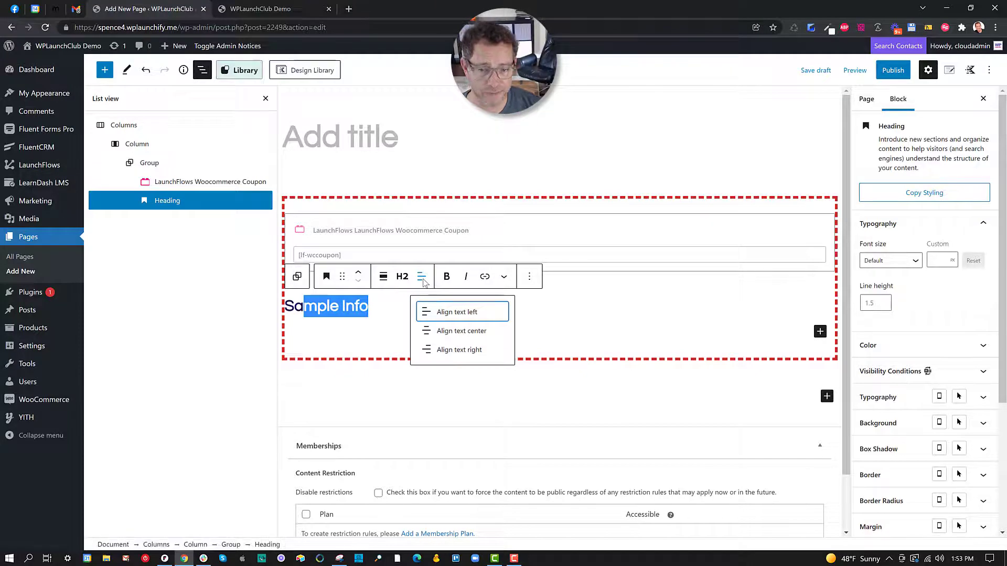
left_click(384, 279)
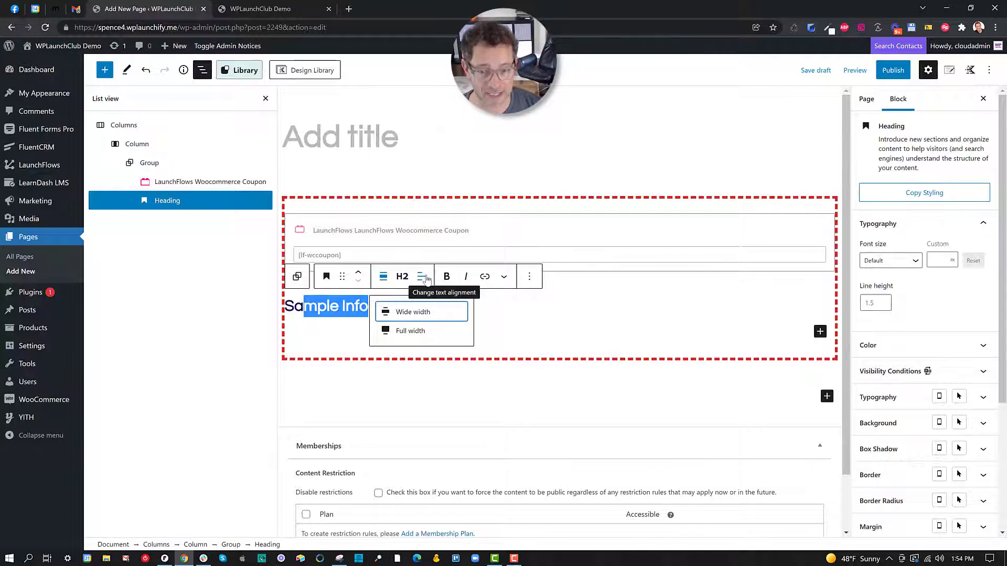
left_click(446, 277)
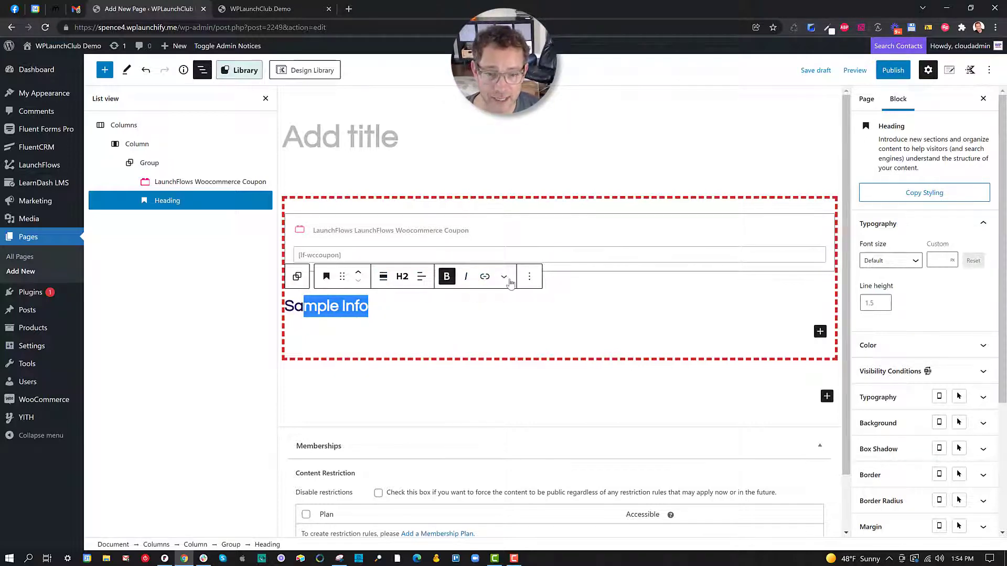
Step: Apply a yellow highlight to the selected heading text from the More formatting menu
left_click(504, 278)
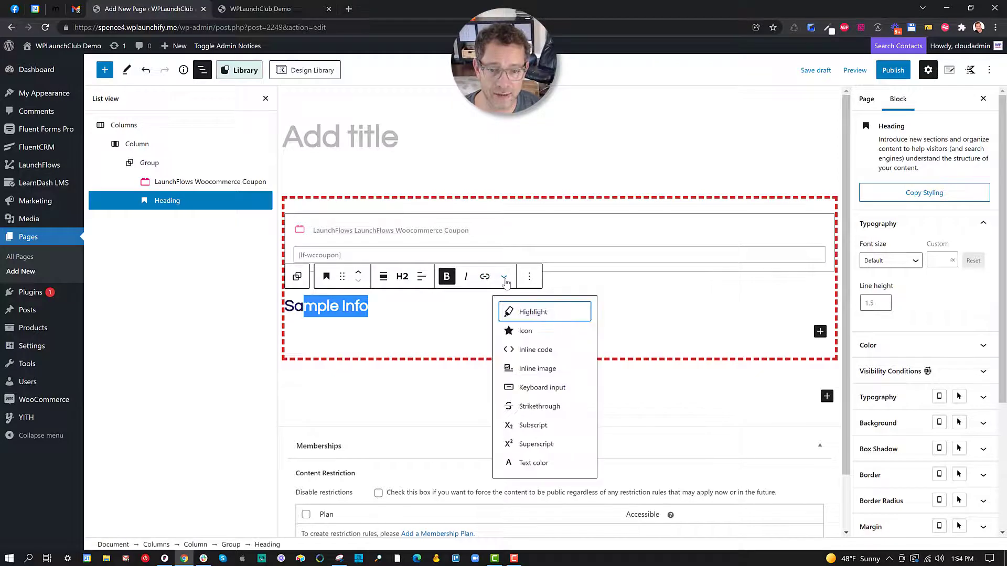
left_click(516, 312)
left_click(429, 308)
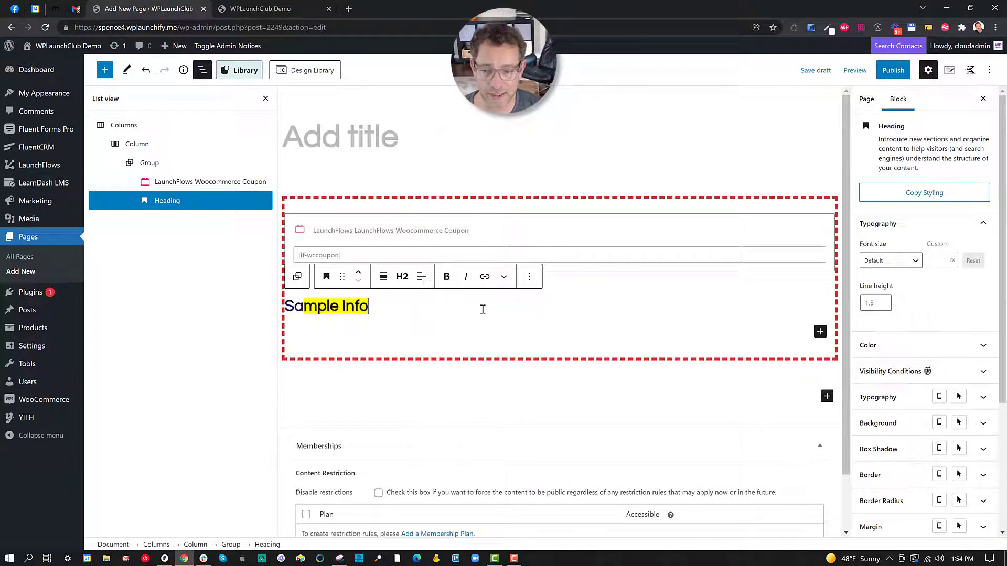
left_click(511, 283)
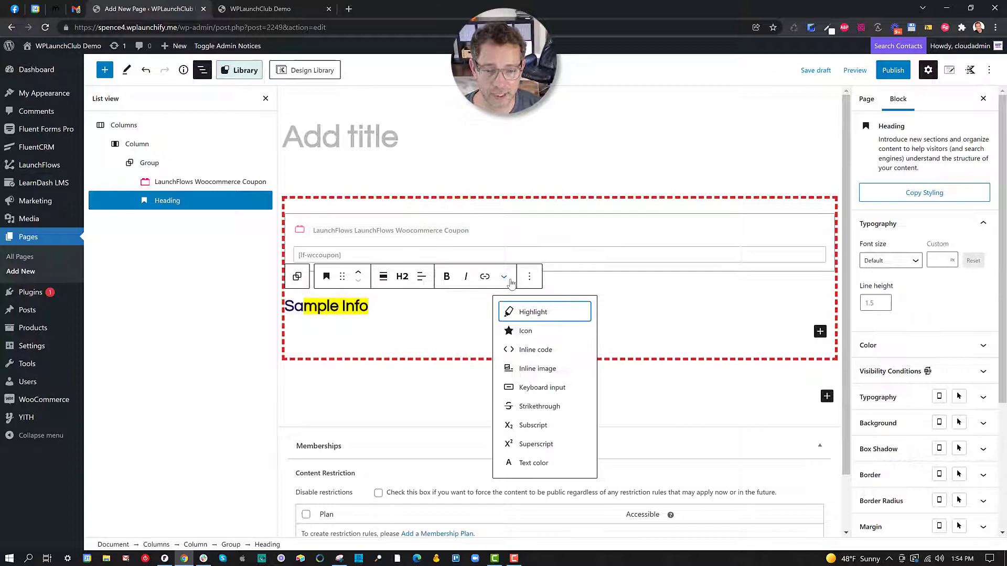
left_click(529, 279)
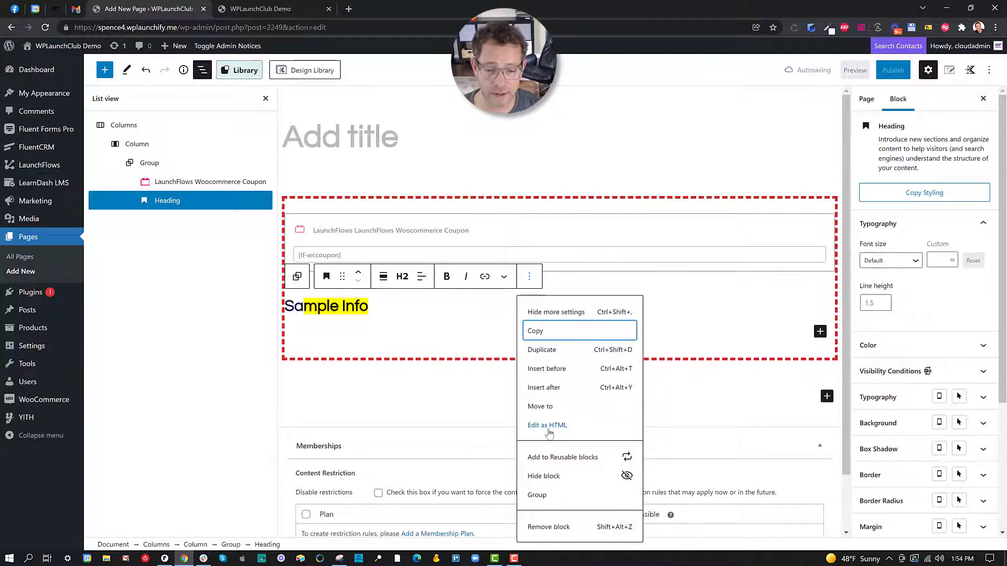
left_click(479, 325)
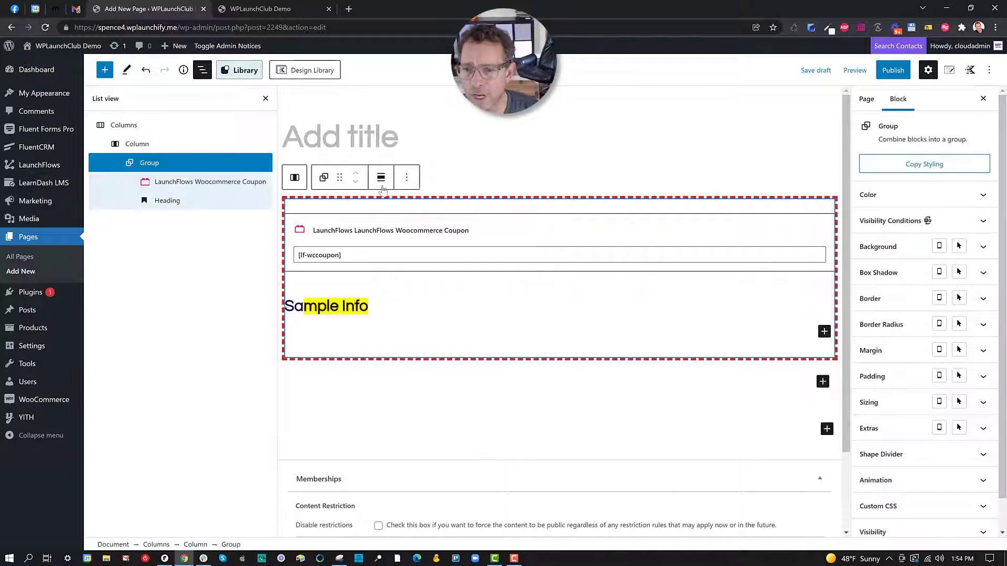
Step: Transform the red-bordered Group into a one-column Columns block
left_click(323, 179)
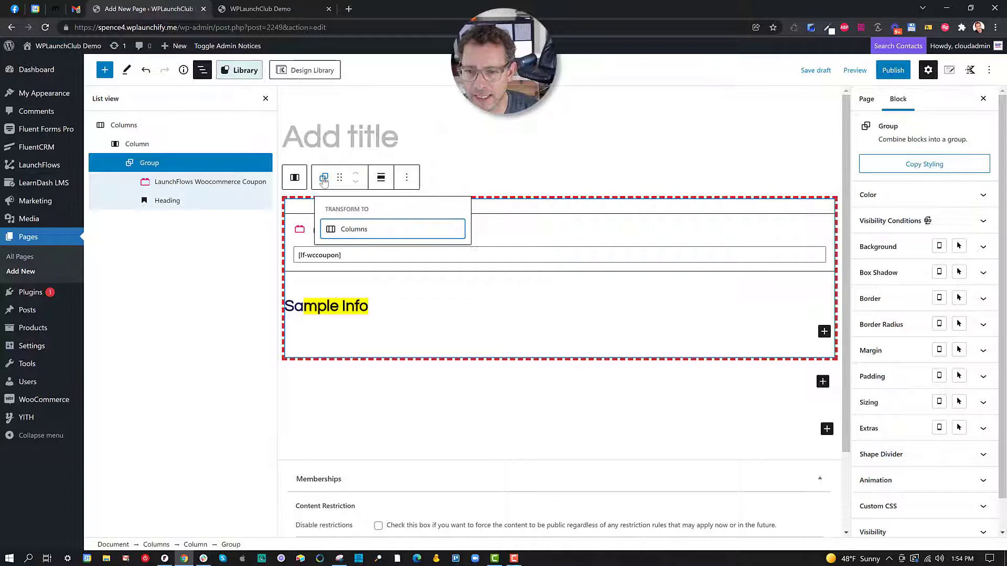
left_click(348, 231)
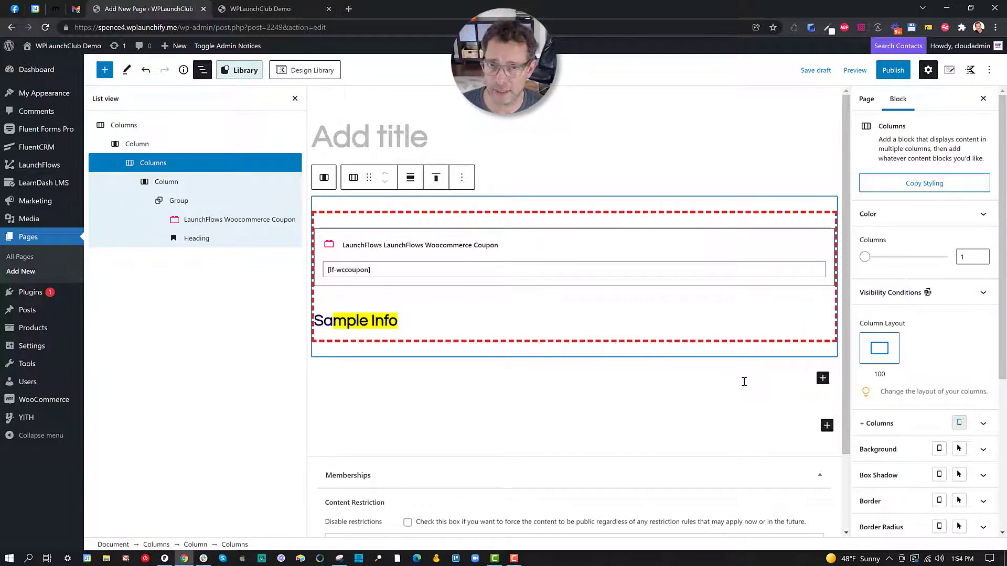
left_click(823, 378)
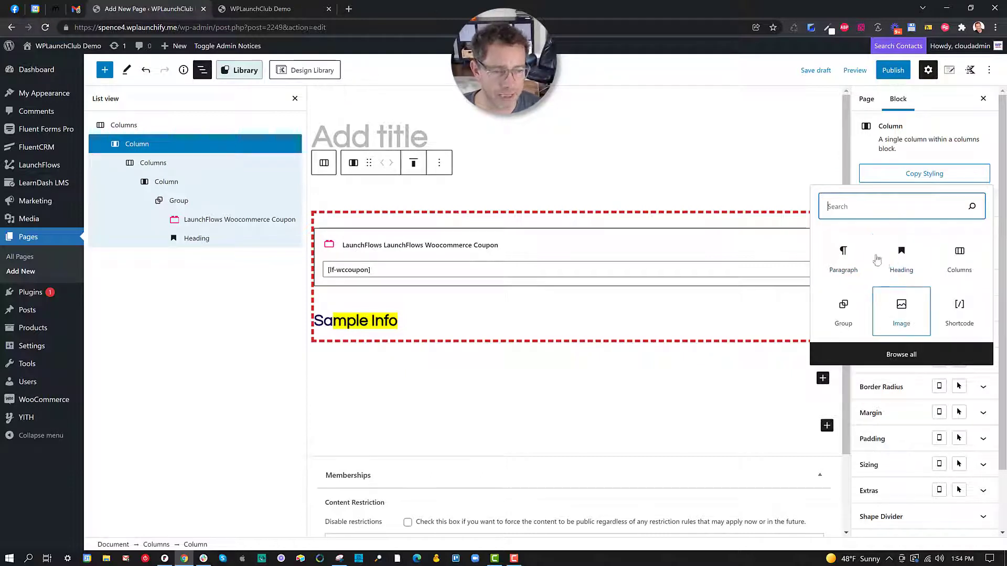
Step: Insert a Columns block below the coupon section with a 33/33/33 layout
type("colu")
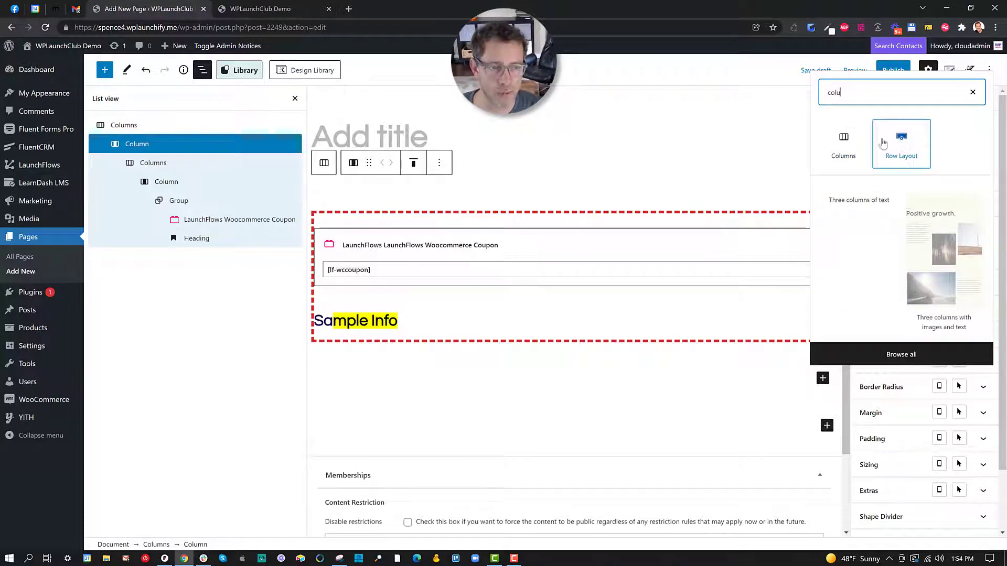
left_click(843, 140)
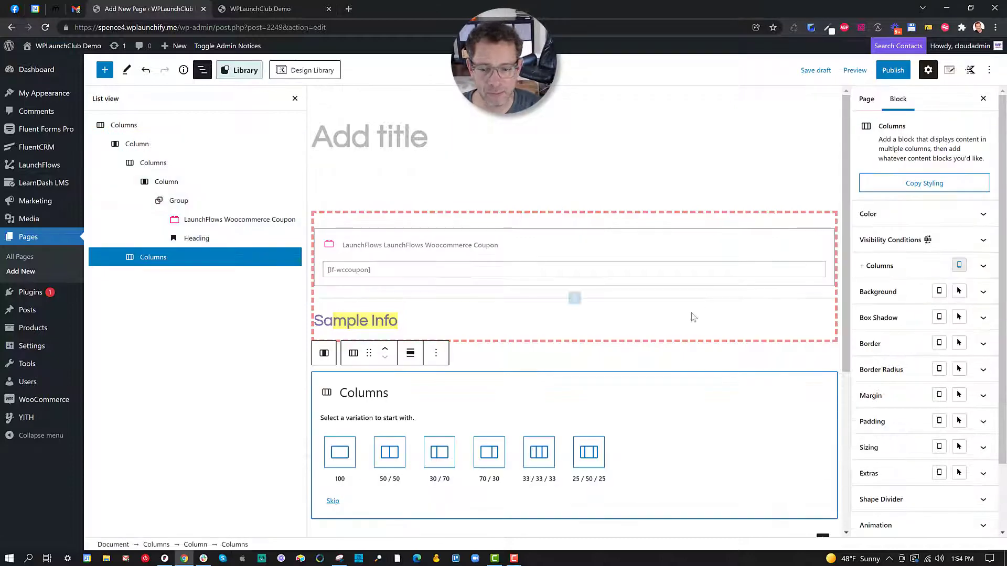
left_click(539, 452)
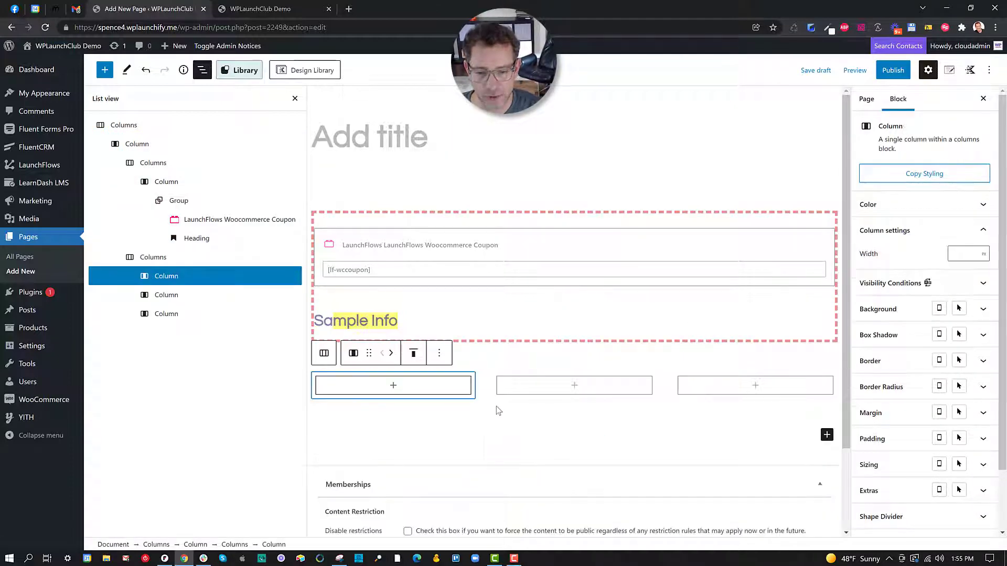
Step: Put the Media Library photo of the man in headphones in the first column
left_click(394, 387)
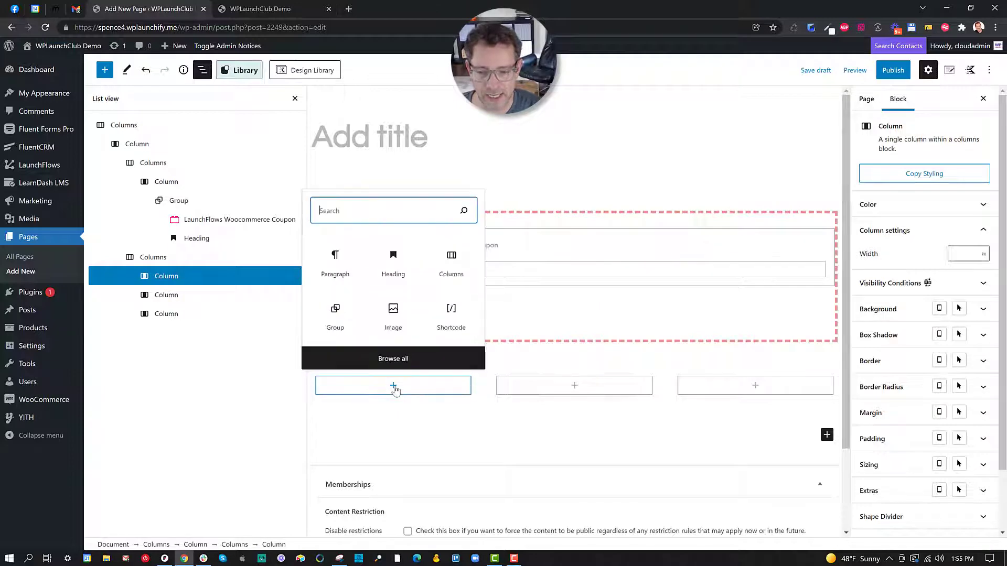
left_click(392, 311)
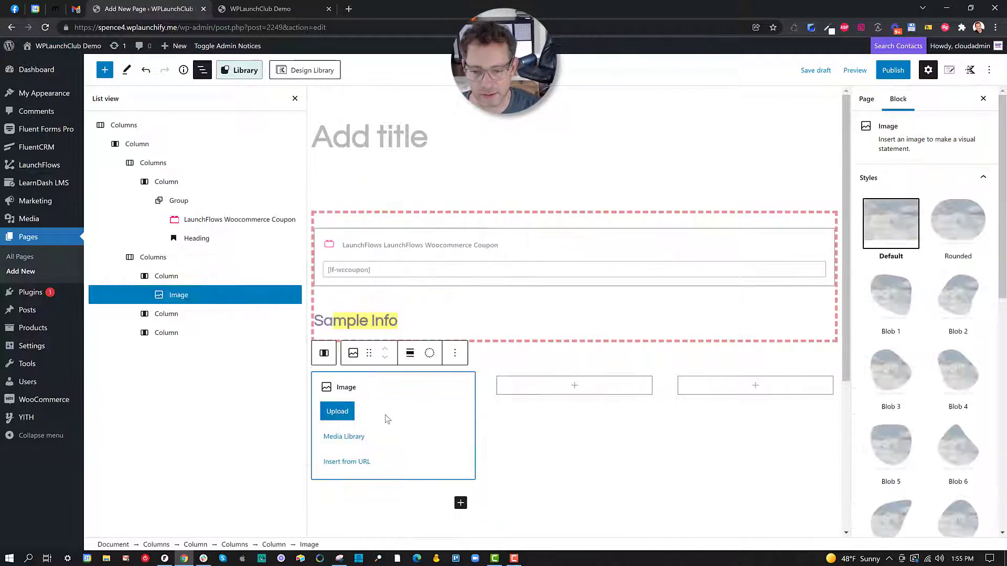
left_click(357, 438)
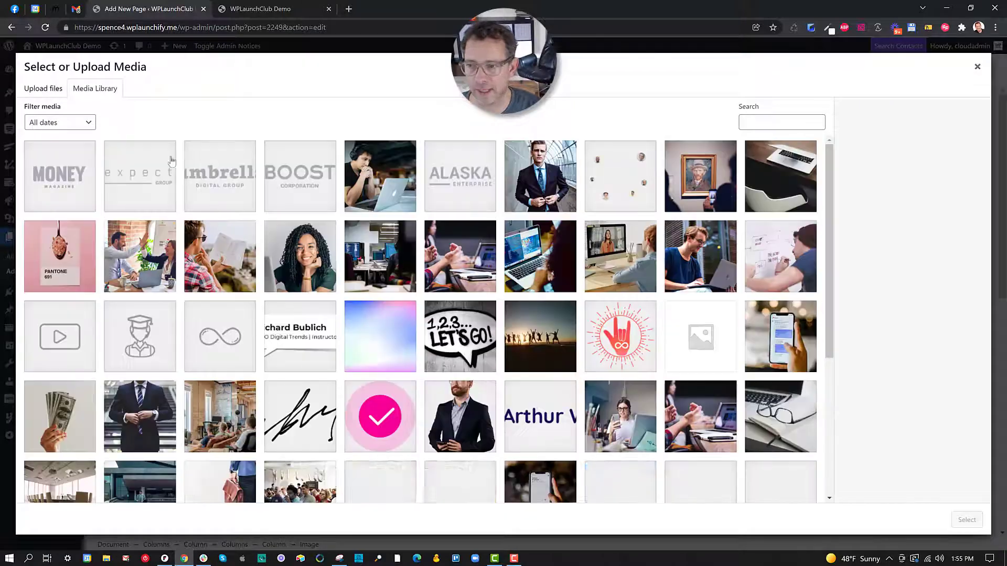
left_click(385, 188)
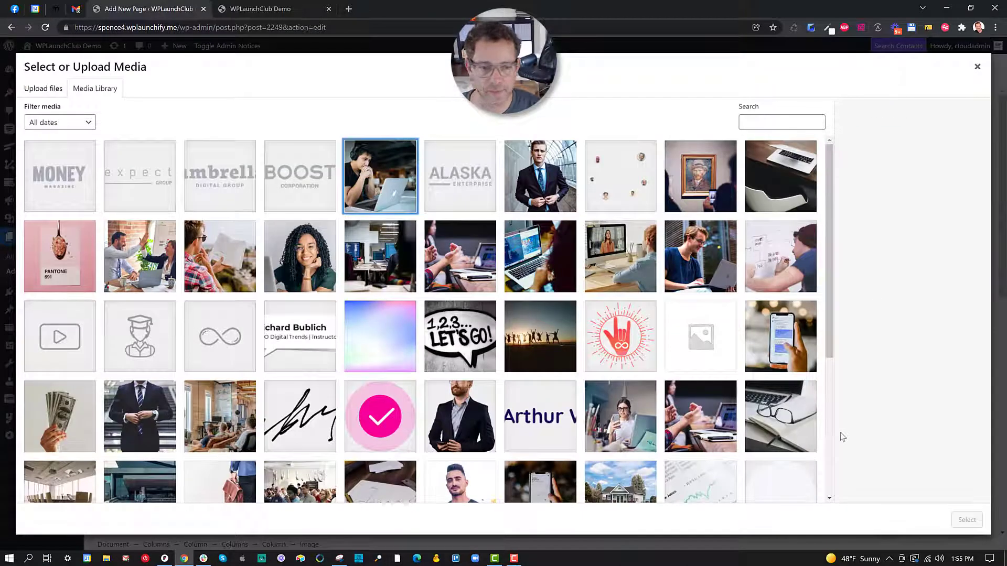
left_click(391, 199)
left_click(963, 519)
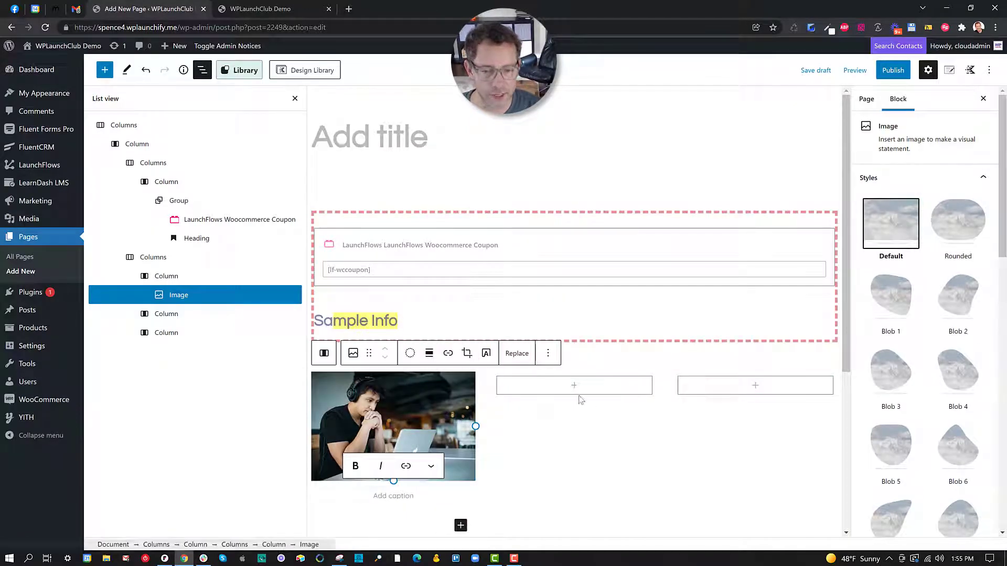
Step: Switch the three-column block to a 25/50/25 column layout
scroll(553, 394, "down", 2)
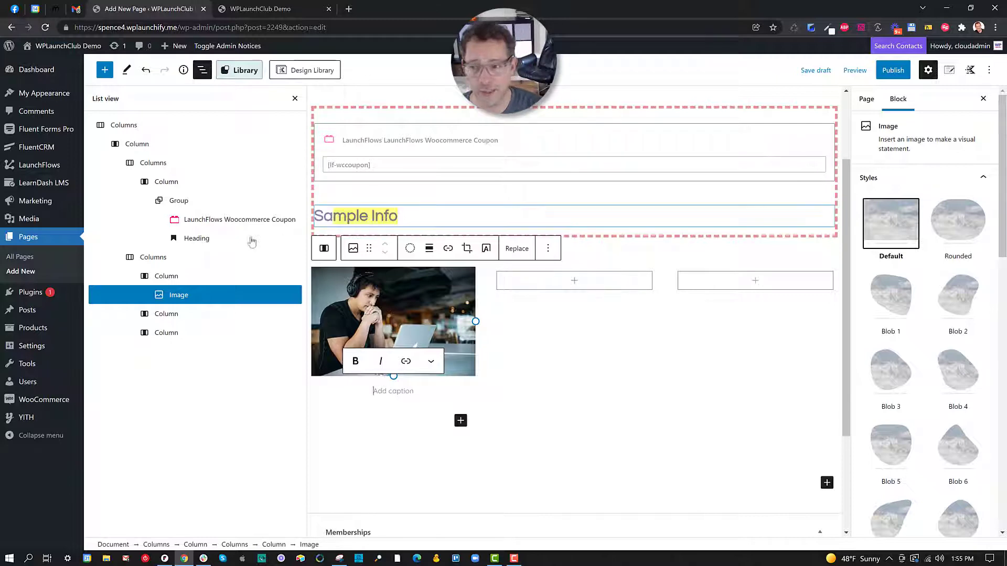
left_click(152, 259)
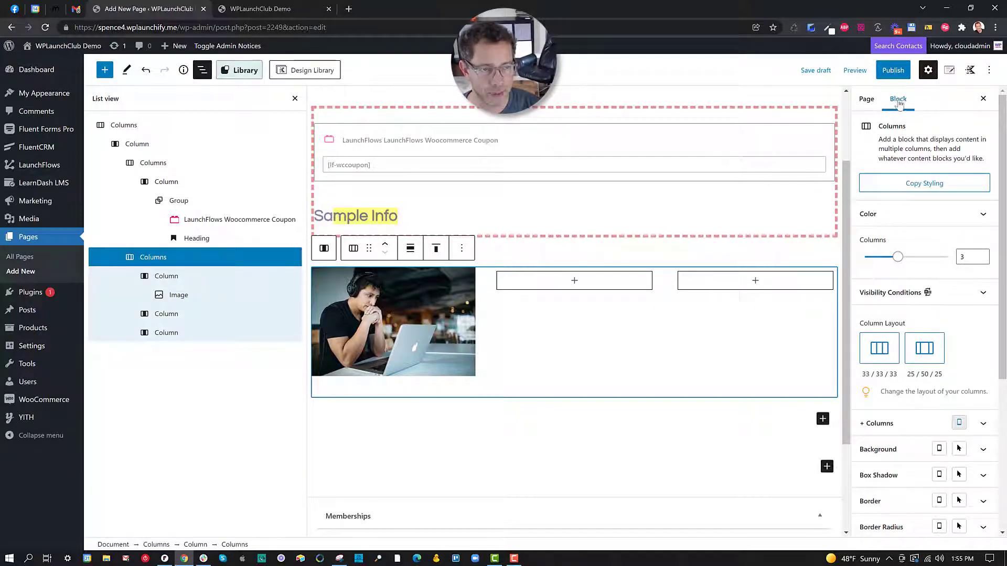
scroll(912, 224, "down", 3)
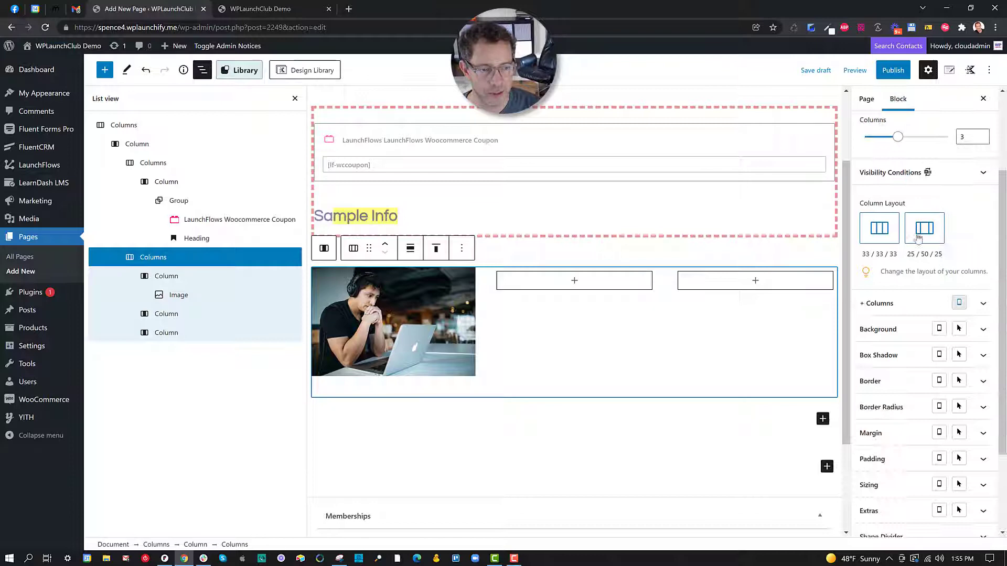
left_click(923, 198)
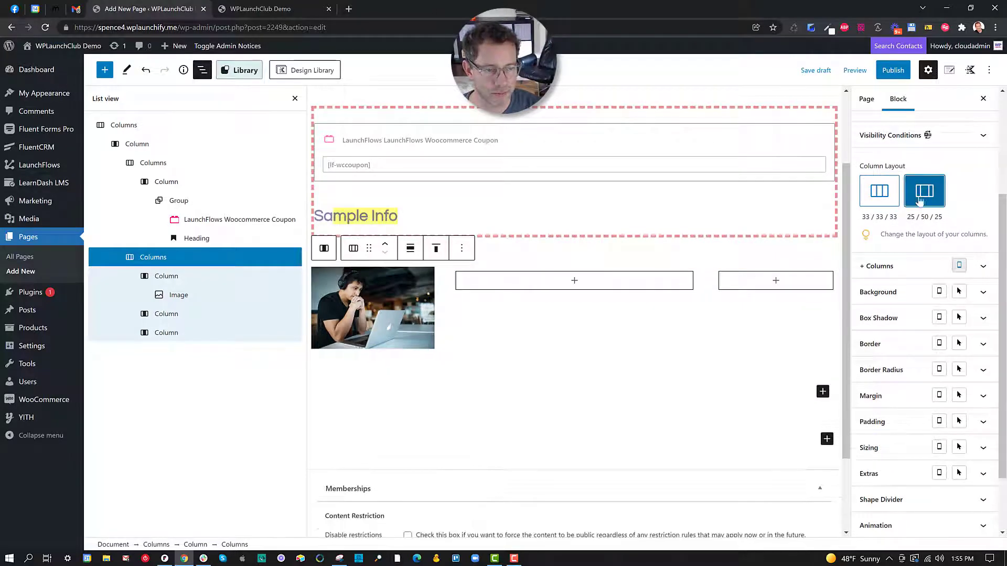
Step: Expand the per-device, background and box shadow style sections, then select the outer content column
left_click(910, 270)
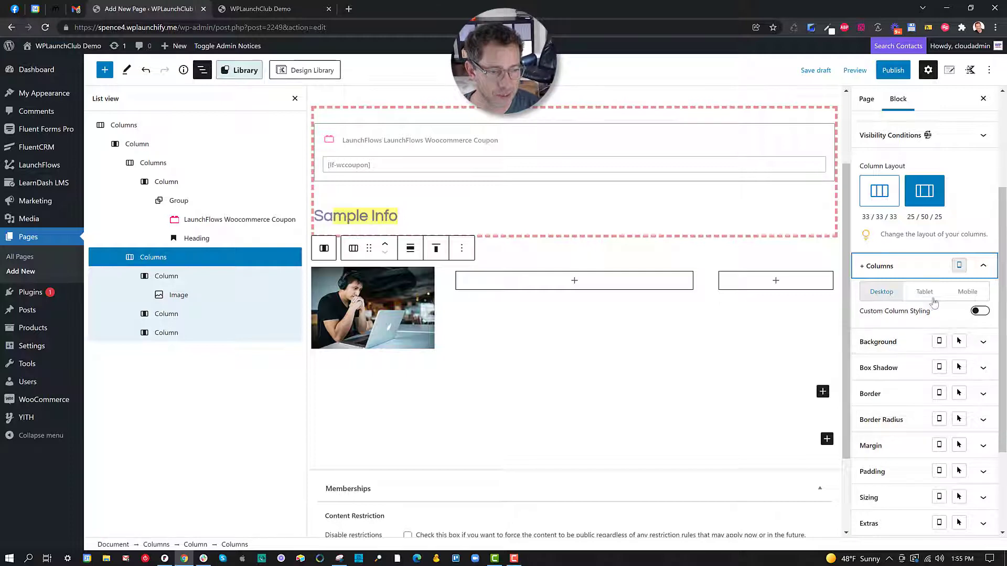
left_click(899, 341)
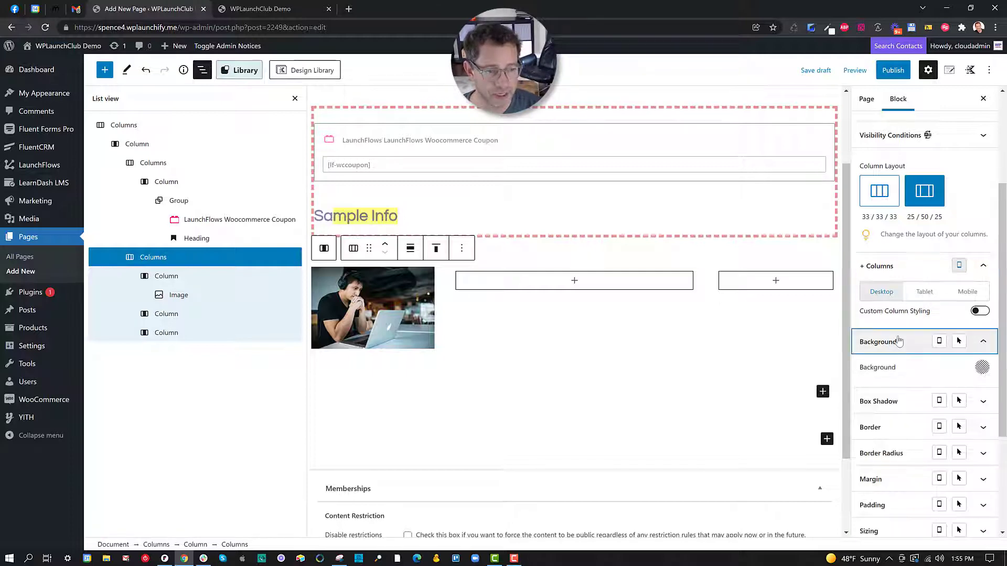
left_click(894, 403)
scroll(889, 415, "down", 4)
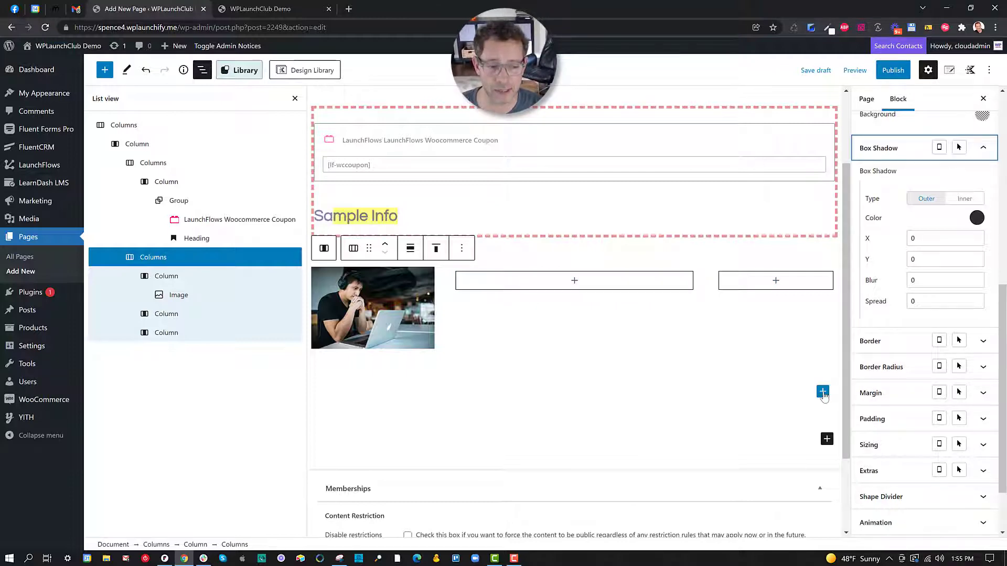
left_click(824, 396)
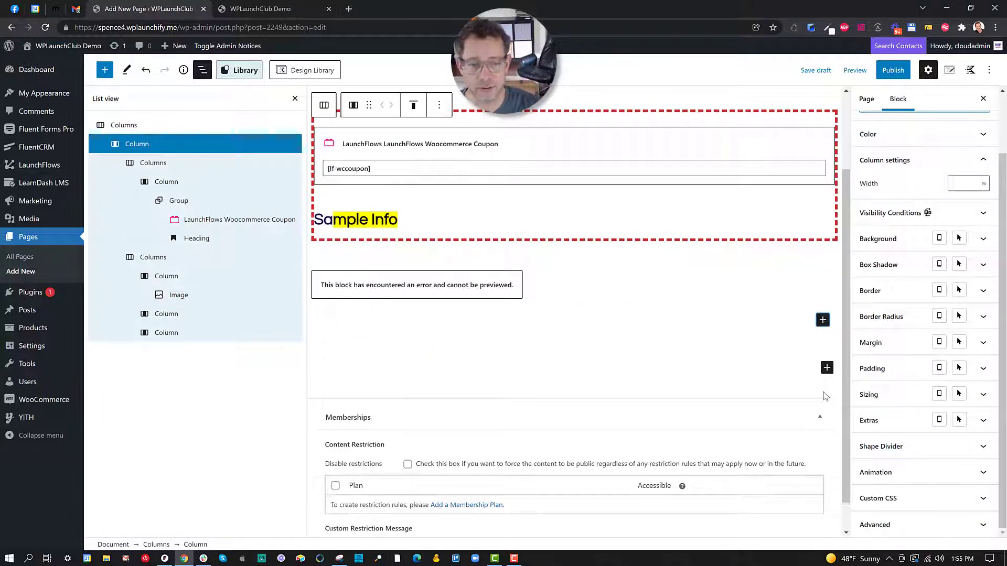
scroll(808, 344, "up", 1)
left_click(822, 369)
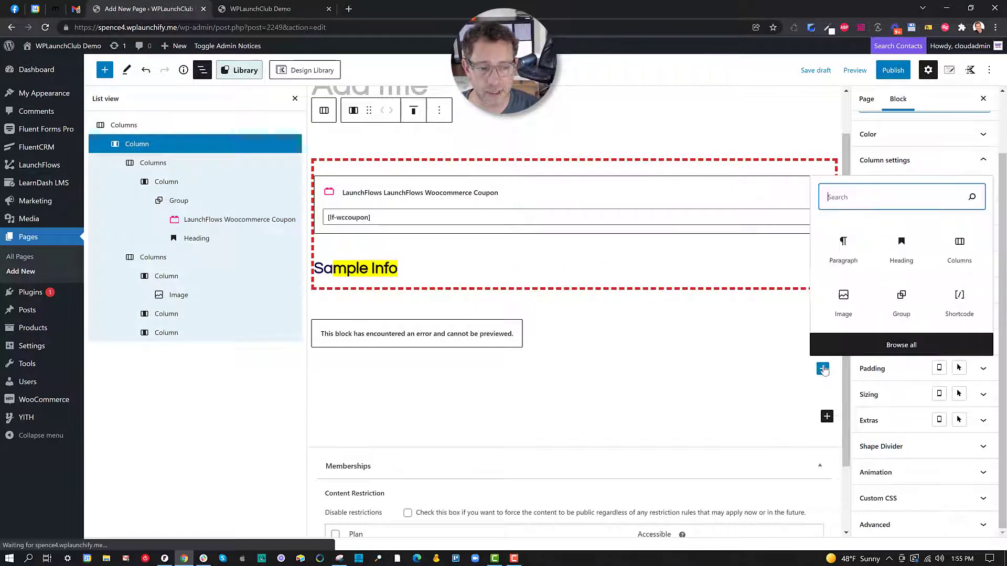
Step: Insert a Row Layout block with a four-column layout
type("row")
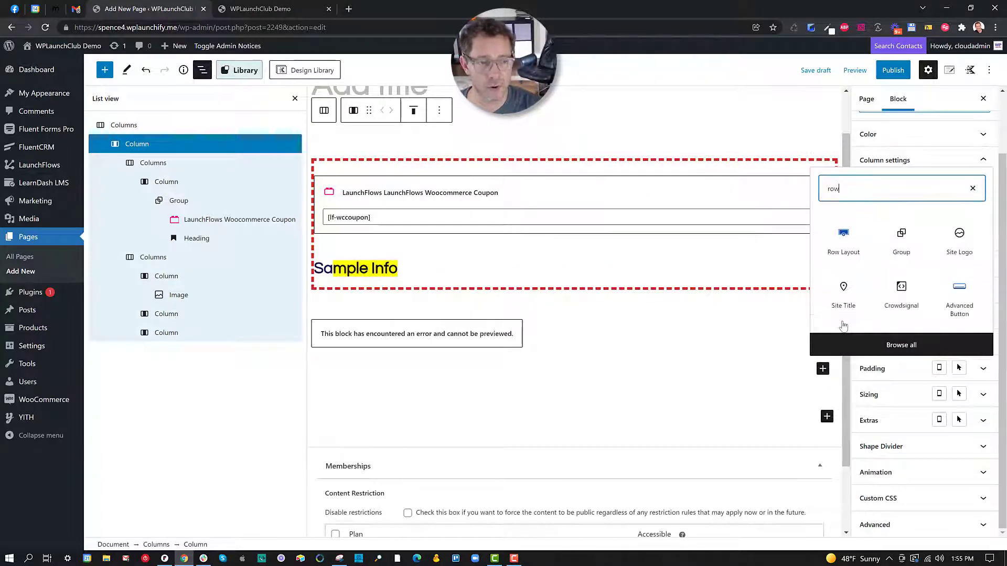
left_click(843, 242)
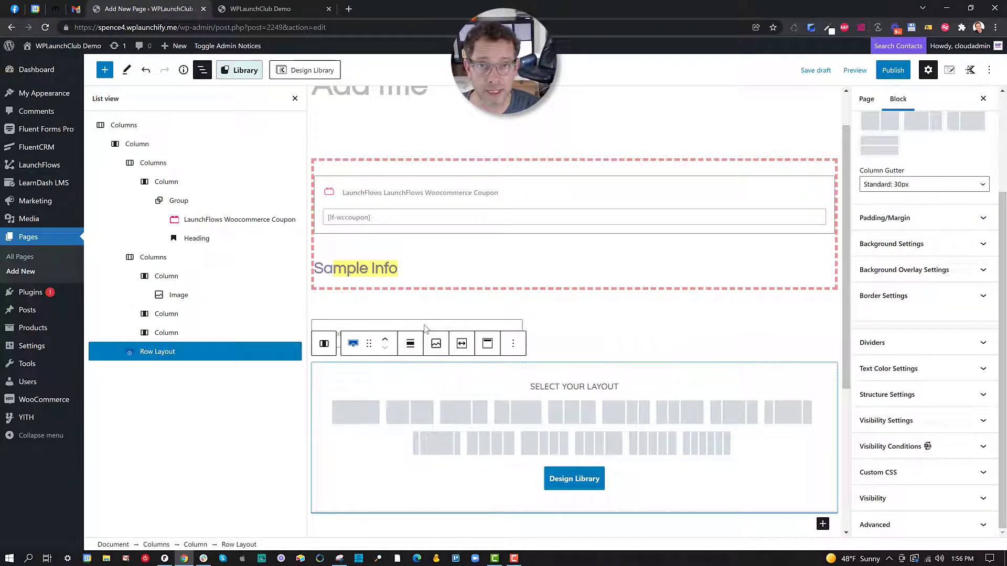
left_click(490, 443)
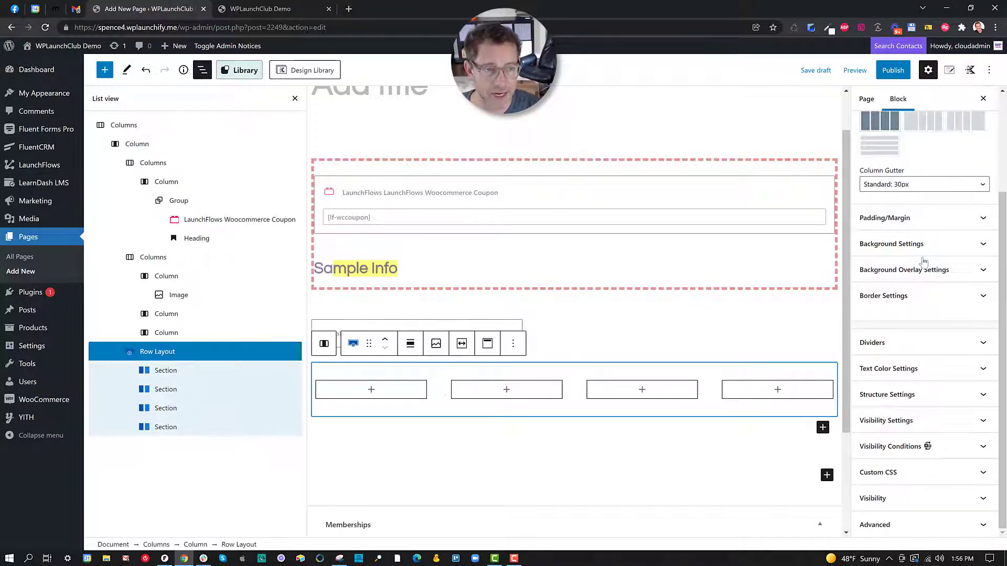
Step: Check the row at mobile width, return to desktop and expand its padding and margin settings
scroll(924, 261, "up", 3)
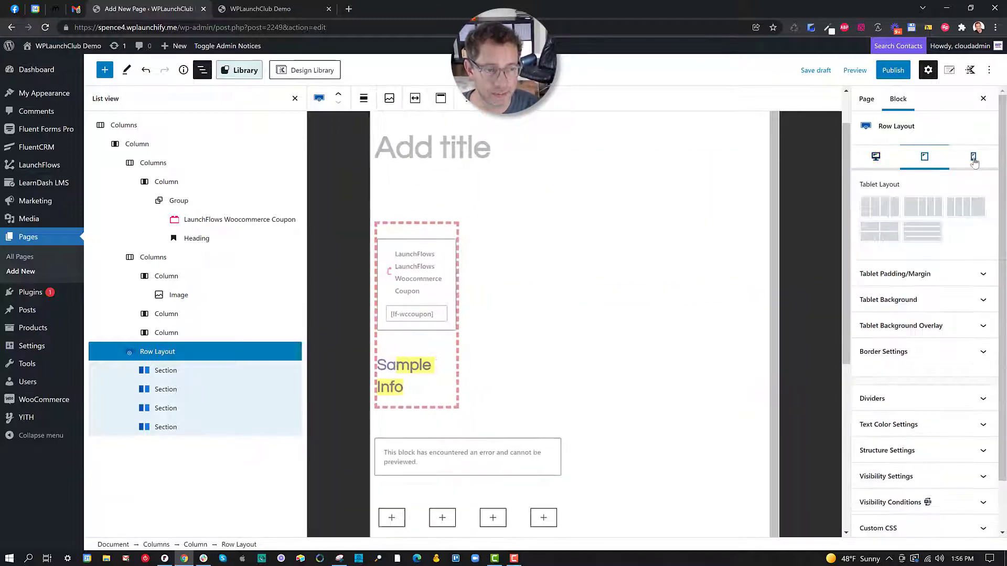
left_click(974, 157)
left_click(886, 160)
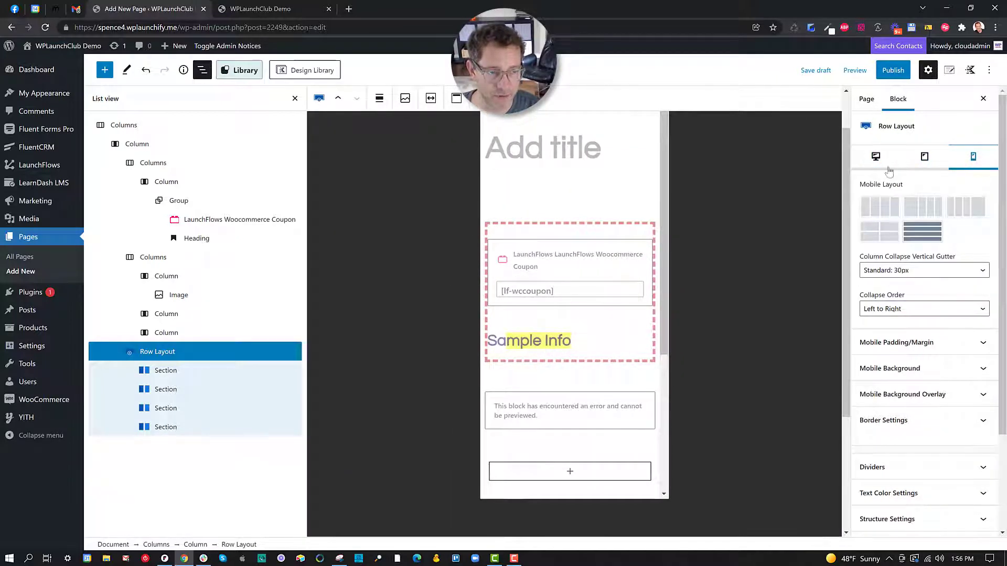
left_click(902, 346)
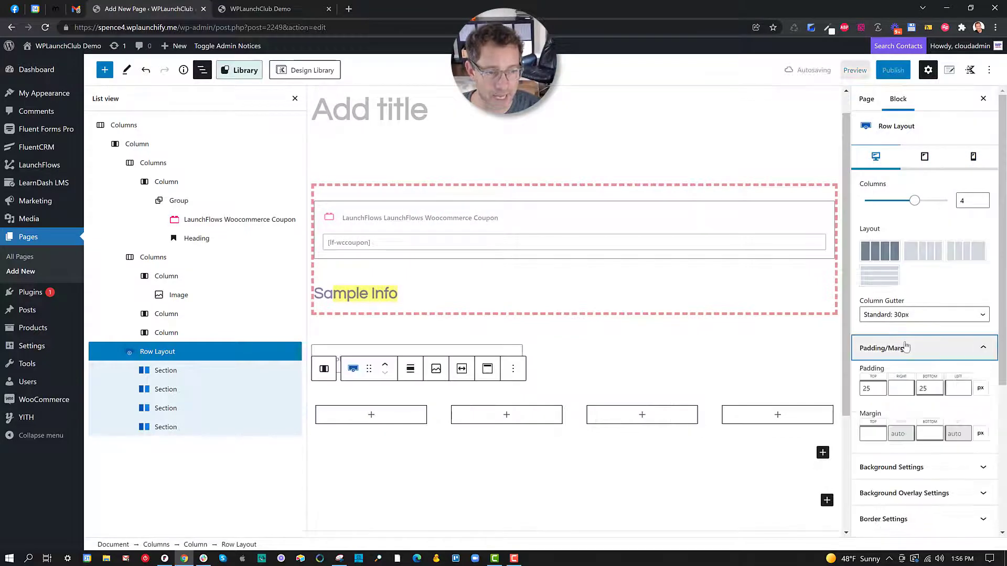
scroll(899, 349, "down", 3)
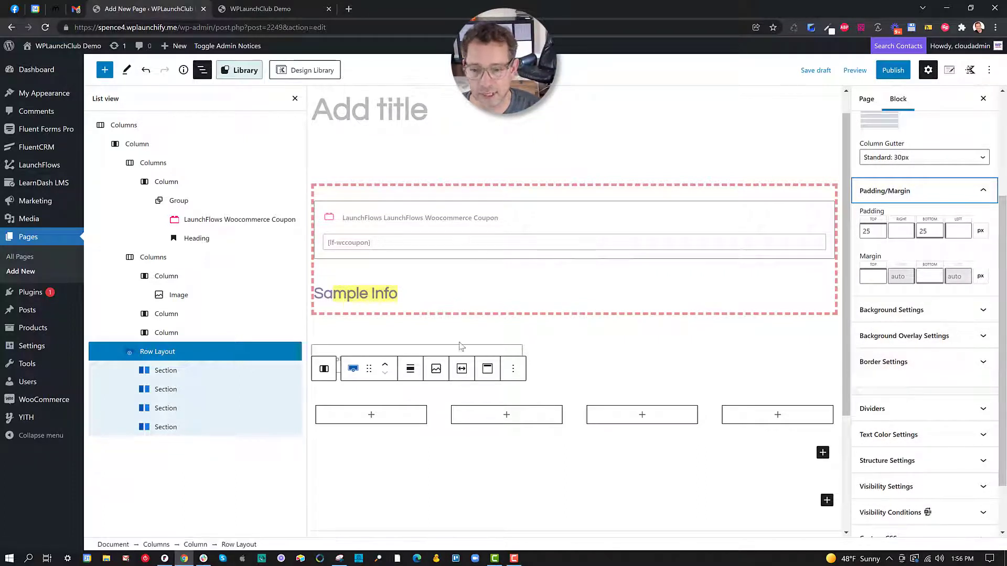
left_click(484, 350)
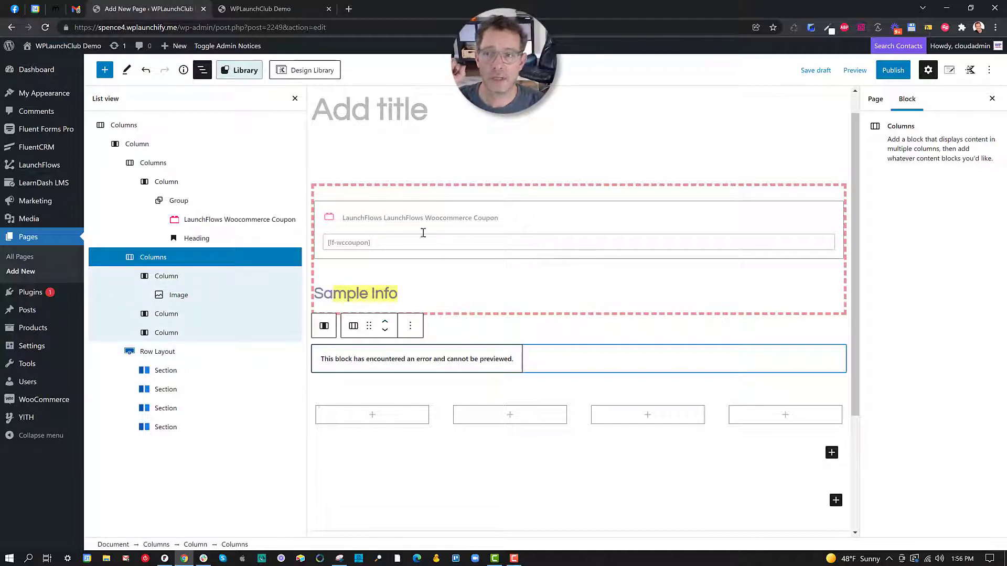
Step: Browse the block library, then close it and deselect all blocks so the Page settings show
left_click(104, 70)
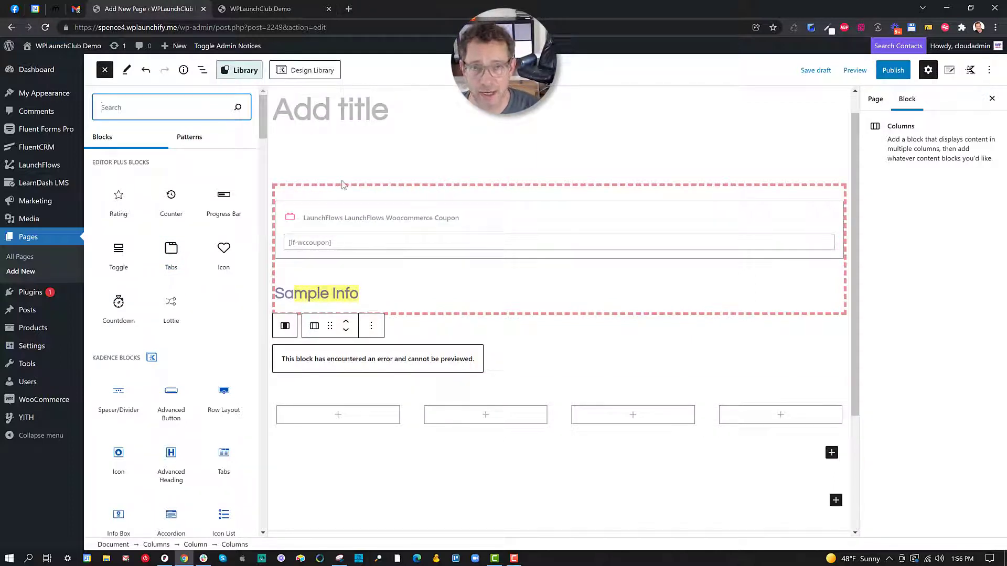
scroll(194, 280, "down", 3)
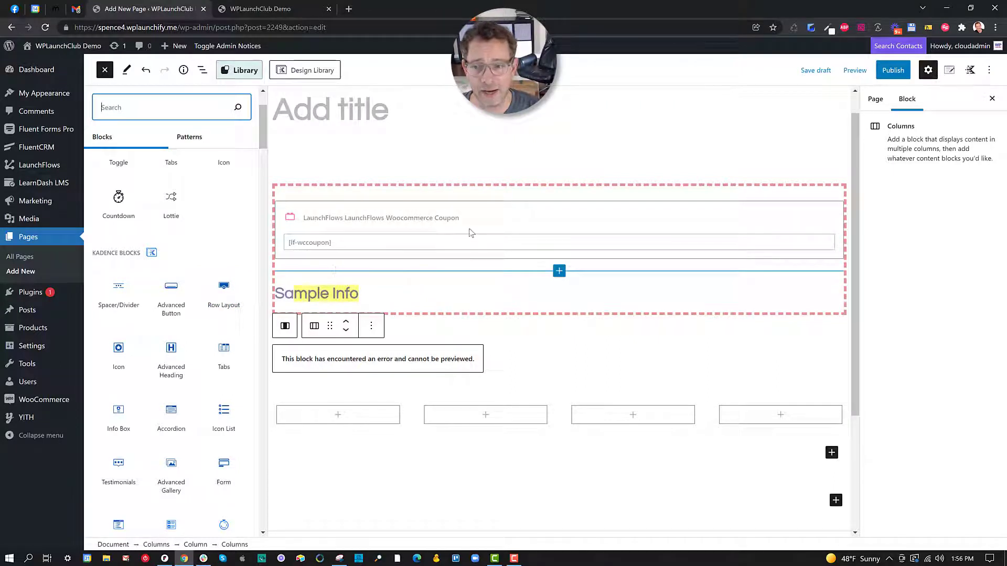
left_click(486, 153)
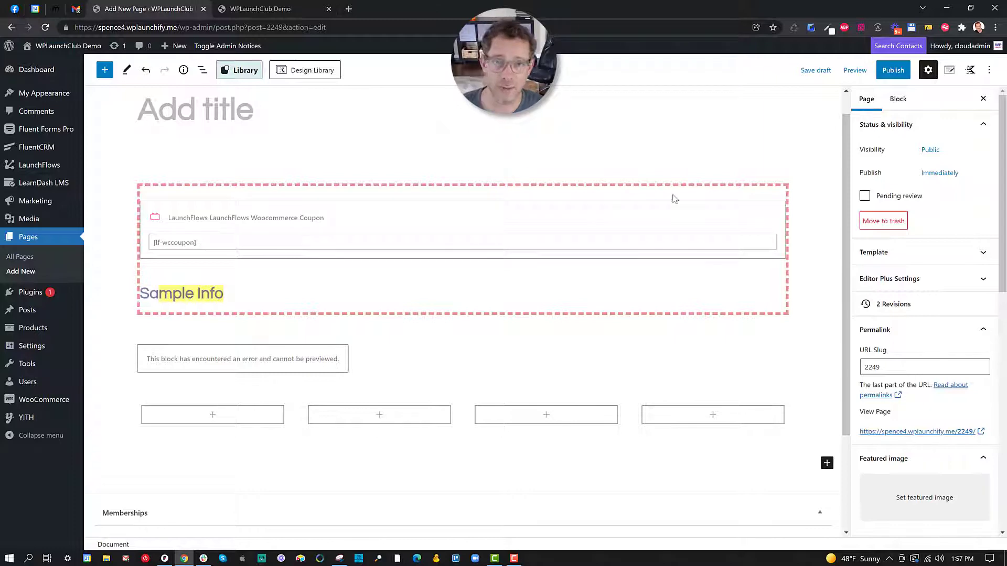
Step: Copy all of the page's content from the editor Options menu and head to a new page
left_click(989, 72)
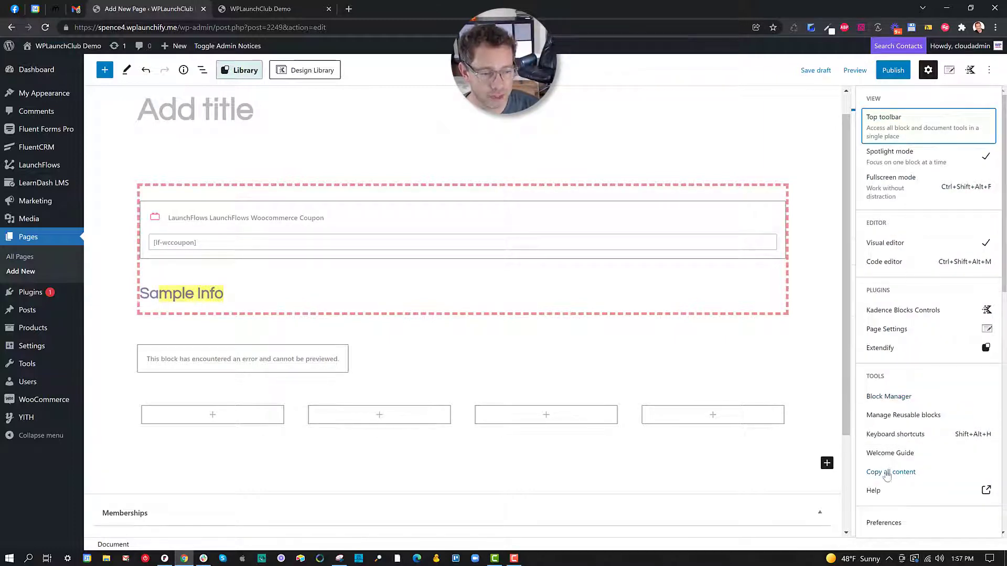
left_click(892, 473)
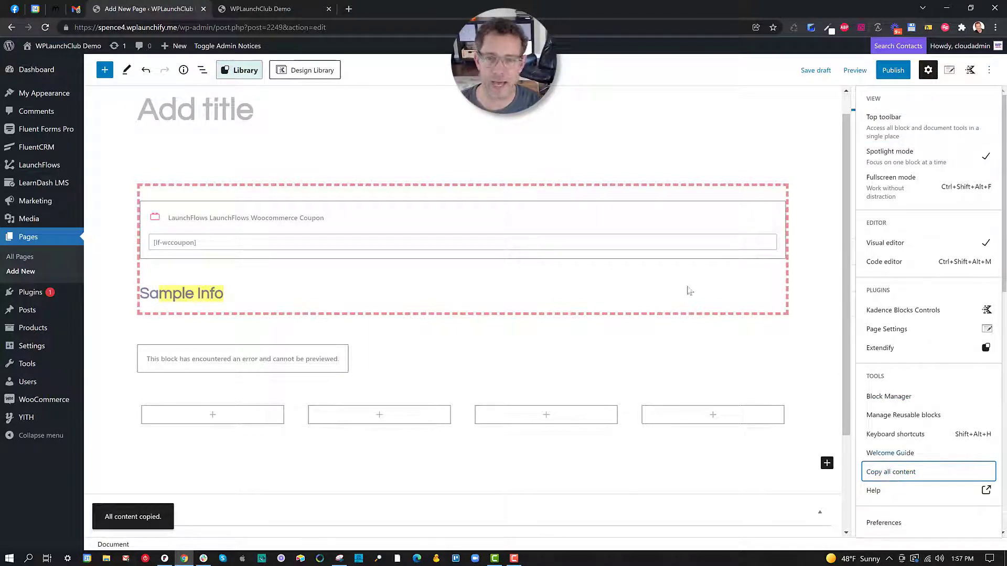
left_click(176, 46)
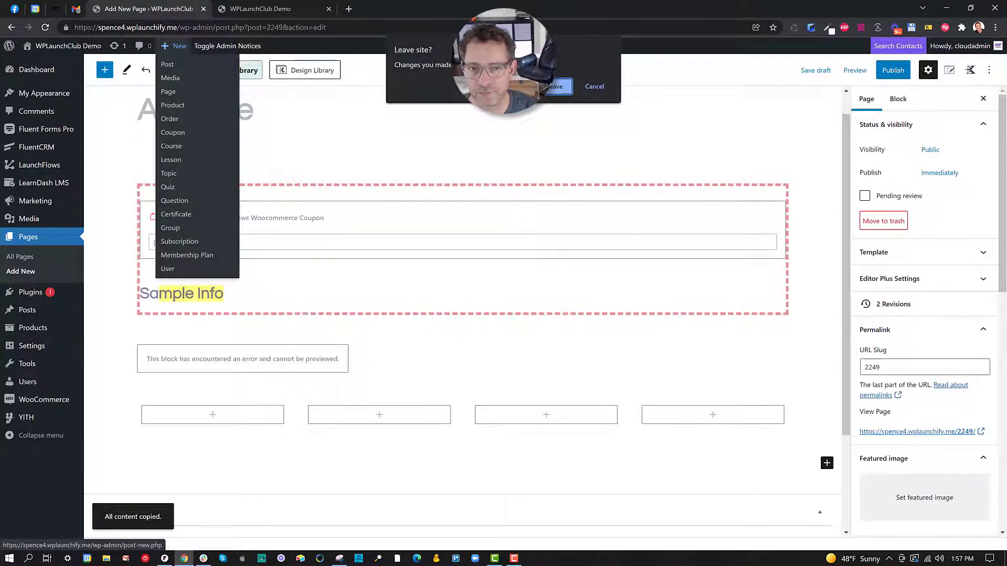
Step: Leave the unsaved page, start a new post, and paste the copied Sample Info content into it
left_click(555, 86)
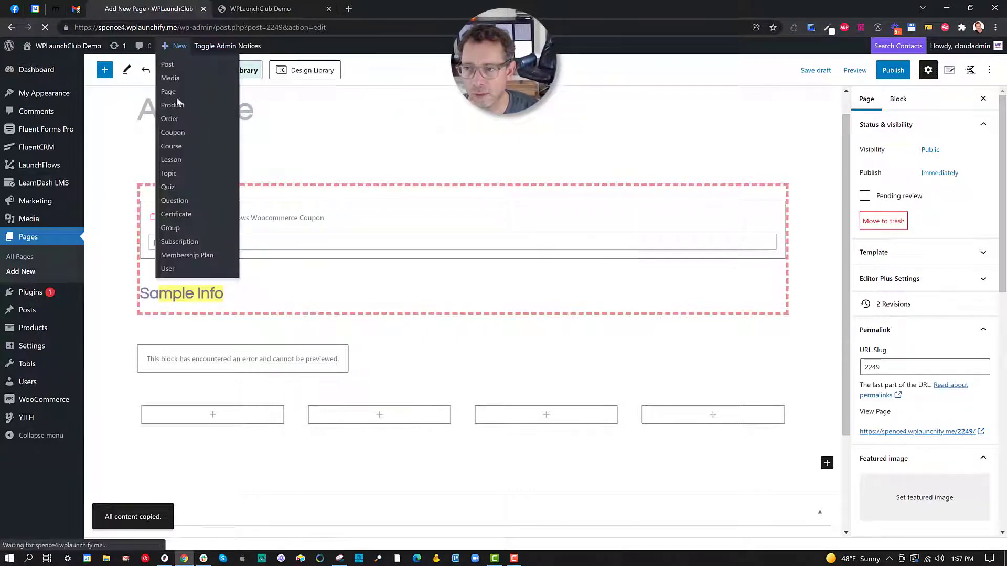
left_click(172, 93)
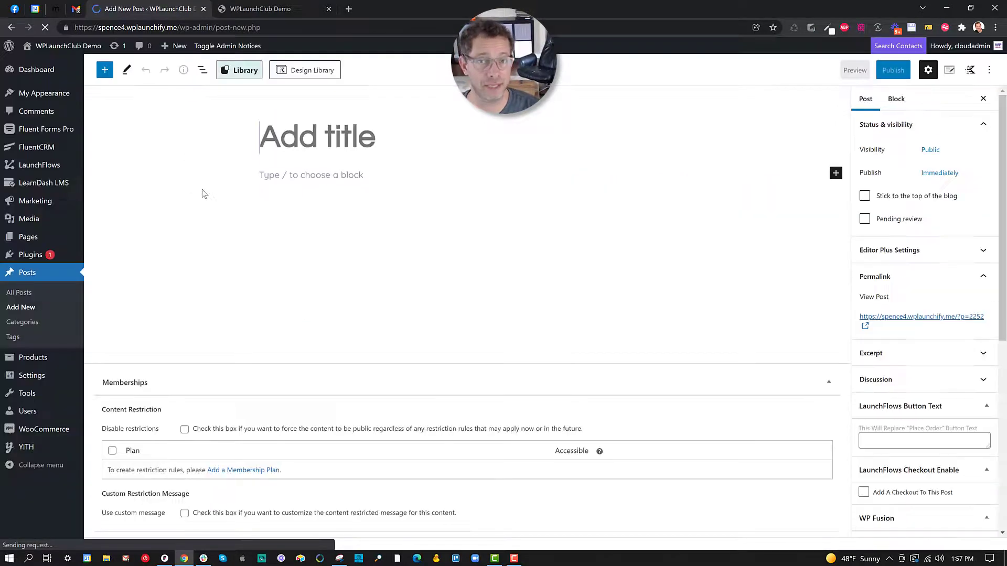
left_click(268, 178)
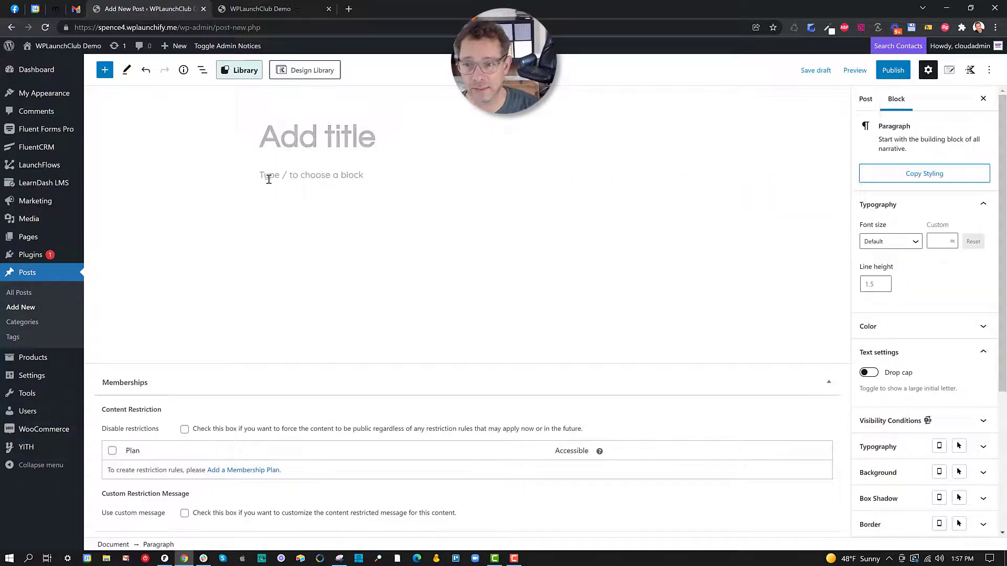
key("ctrl+v")
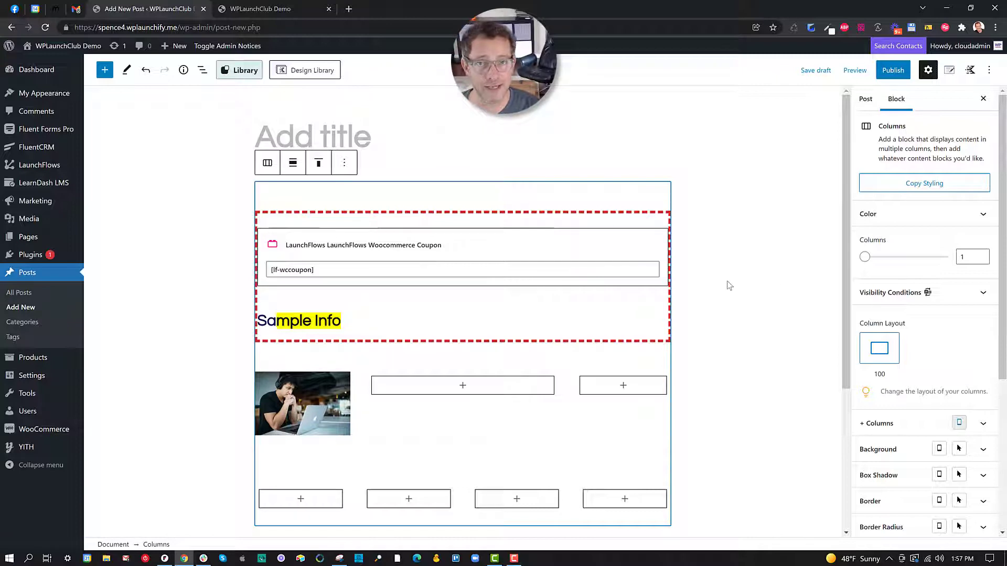
Step: In a new tab on patterns.launchflows.com, copy the Thank You 1 pattern code
left_click(349, 8)
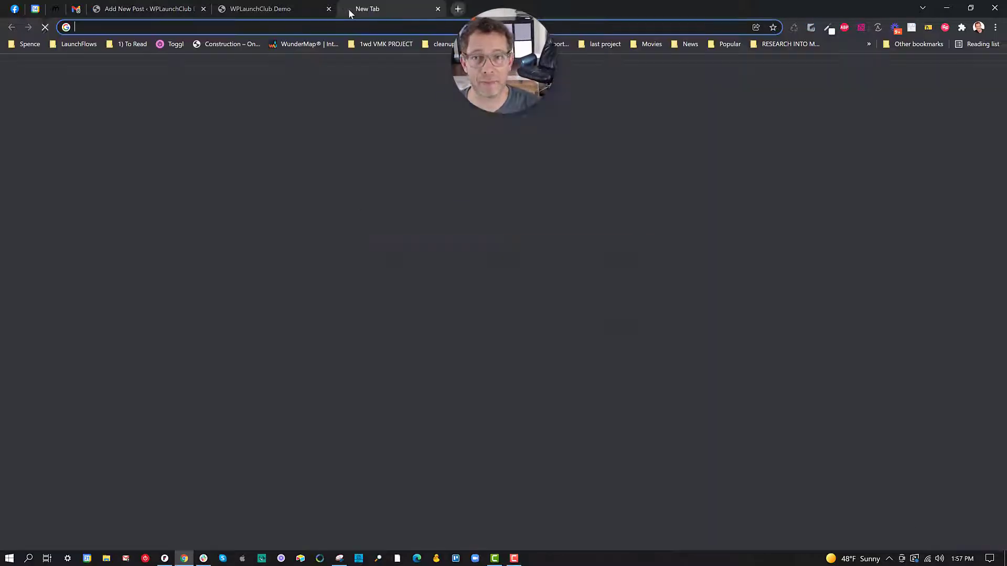
type("pa")
key("Return")
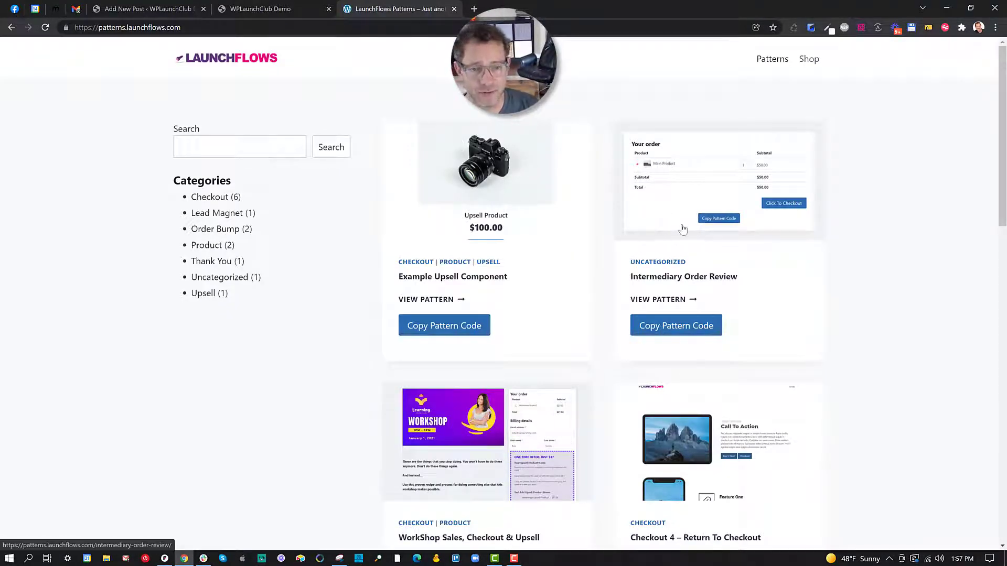
scroll(553, 257, "down", 8)
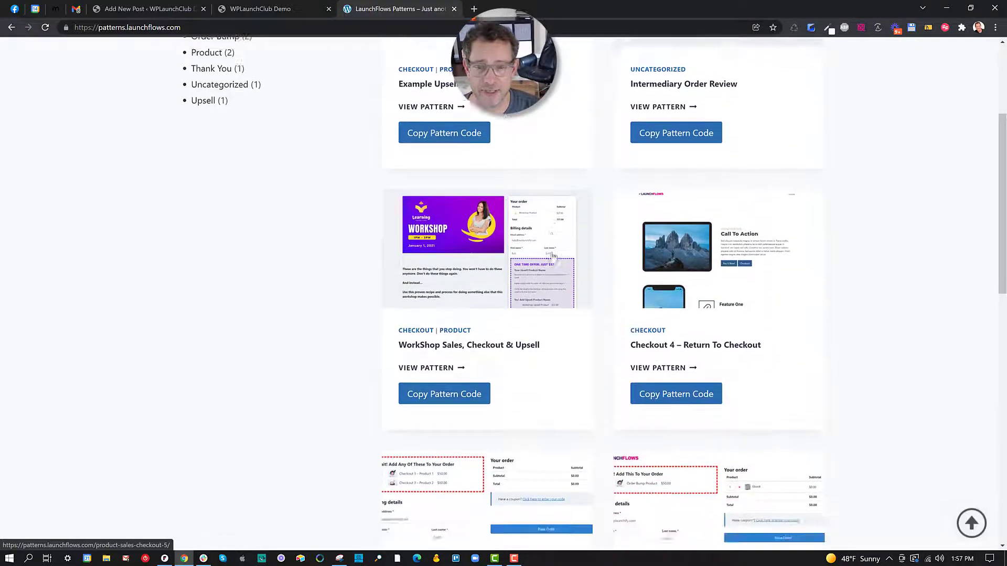
scroll(554, 257, "down", 4)
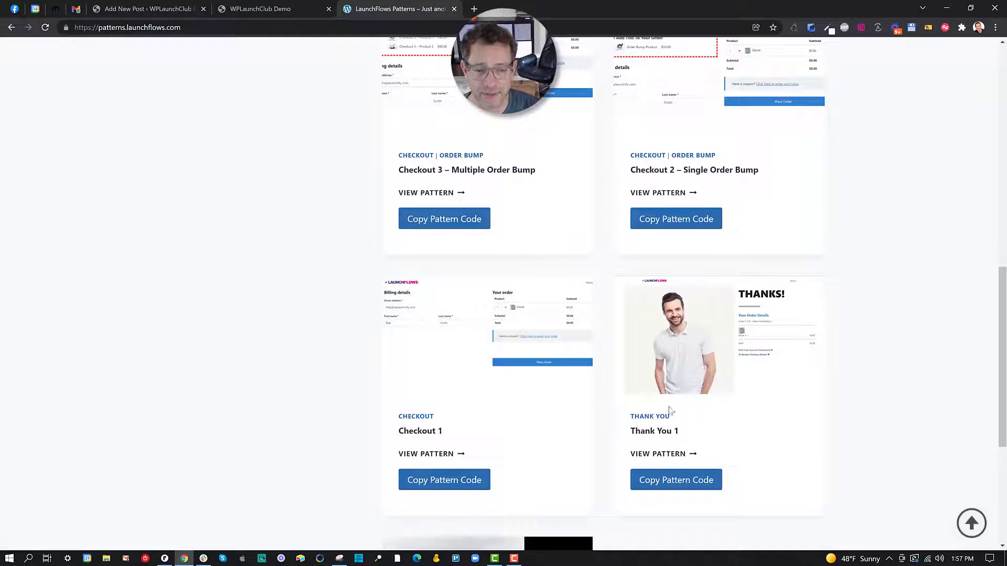
left_click(679, 392)
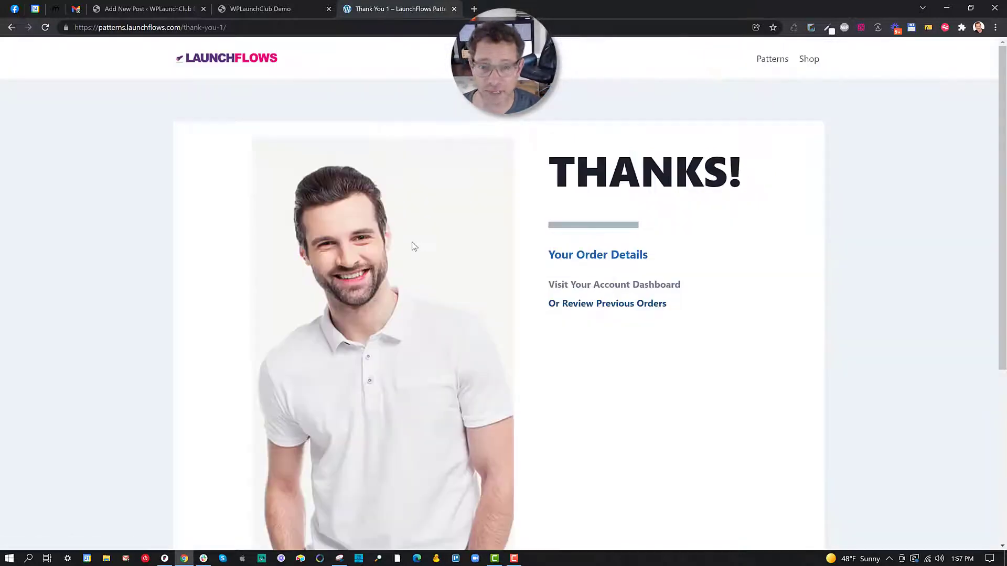
scroll(434, 245, "down", 5)
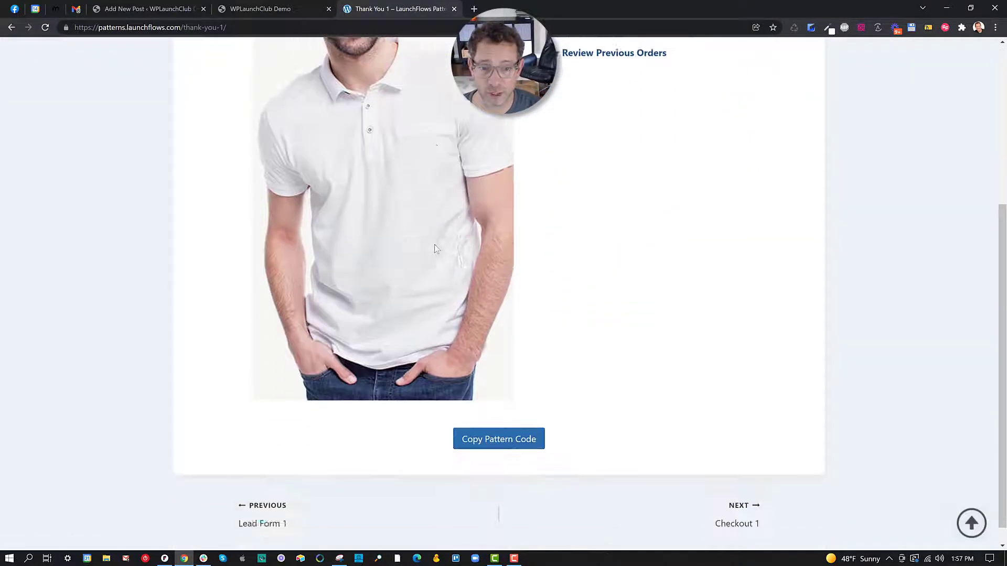
left_click(500, 428)
Step: Back in the editor, start a new page, leaving the unsaved post
left_click(285, 9)
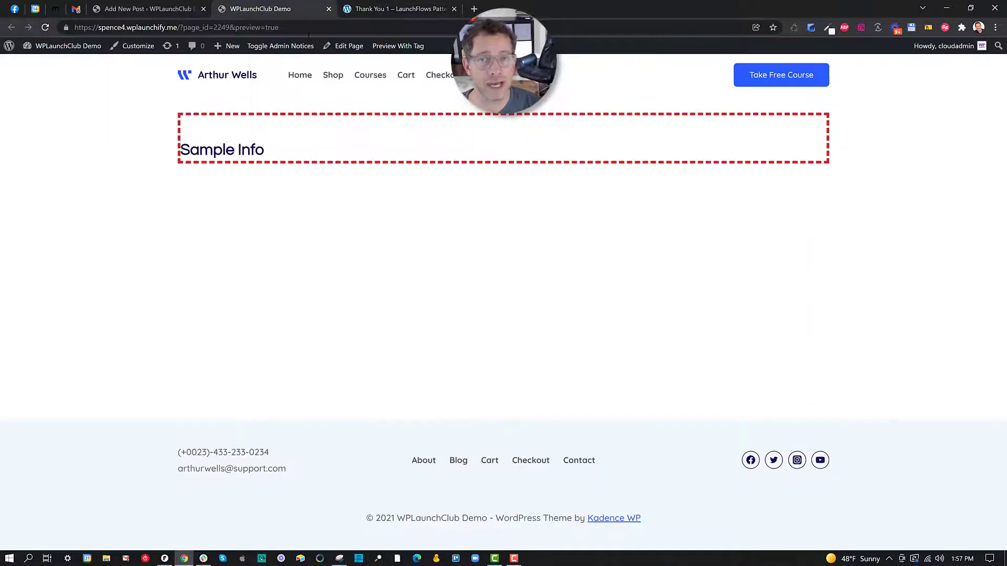
left_click(207, 9)
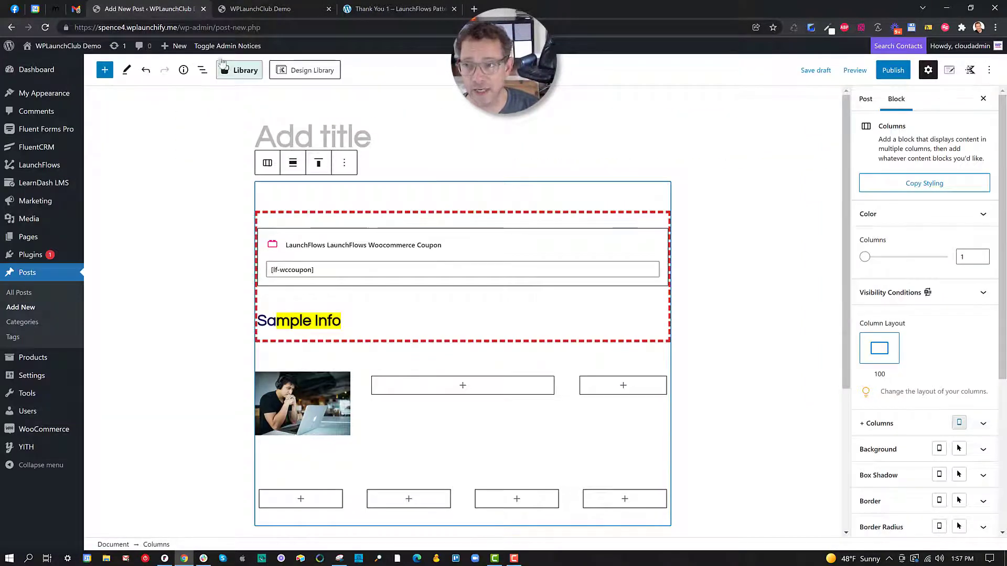
mouse_move(176, 47)
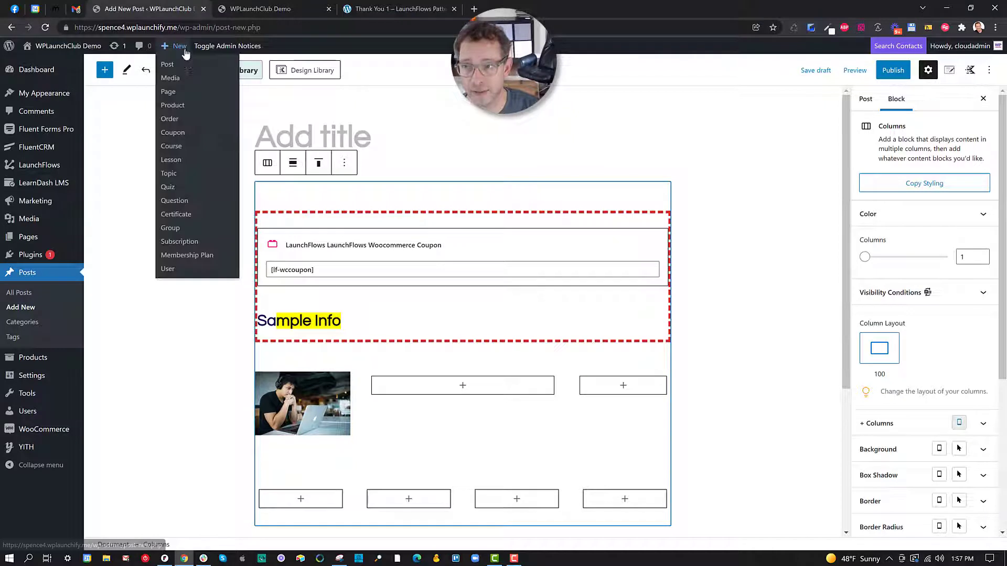
left_click(168, 92)
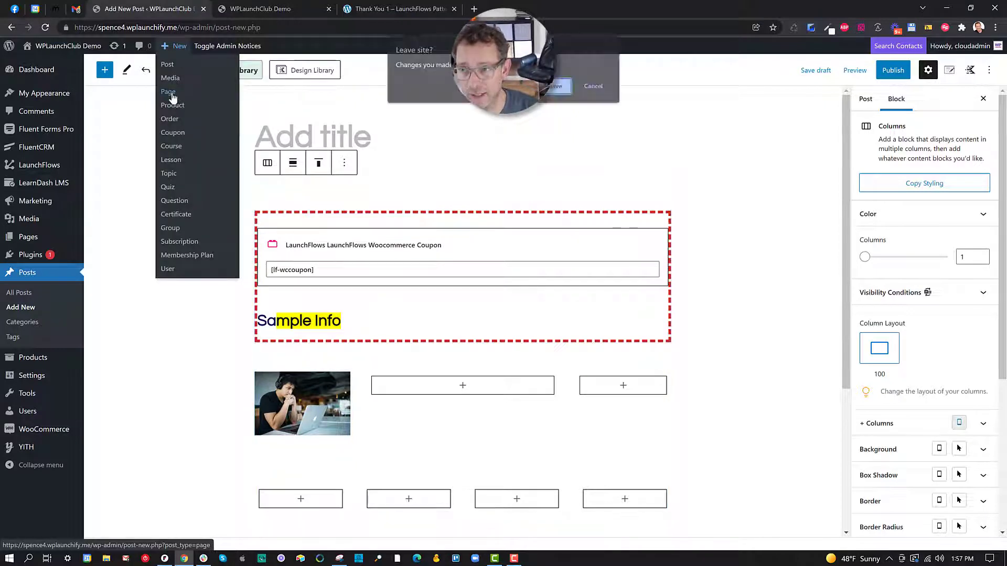
left_click(567, 85)
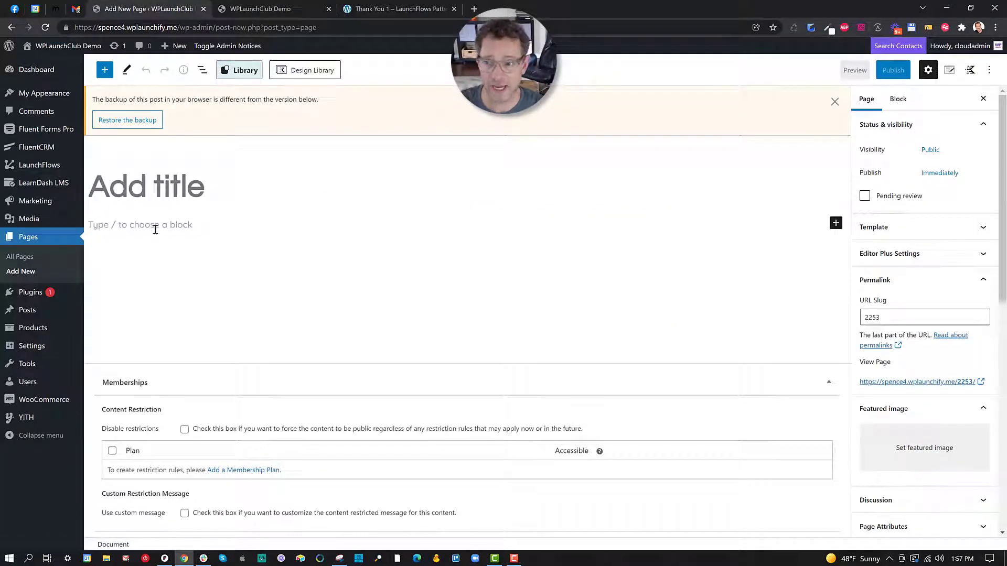
Step: Paste the Thank You 1 pattern into the page's empty first block
left_click(155, 229)
right_click(156, 230)
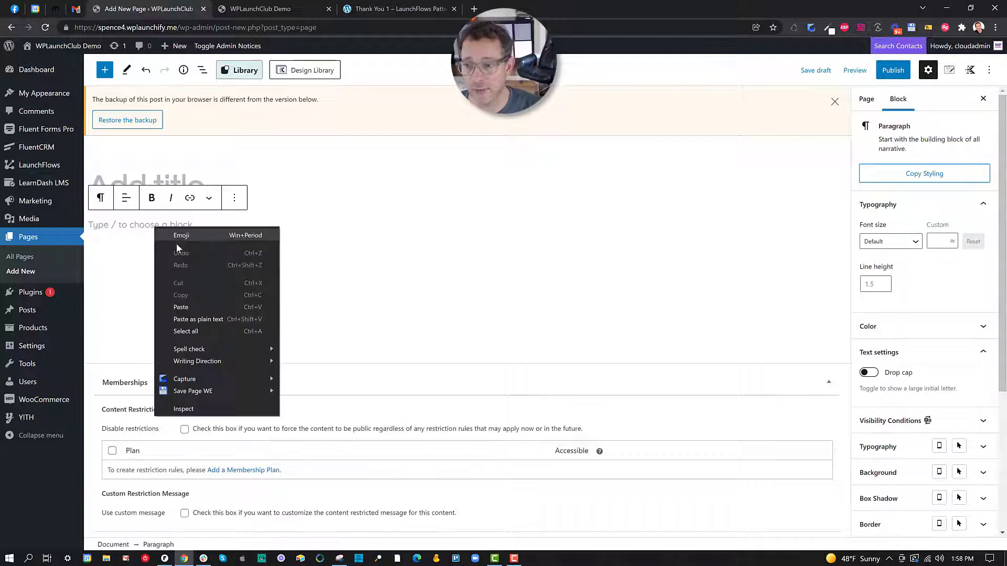
left_click(195, 307)
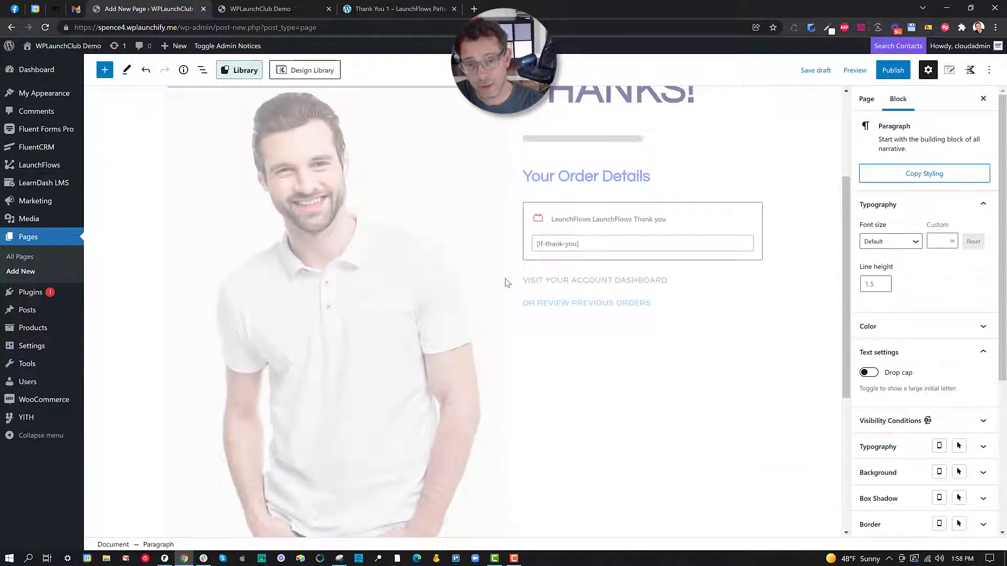
scroll(505, 278, "up", 3)
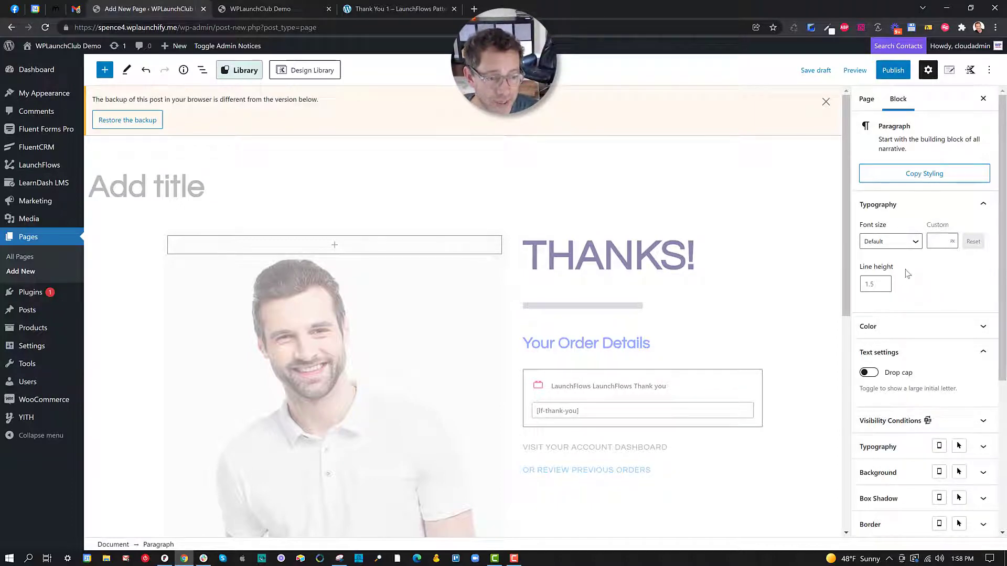
Step: Set the page layout to Fullwidth and change the heading to 'THANKS BOB!'
left_click(949, 70)
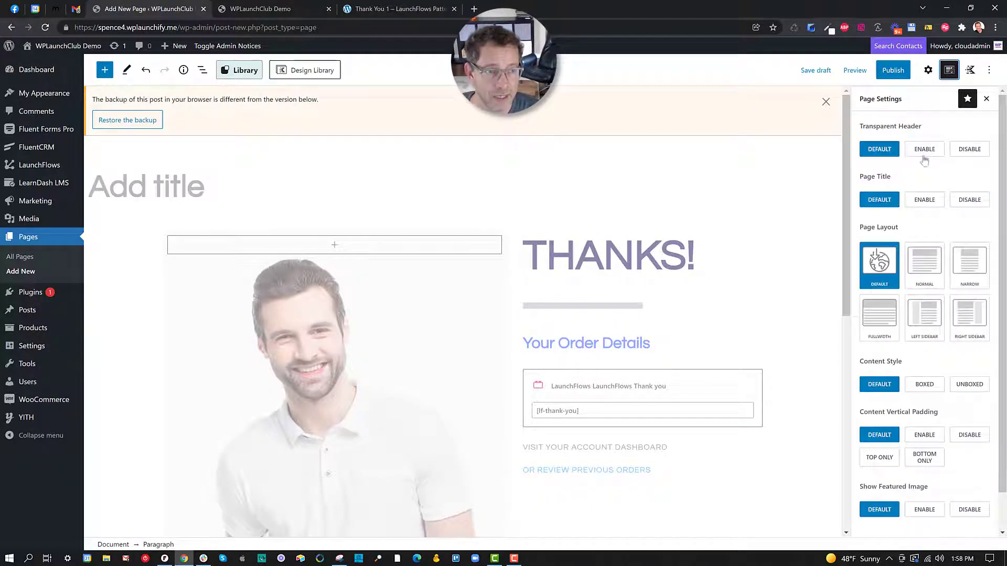
left_click(878, 321)
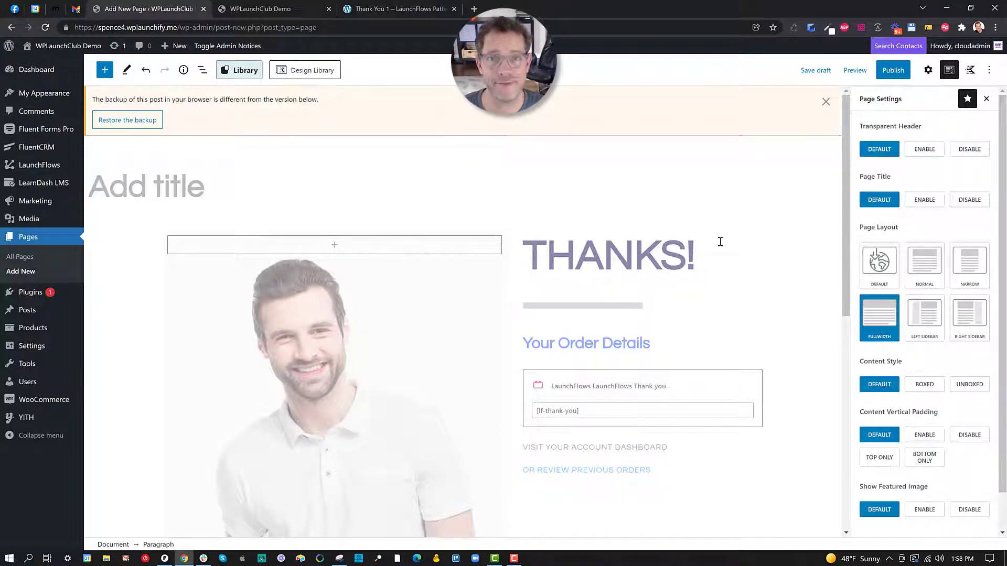
left_click(655, 262)
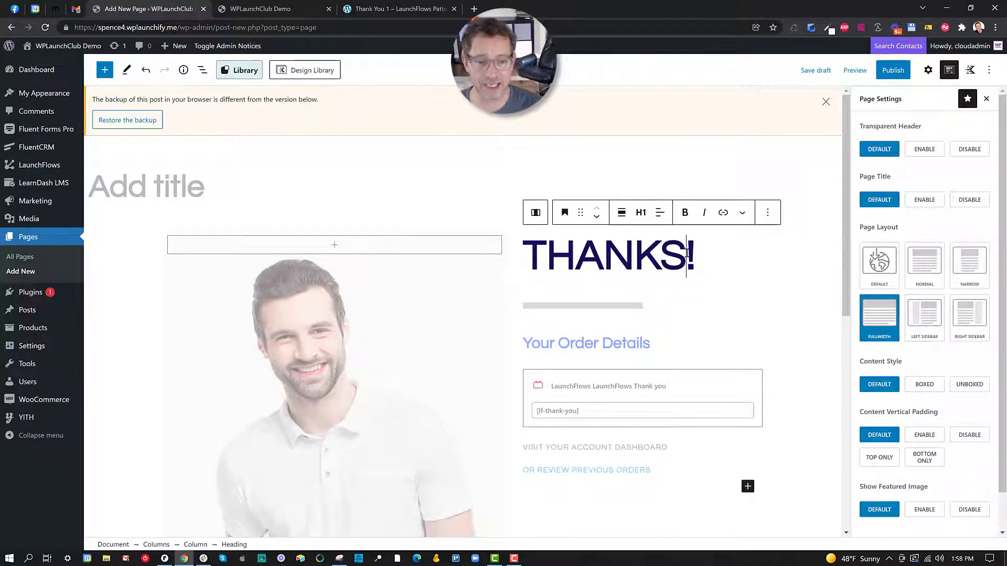
type("BOB")
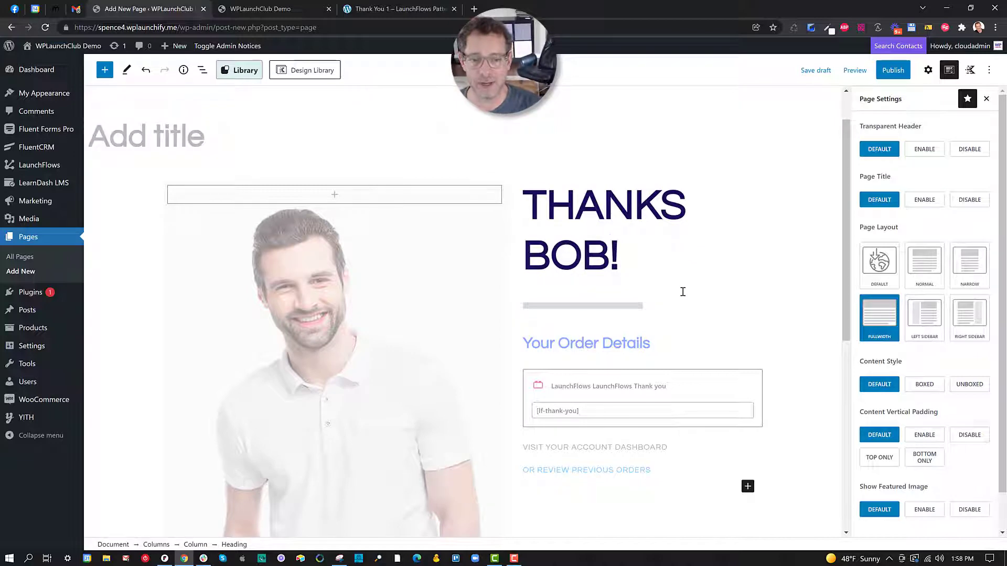
scroll(603, 311, "down", 4)
left_click(445, 268)
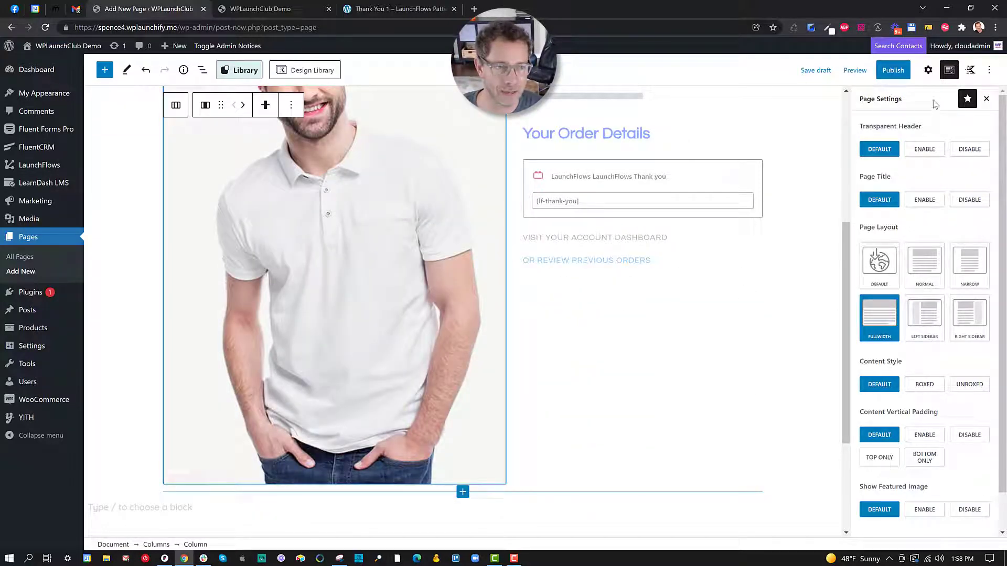
Step: Set the photo column's border to Dashed style with a width of 8
left_click(928, 72)
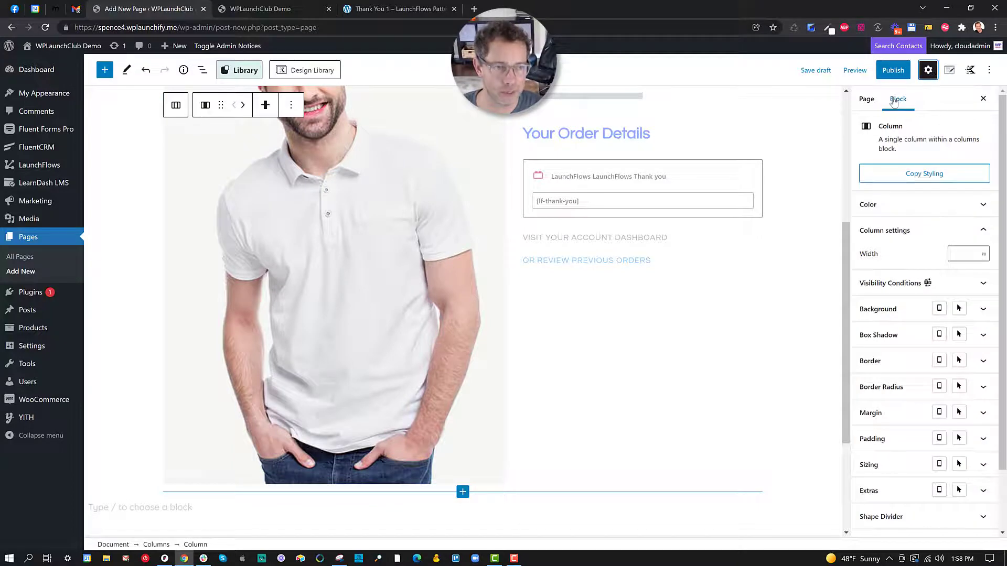
left_click(893, 361)
left_click(915, 433)
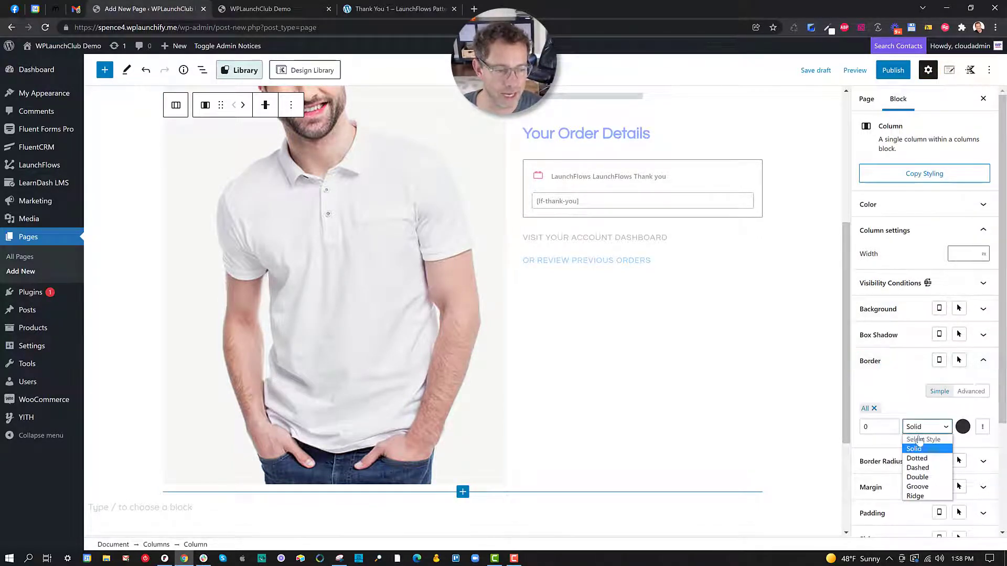
key("Down")
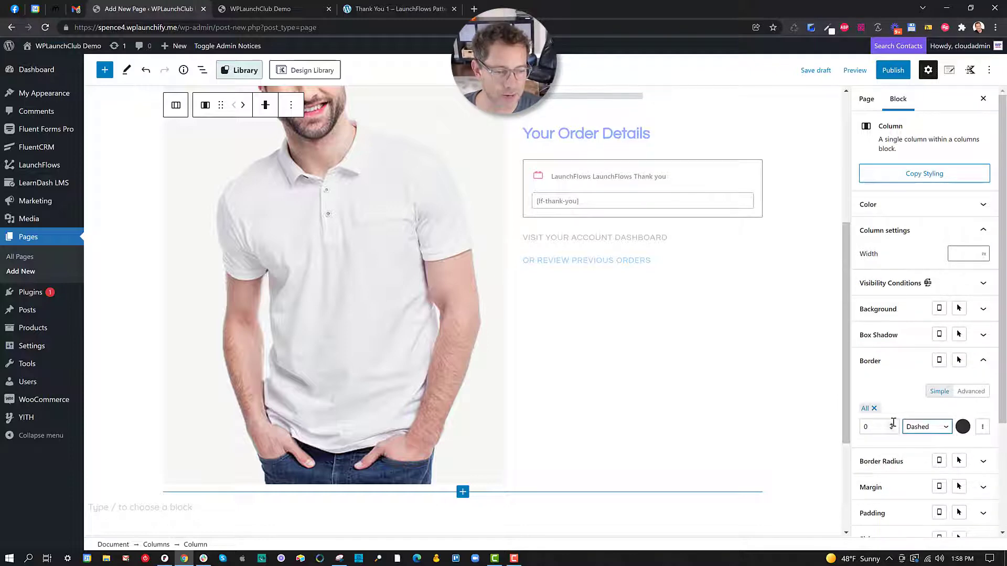
left_click(892, 423)
left_click(893, 424)
left_click(892, 423)
left_click(892, 424)
left_click(893, 424)
left_click(893, 424)
left_click(893, 424)
left_click(893, 424)
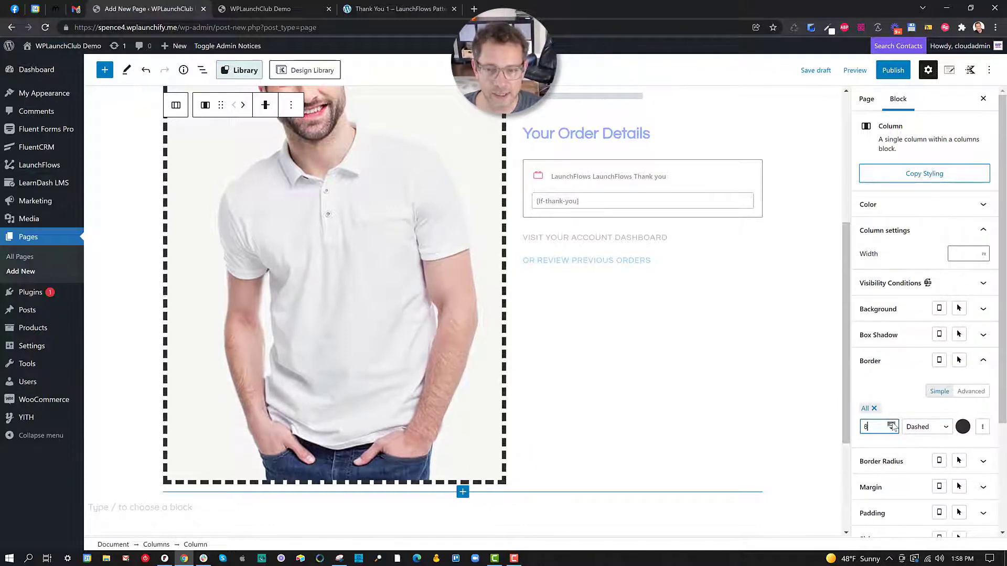
scroll(593, 346, "up", 5)
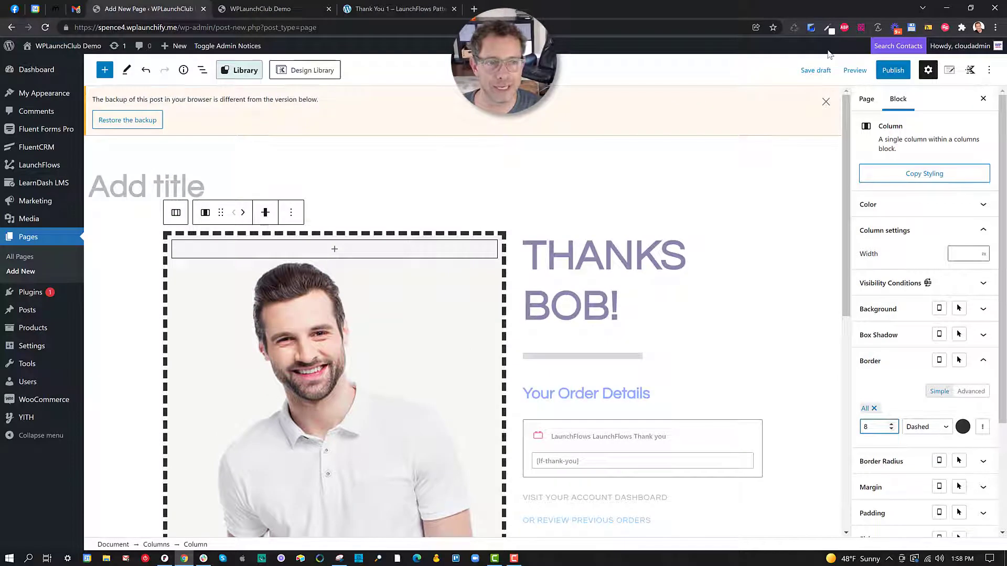
left_click(855, 70)
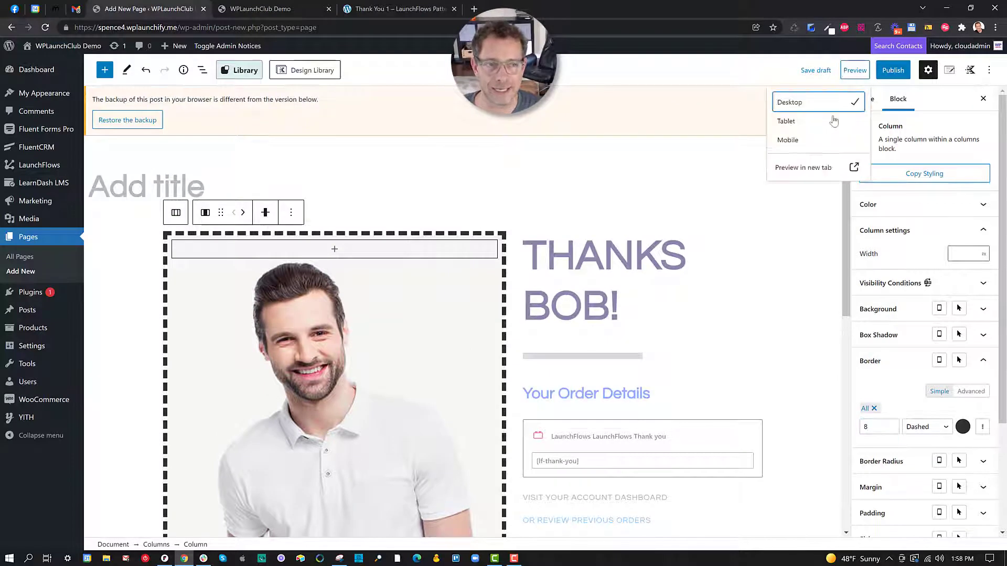
Step: Preview the page in a new tab to see THANKS BOB! beside the bordered photo
left_click(809, 173)
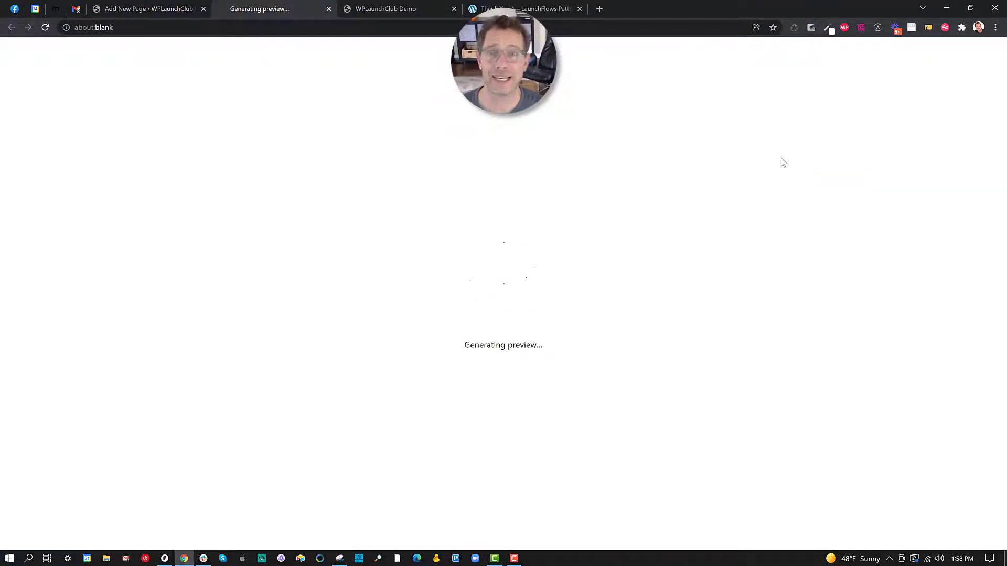